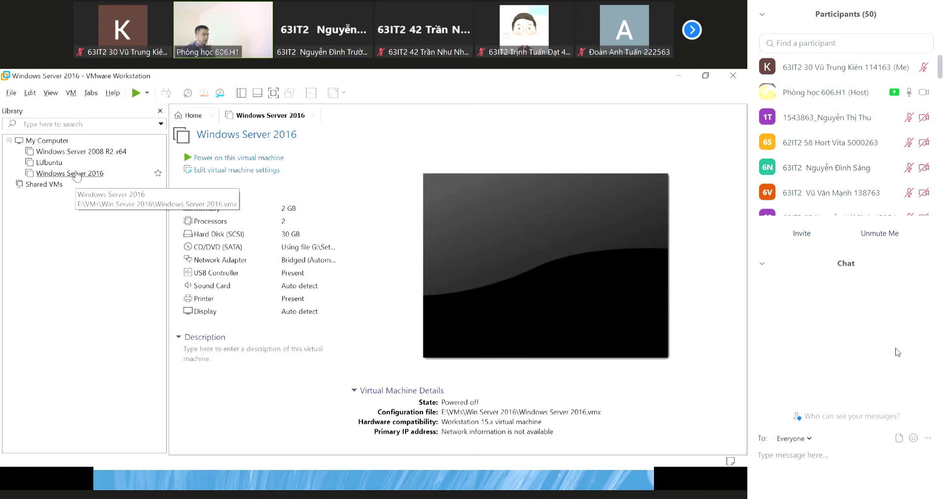
- Select the Windows Server 2008 R2 x64 VM in the Library and power it on
{"action": "left_click", "coordinate": [110, 157]}
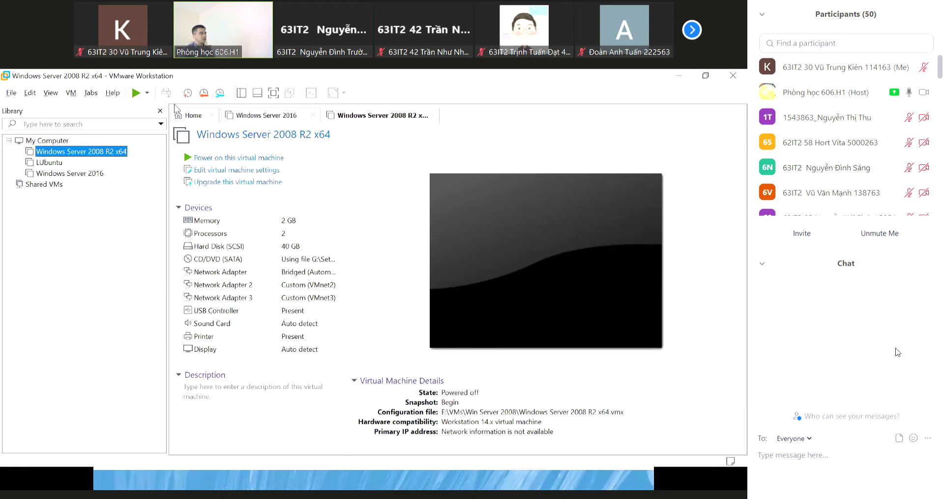
{"action": "left_click", "coordinate": [136, 93]}
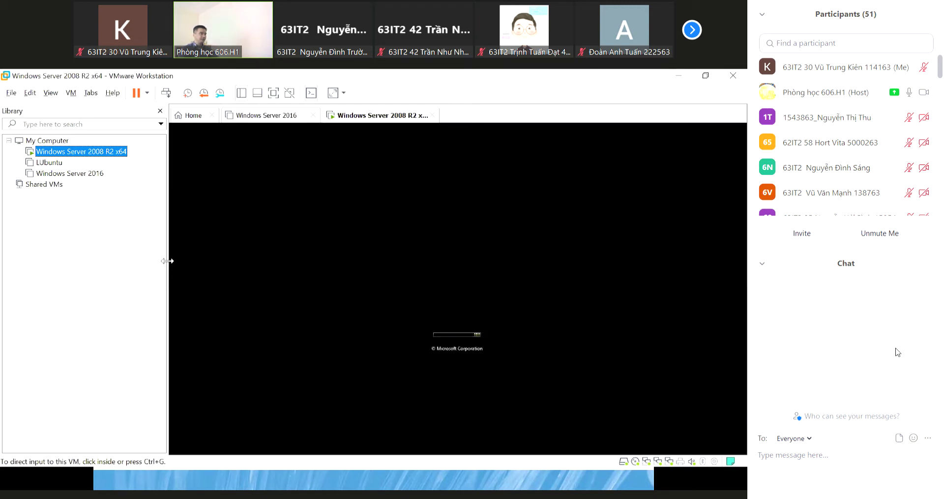
- Narrow the Library, switch the VM to full screen, and send Ctrl+Alt+Delete for the logon prompt
{"action": "left_click_drag", "start_coordinate": [167, 261], "coordinate": [133, 263]}
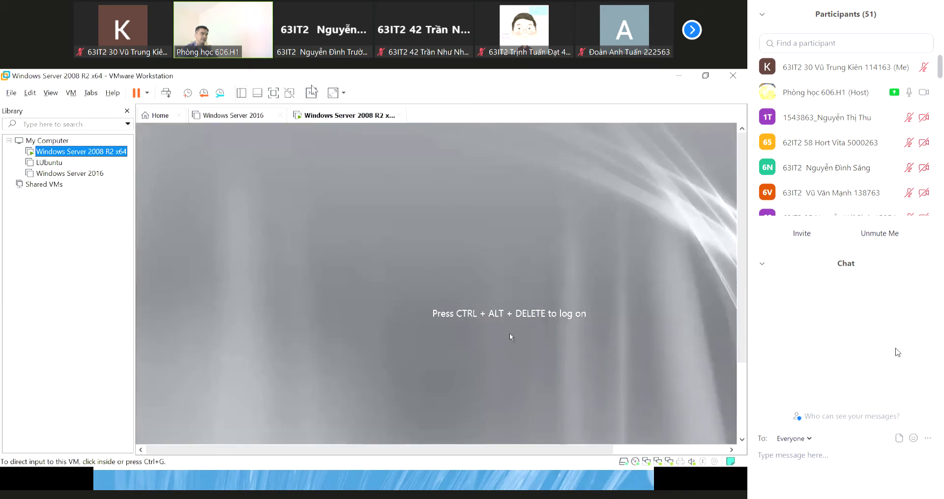
{"action": "left_click", "coordinate": [273, 93]}
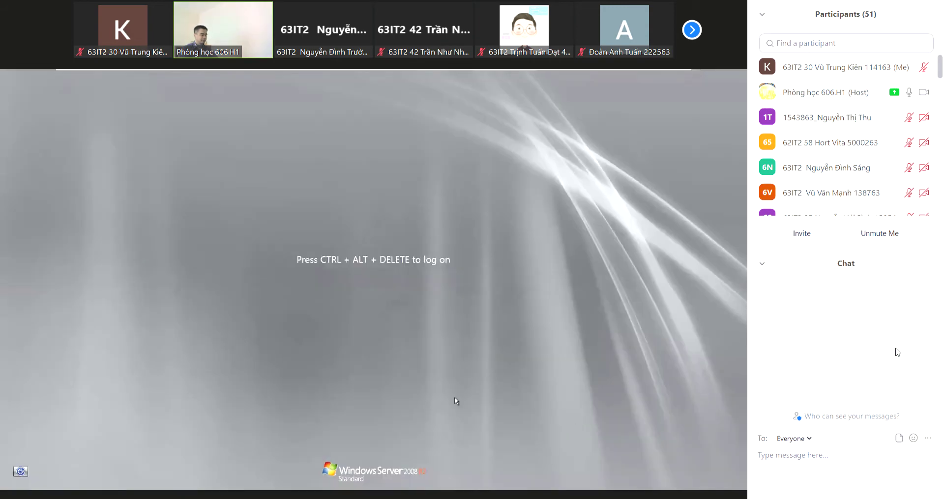
{"action": "key", "text": "ctrl+alt+Delete"}
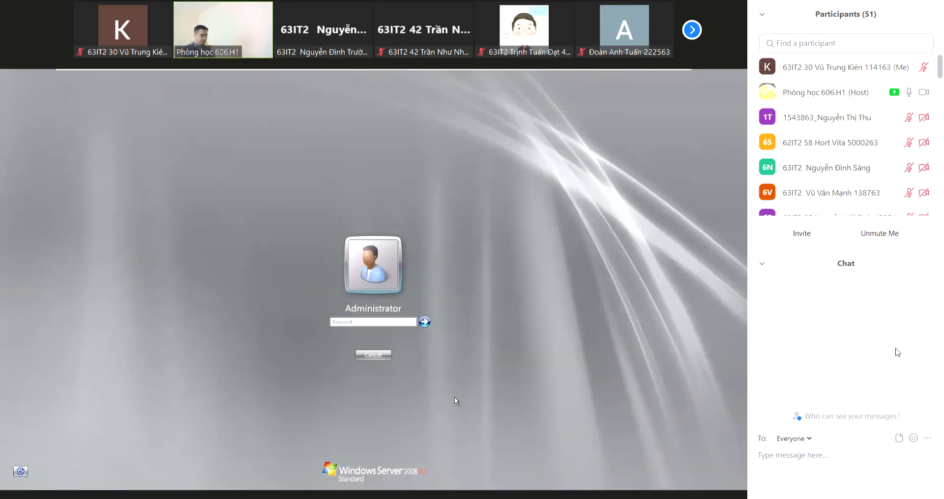
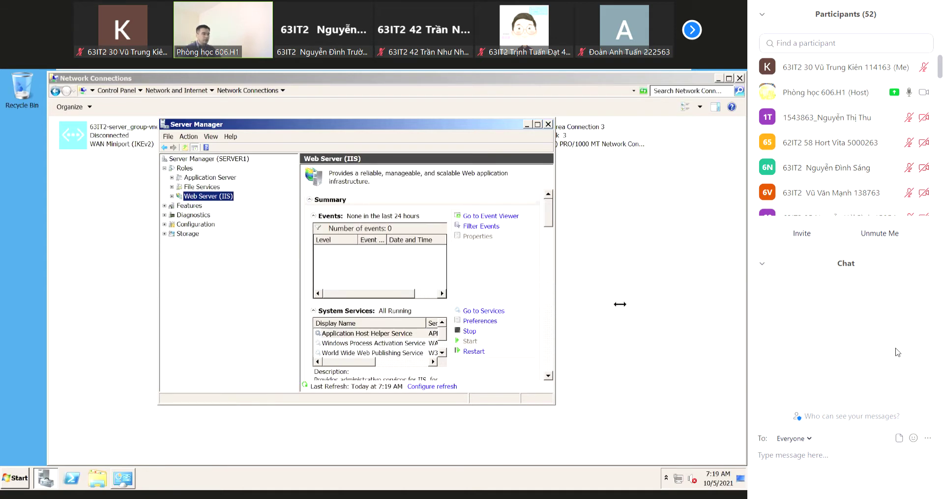
- Widen Server Manager and expand Roles > Web Server (IIS) to reveal IIS Manager
{"action": "left_click_drag", "start_coordinate": [620, 304], "coordinate": [662, 304]}
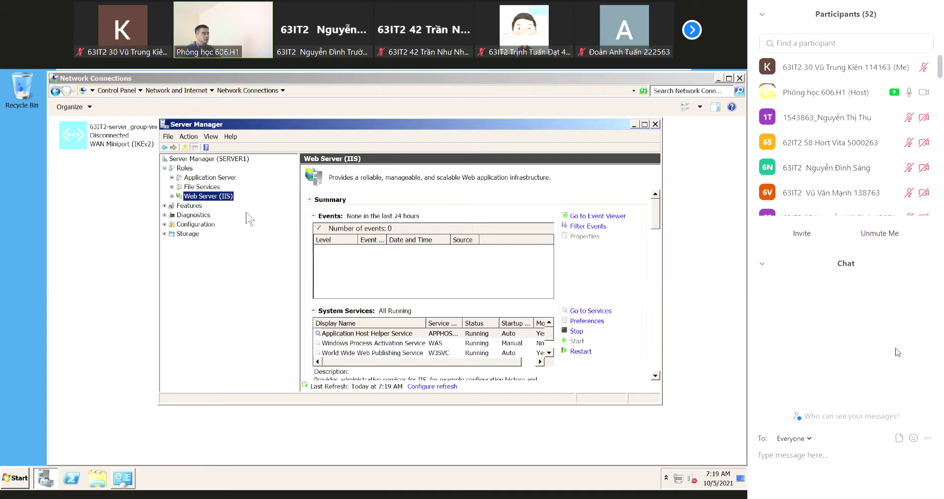
{"action": "left_click", "coordinate": [183, 169]}
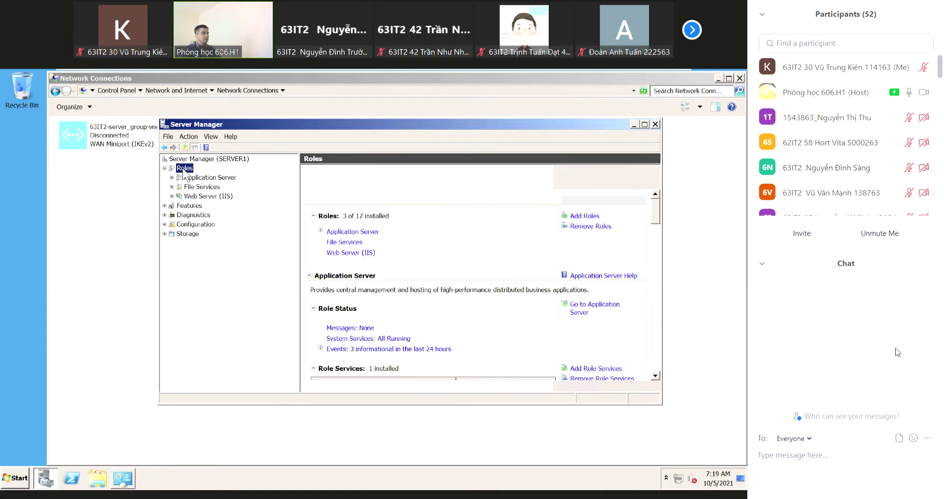
{"action": "left_click", "coordinate": [198, 197]}
{"action": "right_click", "coordinate": [198, 196]}
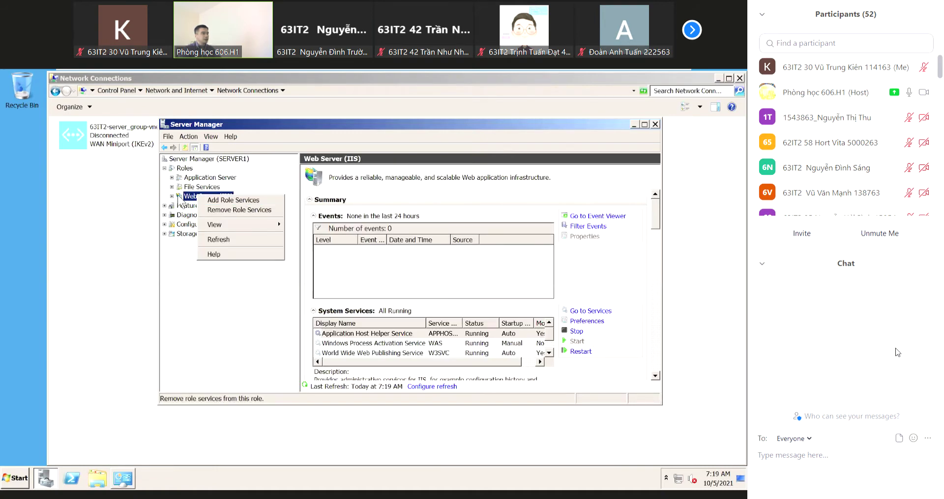
{"action": "left_click", "coordinate": [172, 196]}
{"action": "left_click", "coordinate": [230, 206]}
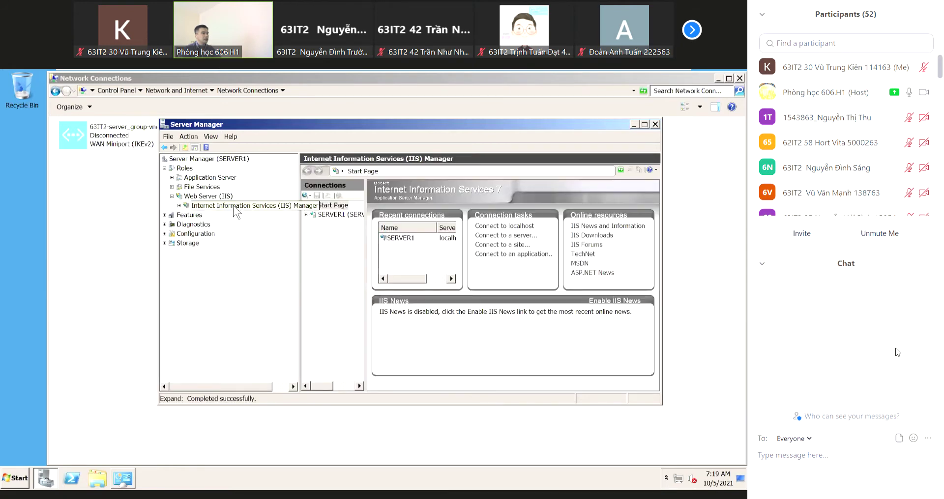
{"action": "right_click", "coordinate": [234, 206]}
{"action": "left_click", "coordinate": [181, 210]}
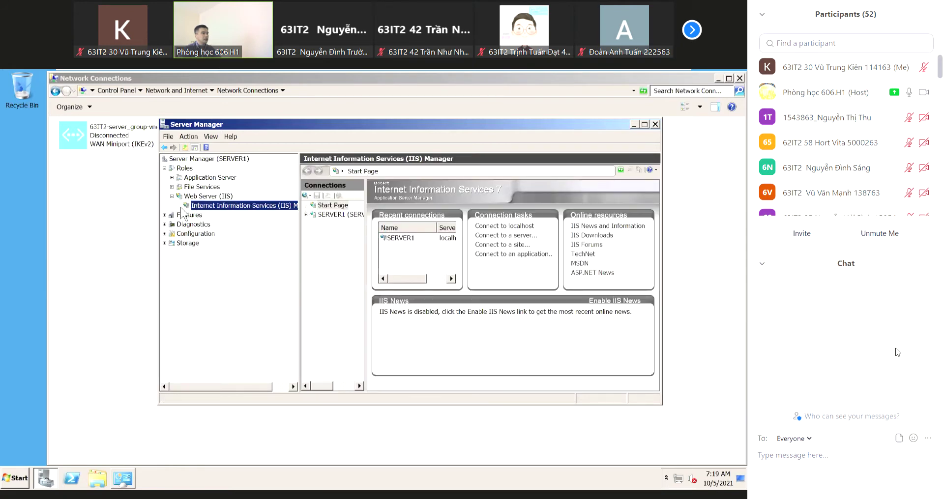
{"action": "right_click", "coordinate": [241, 207]}
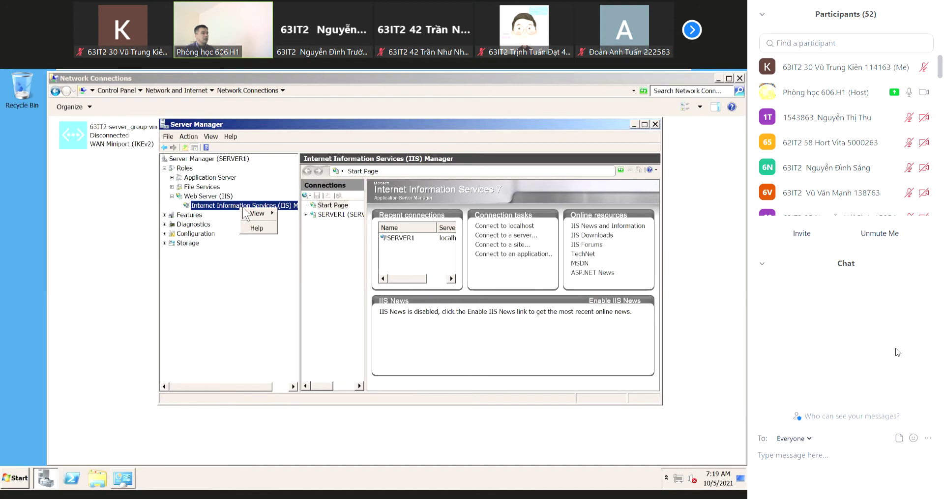
{"action": "left_click", "coordinate": [242, 209]}
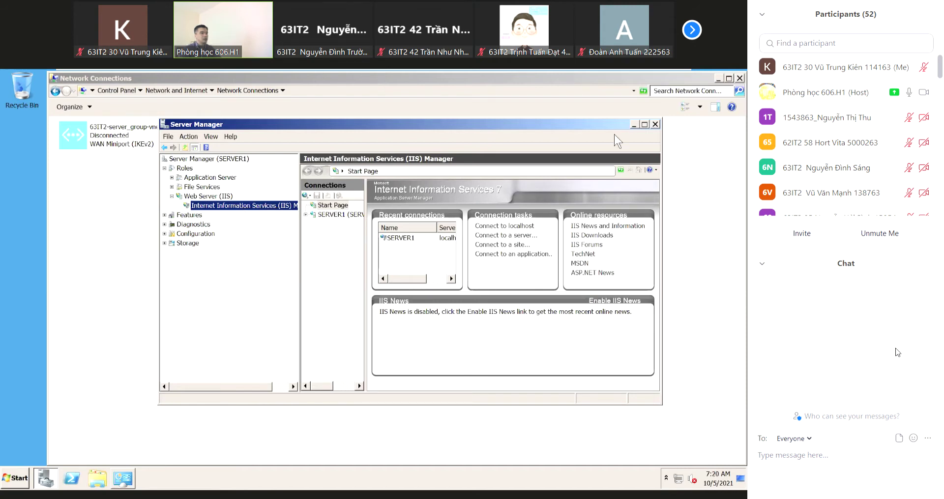
- Maximize Server Manager and show the SERVER1 summary with workgroup and IP addresses
{"action": "left_click", "coordinate": [644, 126]}
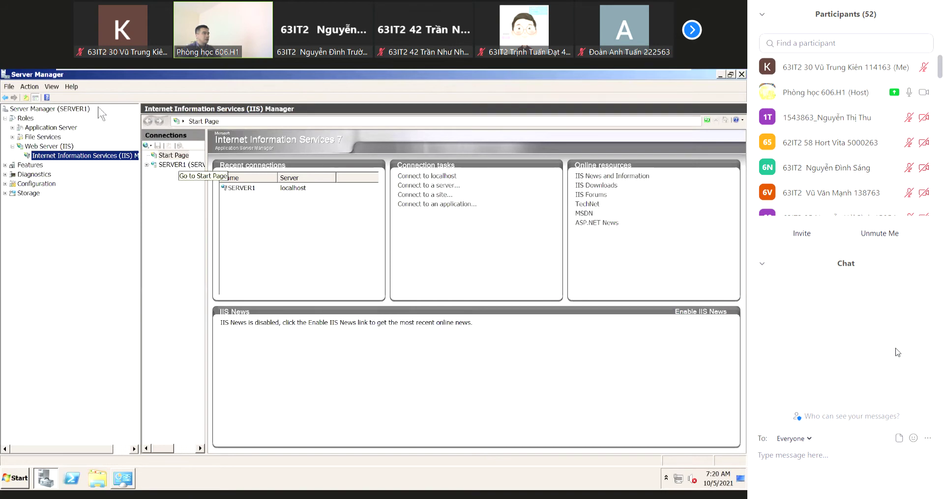
{"action": "left_click", "coordinate": [22, 118]}
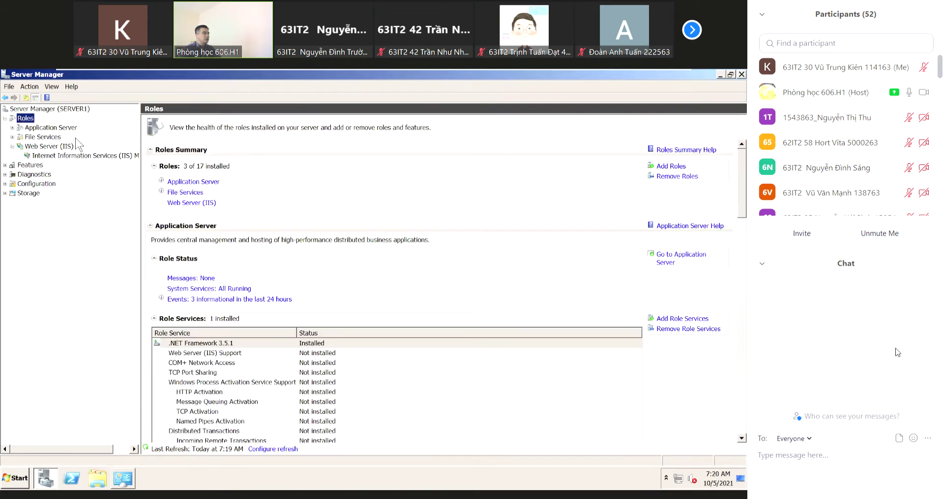
{"action": "left_click", "coordinate": [49, 111]}
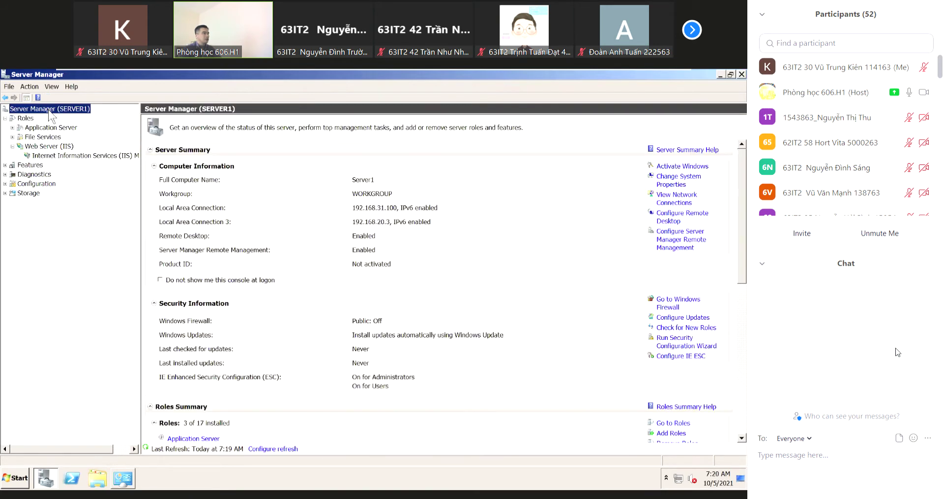
- Launch the Remove Roles Wizard from the Roles node and advance to role selection
{"action": "left_click", "coordinate": [24, 119]}
{"action": "right_click", "coordinate": [24, 119]}
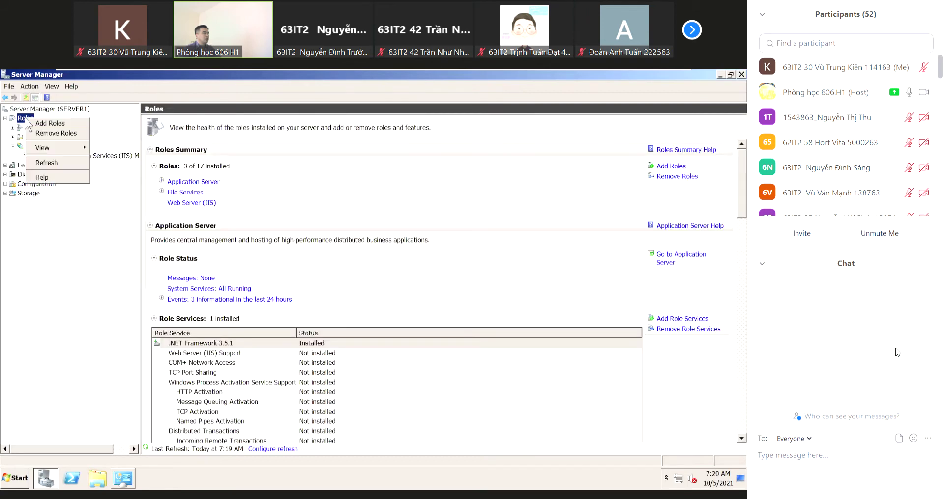
{"action": "left_click", "coordinate": [53, 134]}
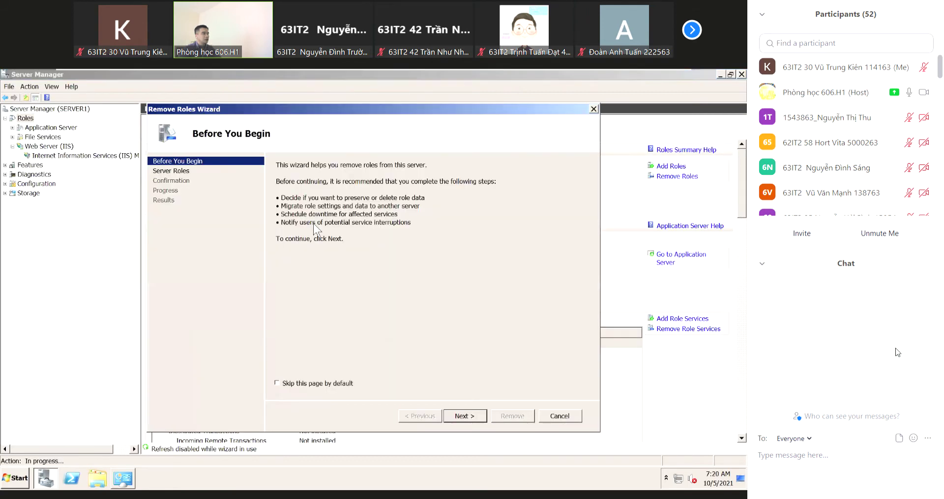
{"action": "left_click", "coordinate": [460, 416]}
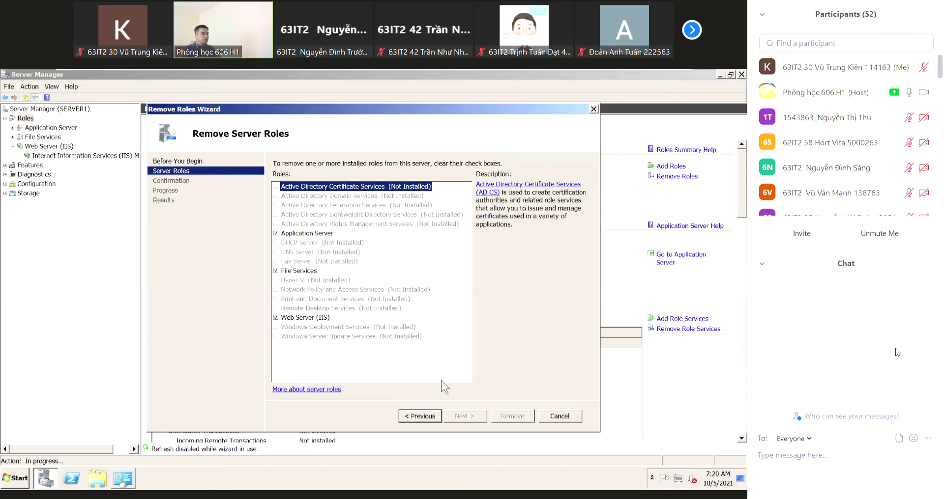
- Uncheck Application Server and Web Server (IIS), keep File Services, and start the removal
{"action": "left_click", "coordinate": [276, 233]}
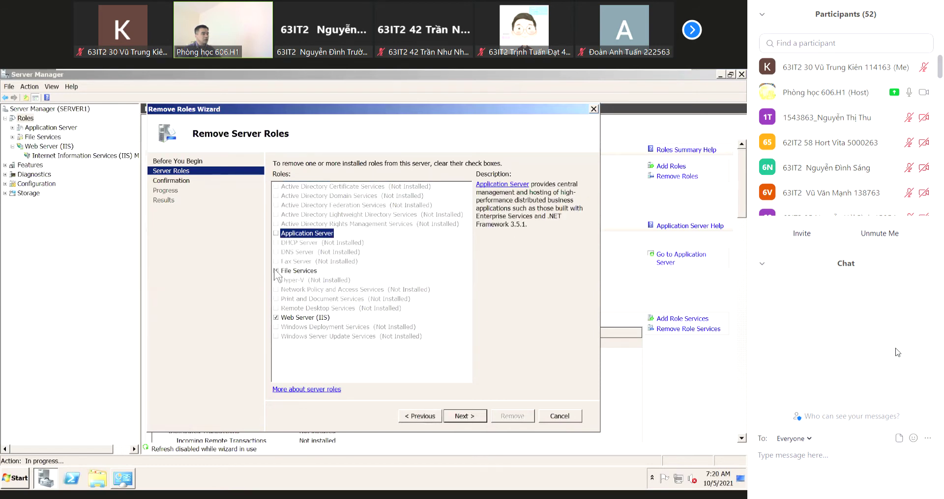
{"action": "left_click", "coordinate": [276, 271]}
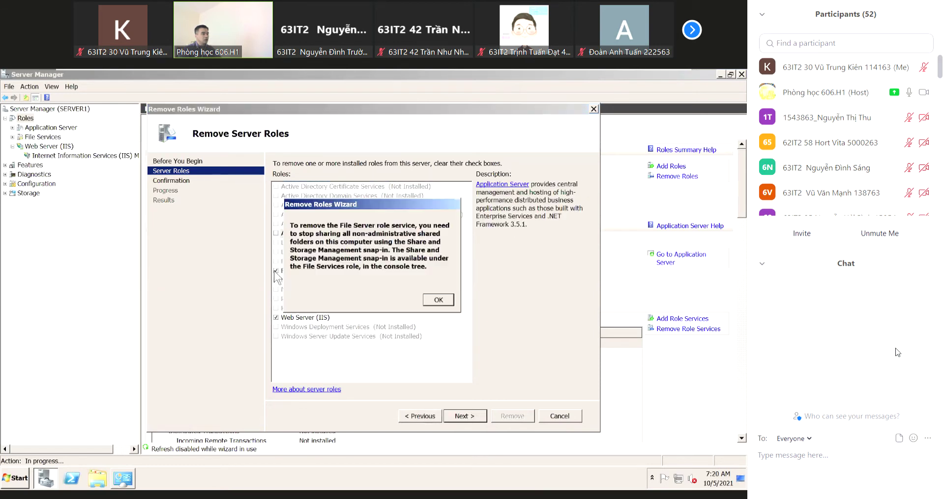
{"action": "left_click", "coordinate": [438, 299]}
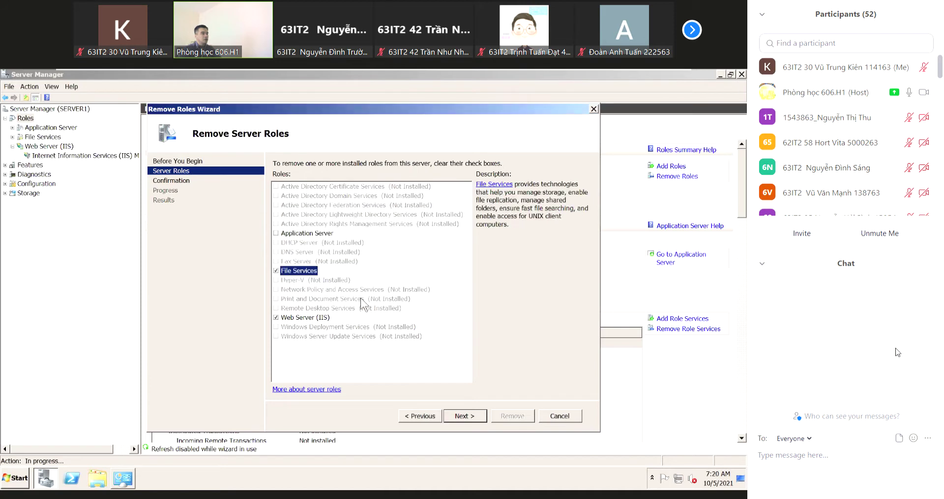
{"action": "left_click", "coordinate": [276, 318]}
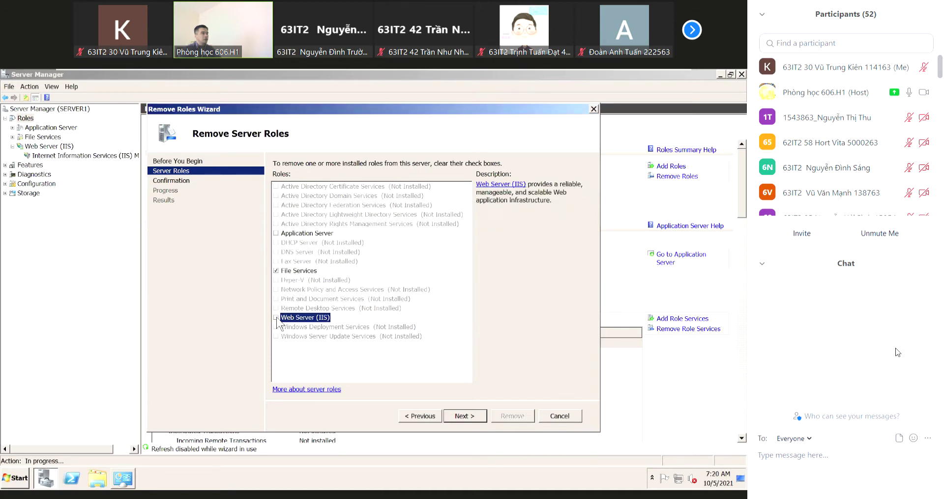
{"action": "left_click", "coordinate": [276, 270]}
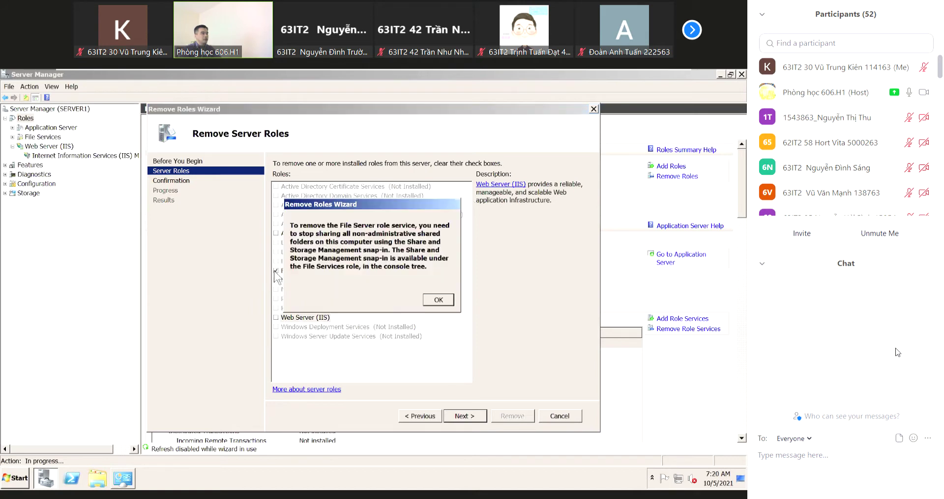
{"action": "left_click", "coordinate": [438, 301]}
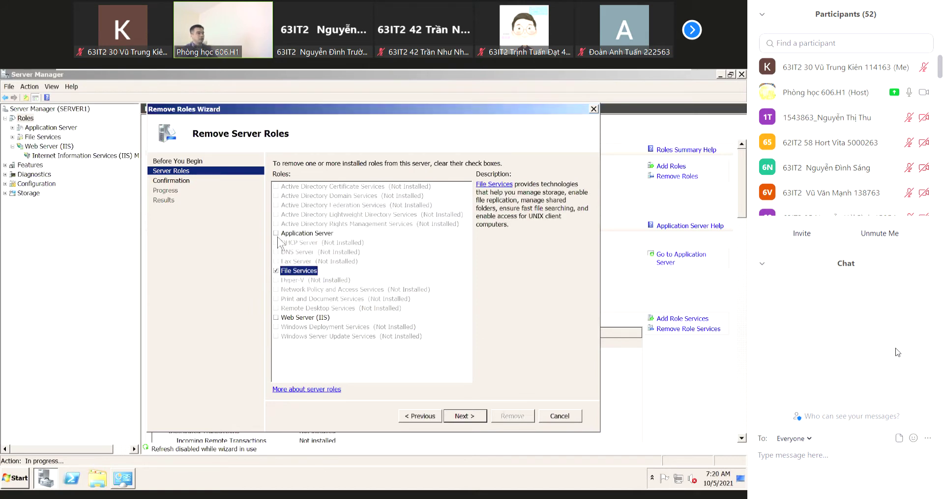
{"action": "left_click", "coordinate": [474, 417]}
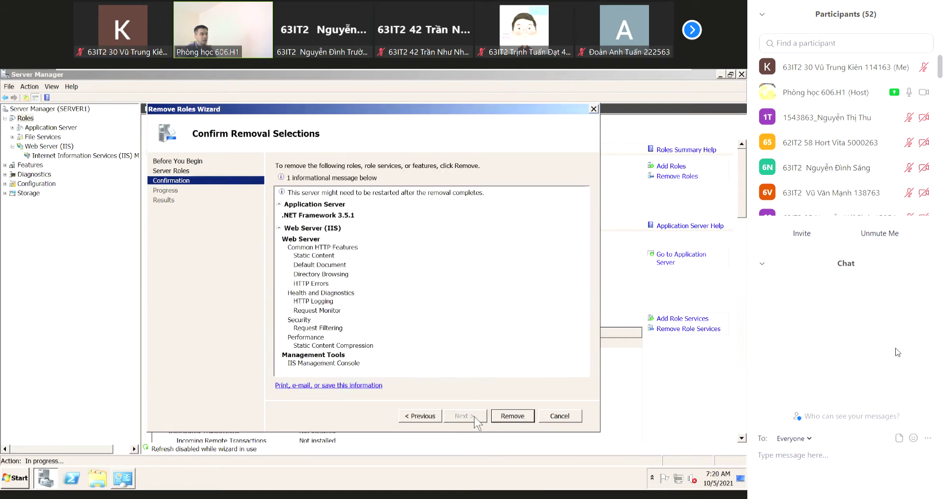
{"action": "left_click", "coordinate": [511, 416]}
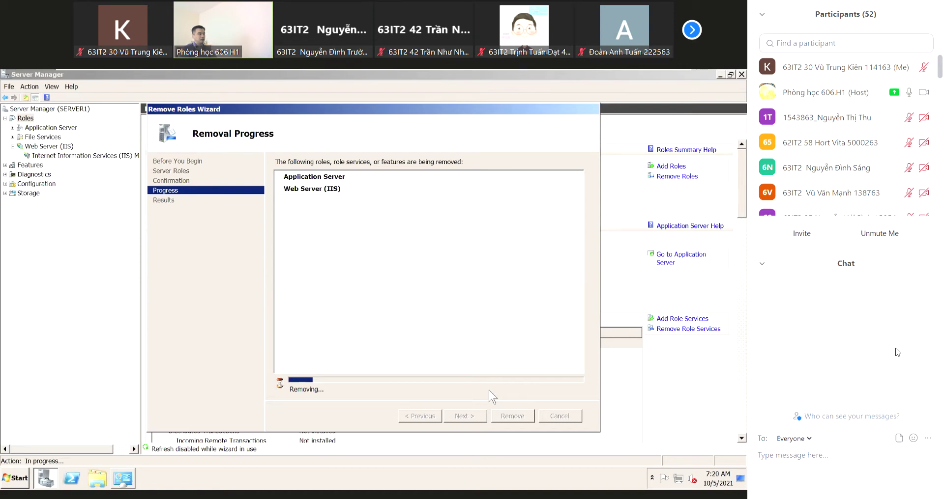
{"action": "left_click", "coordinate": [22, 479]}
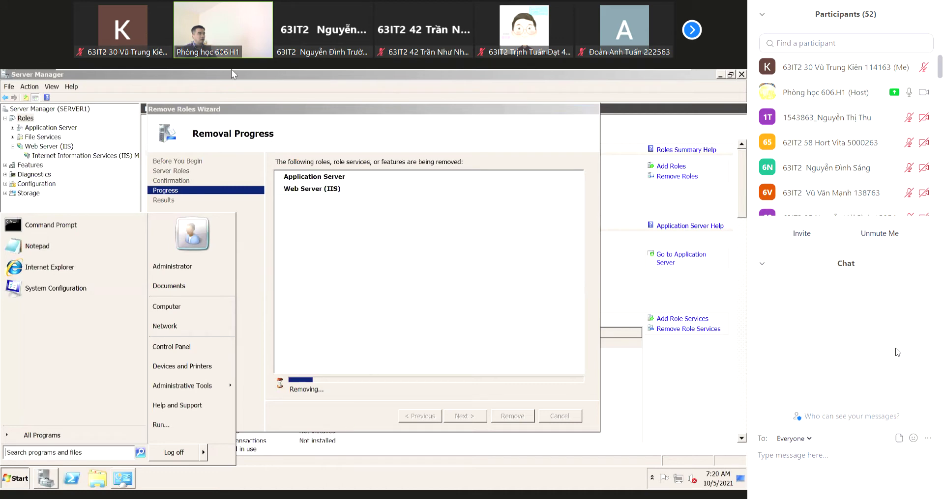
- Open Snapshot Manager from the VM > Snapshot menu for Windows Server 2008 R2 x64
{"action": "mouse_move", "coordinate": [231, 69]}
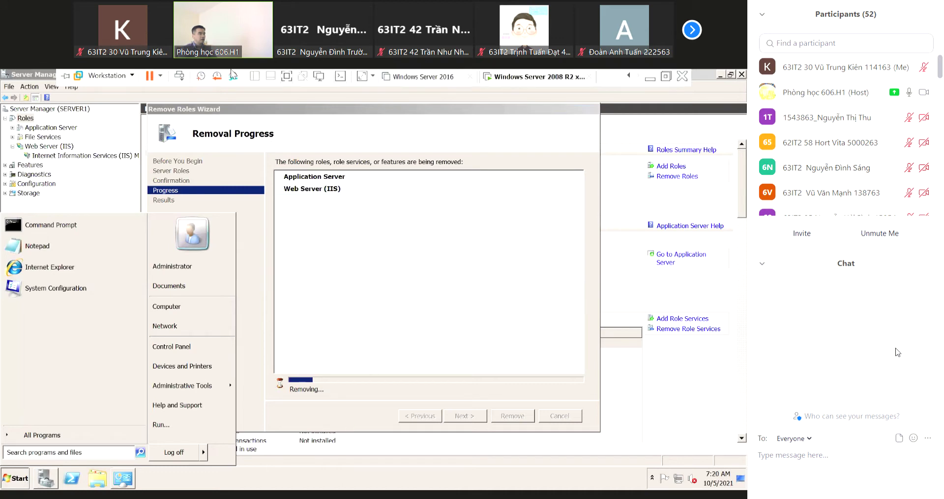
{"action": "left_click", "coordinate": [131, 78]}
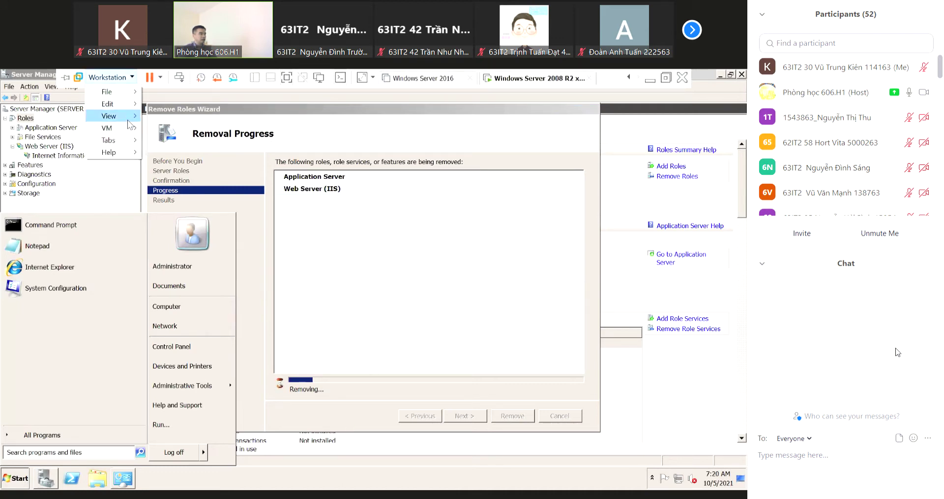
{"action": "mouse_move", "coordinate": [126, 126]}
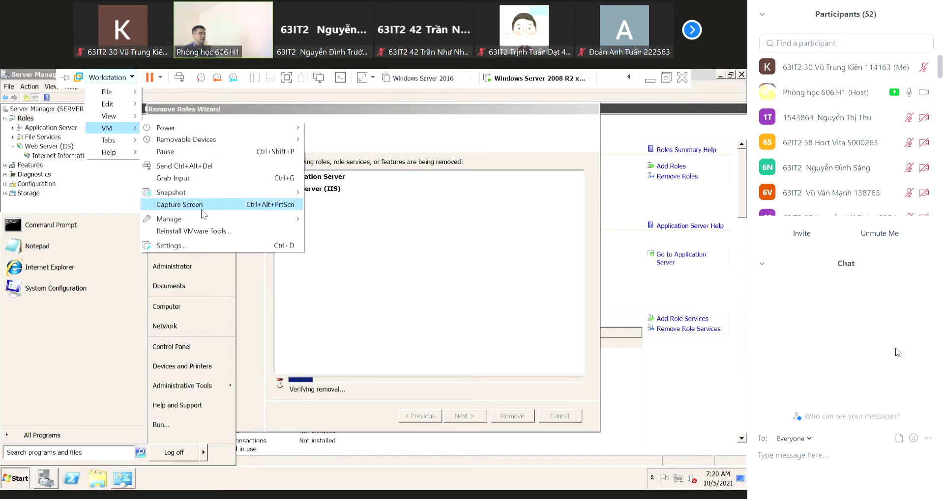
{"action": "mouse_move", "coordinate": [190, 199]}
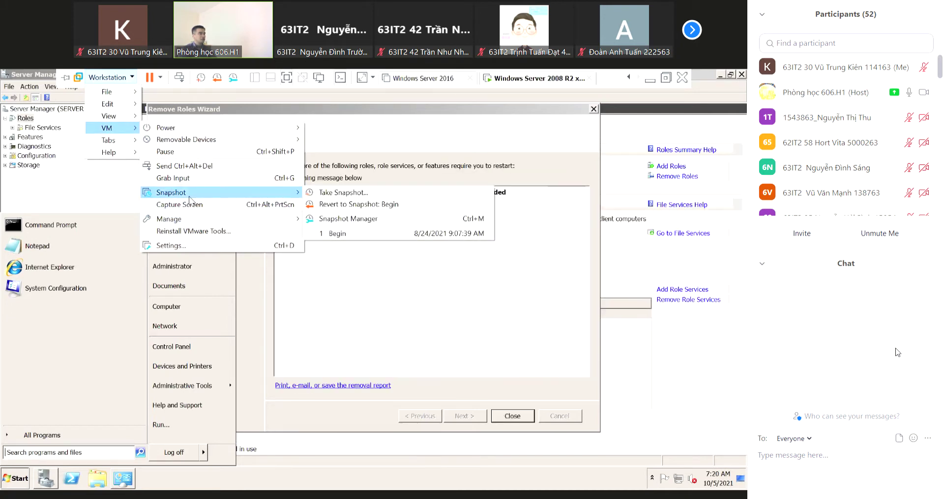
{"action": "left_click", "coordinate": [355, 219]}
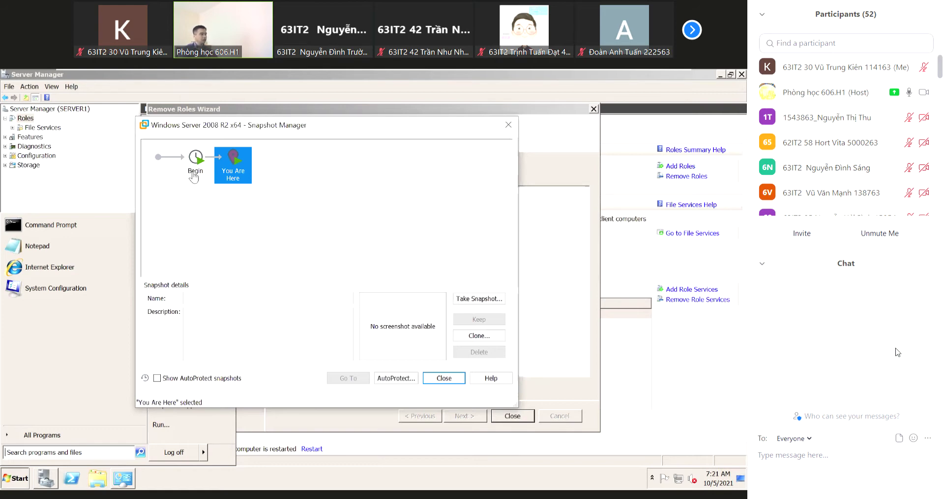
- Select the Begin snapshot, choose Go To, and confirm restoring it
{"action": "left_click", "coordinate": [195, 169]}
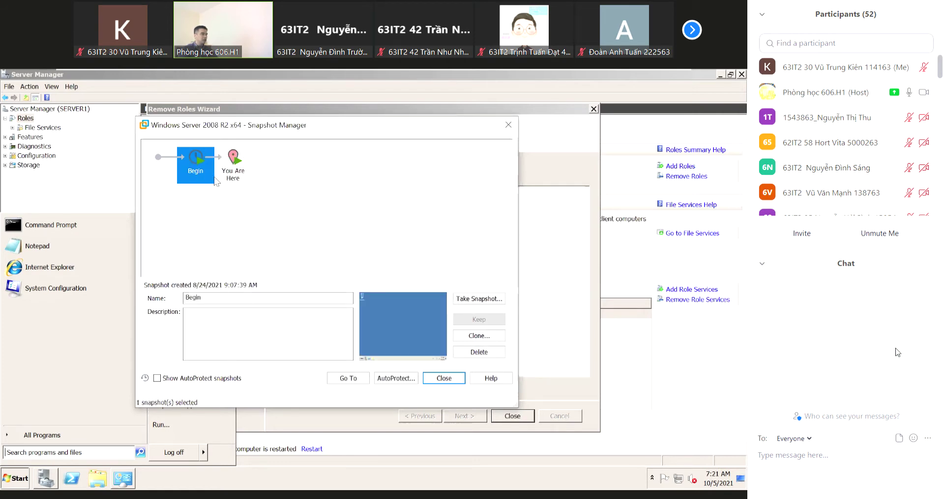
{"action": "left_click", "coordinate": [348, 380]}
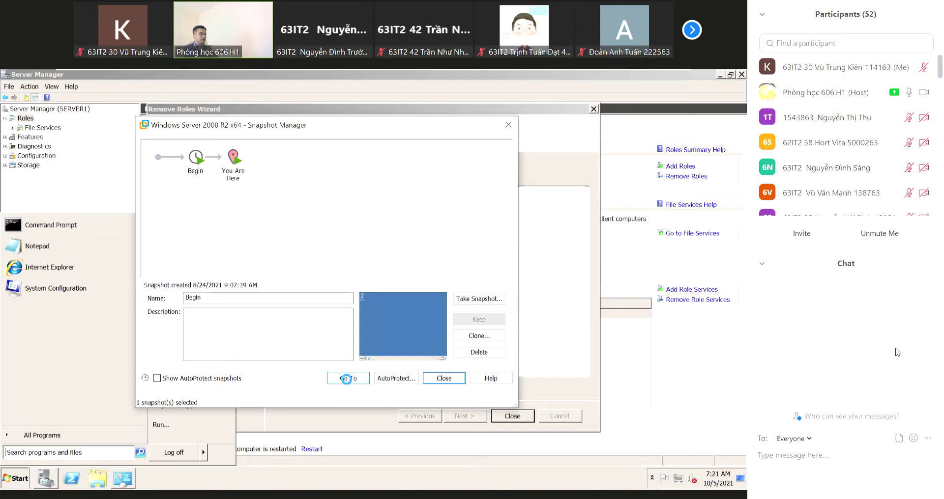
{"action": "left_click", "coordinate": [352, 287]}
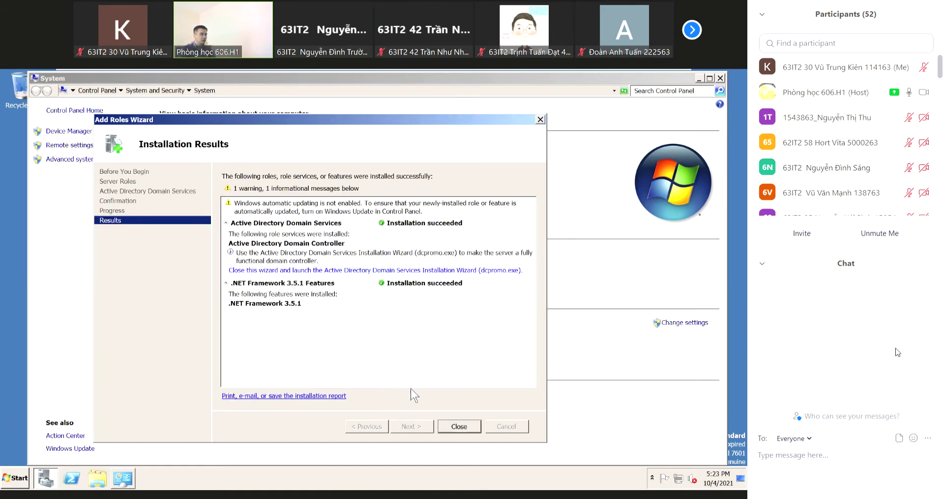
- Close the finished wizard and browse the Active Directory Domain Services role pages in the tree
{"action": "left_click", "coordinate": [455, 427]}
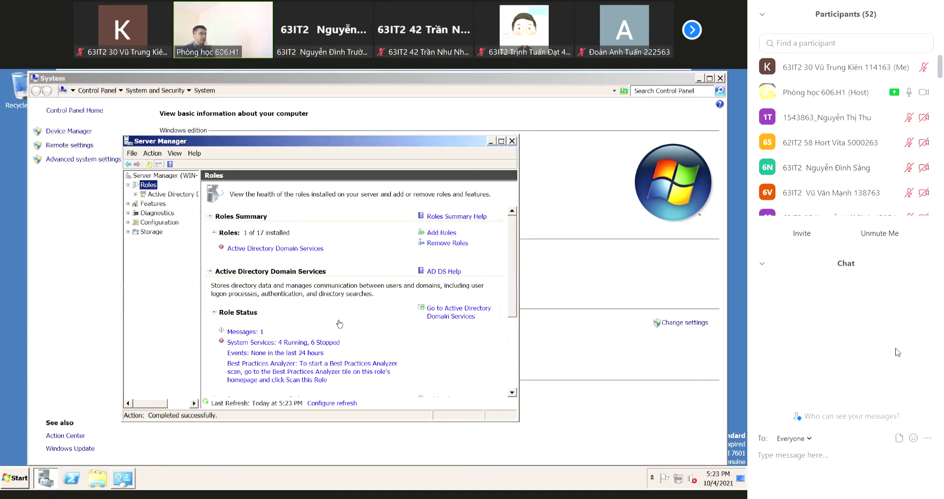
{"action": "left_click", "coordinate": [136, 196]}
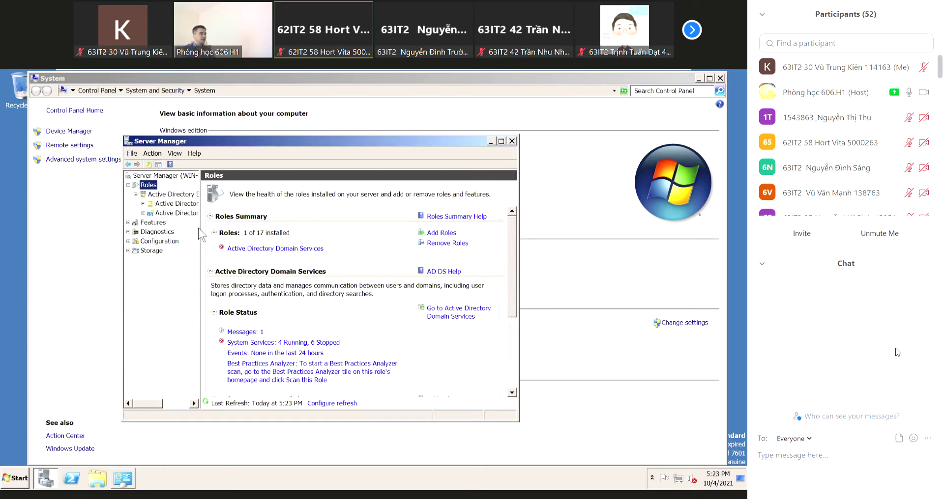
{"action": "left_click_drag", "start_coordinate": [200, 235], "coordinate": [320, 232]}
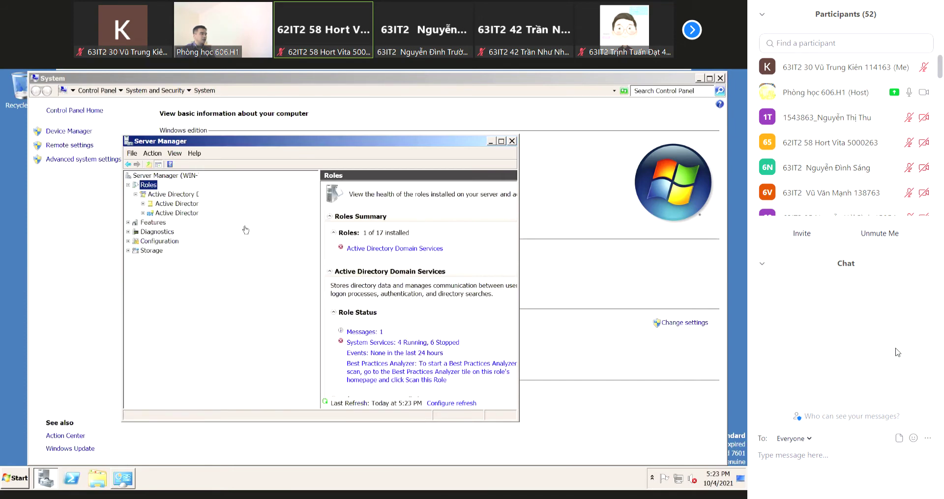
{"action": "left_click", "coordinate": [161, 194]}
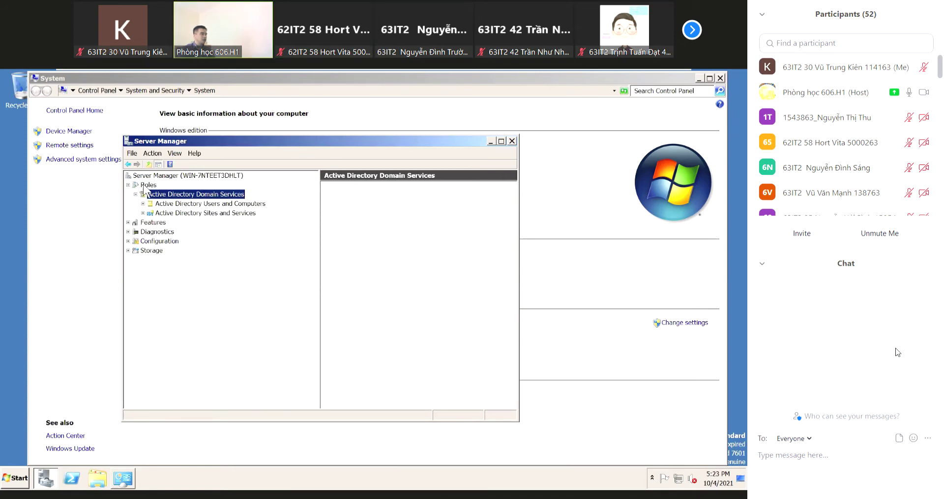
{"action": "left_click", "coordinate": [146, 186]}
{"action": "left_click", "coordinate": [151, 176]}
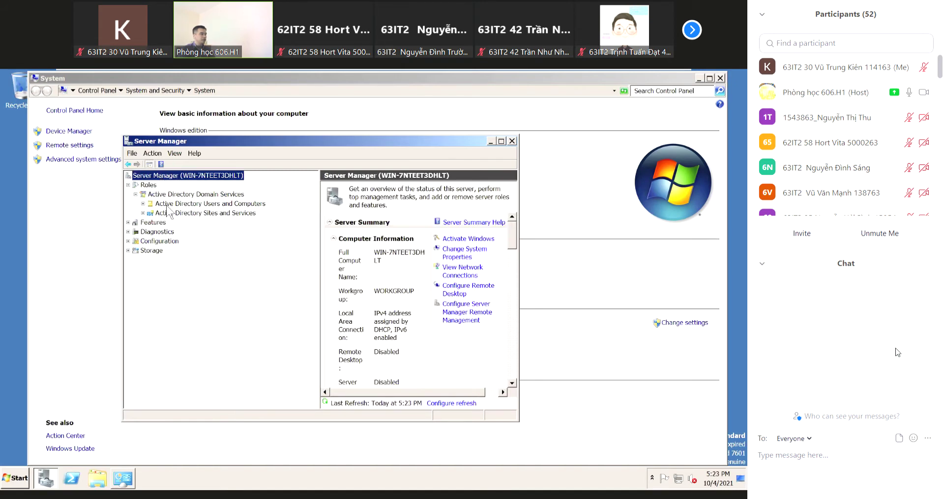
- Try Sites and Services, dismiss the naming error, maximize, and select Active Directory Users and Computers
{"action": "left_click", "coordinate": [193, 213]}
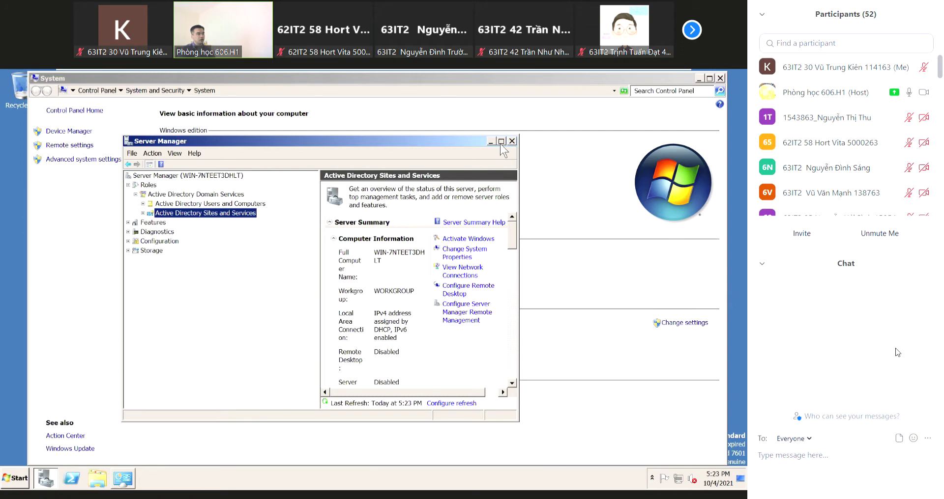
{"action": "left_click", "coordinate": [471, 336]}
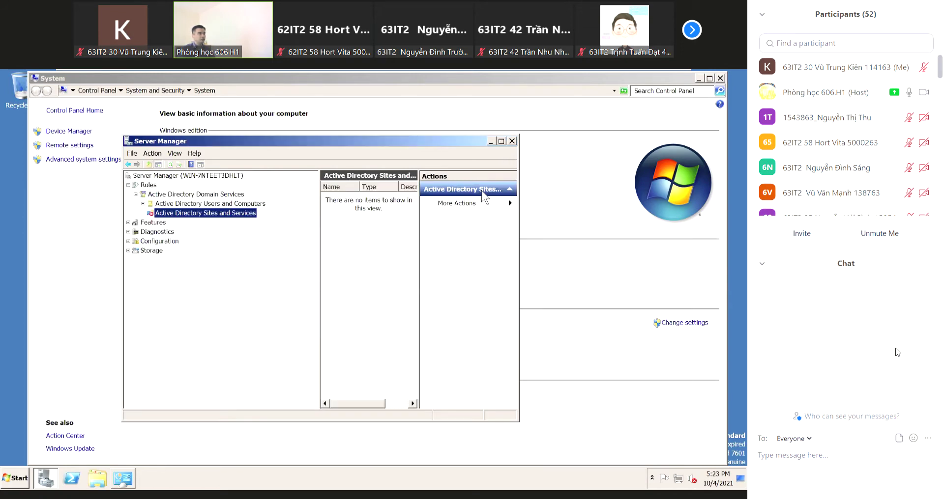
{"action": "left_click", "coordinate": [500, 143]}
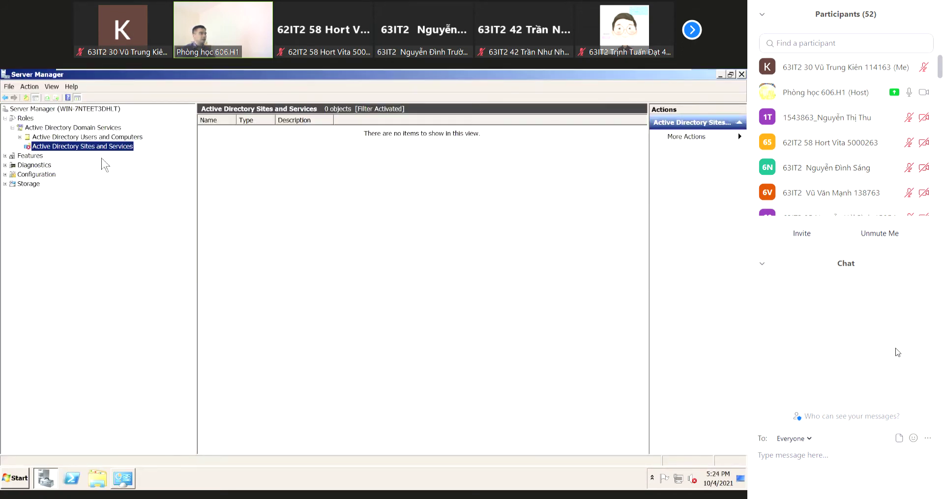
{"action": "left_click", "coordinate": [57, 137]}
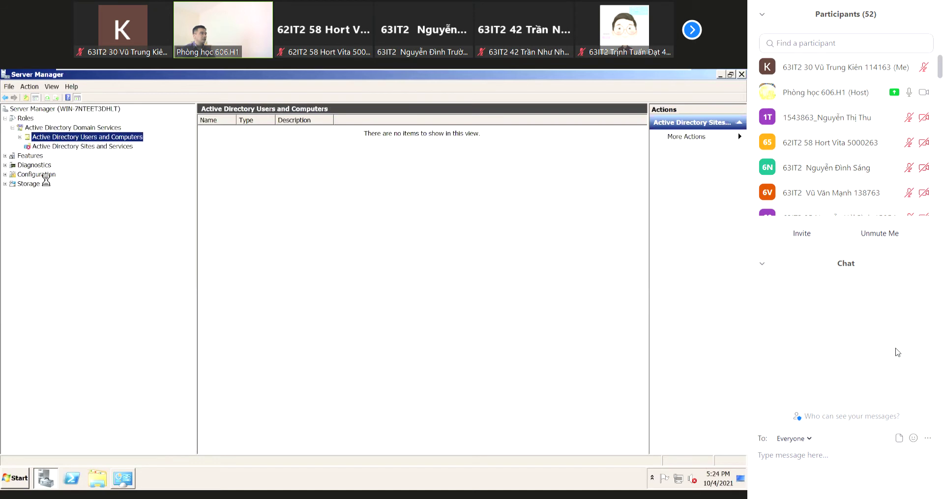
- Search the Start menu for 'dc' and dismiss the server-not-operational error
{"action": "left_click", "coordinate": [16, 484]}
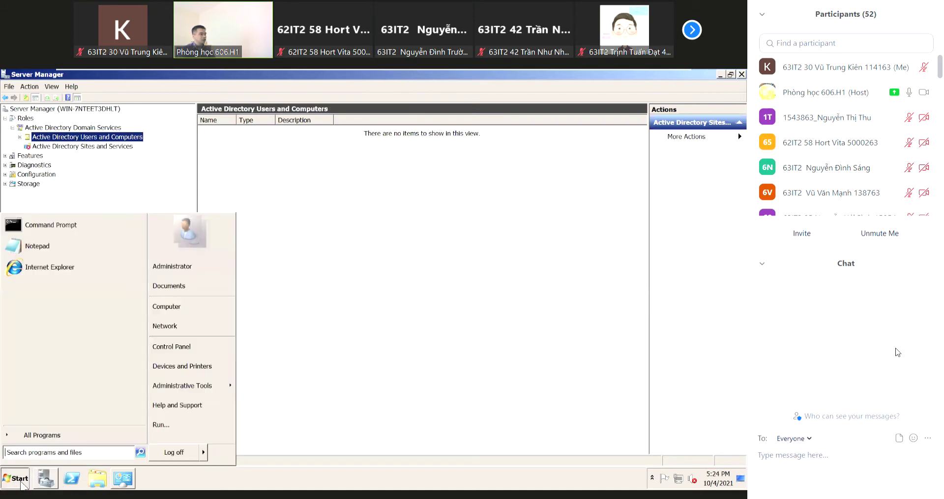
{"action": "left_click", "coordinate": [49, 453]}
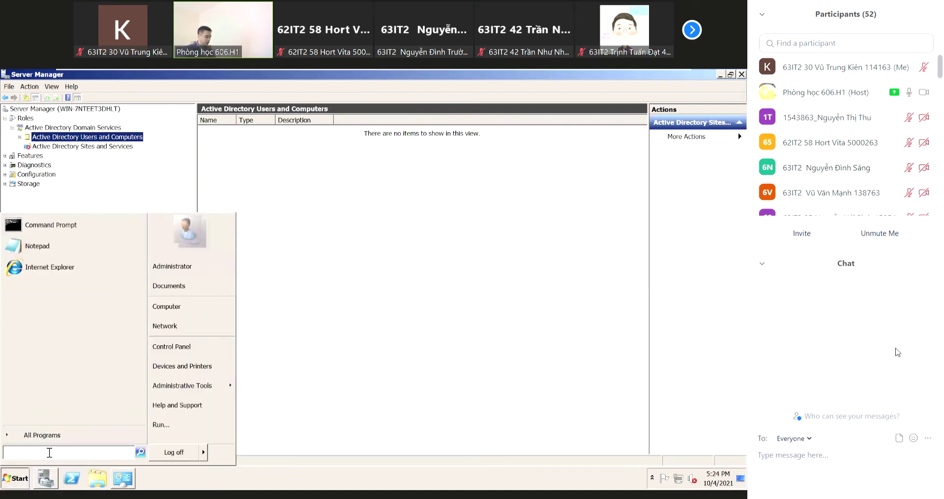
{"action": "type", "text": "dc"}
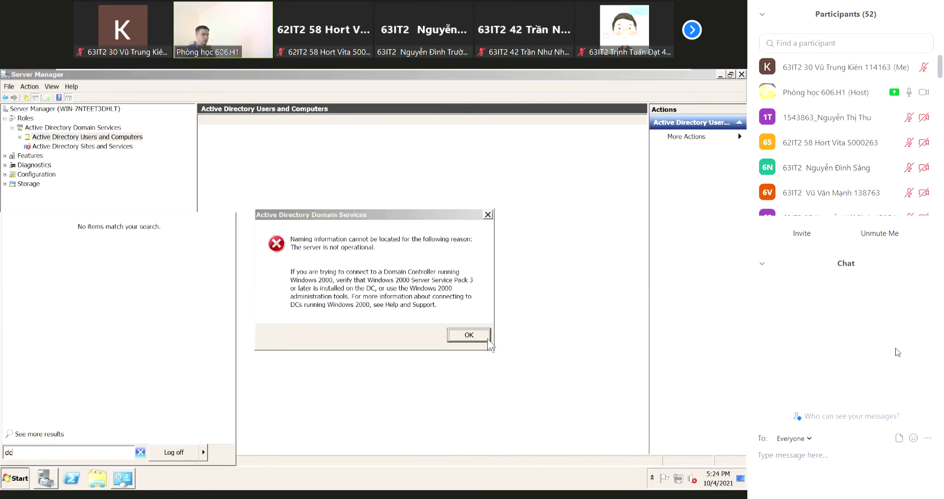
{"action": "left_click", "coordinate": [468, 335]}
{"action": "left_click", "coordinate": [17, 481]}
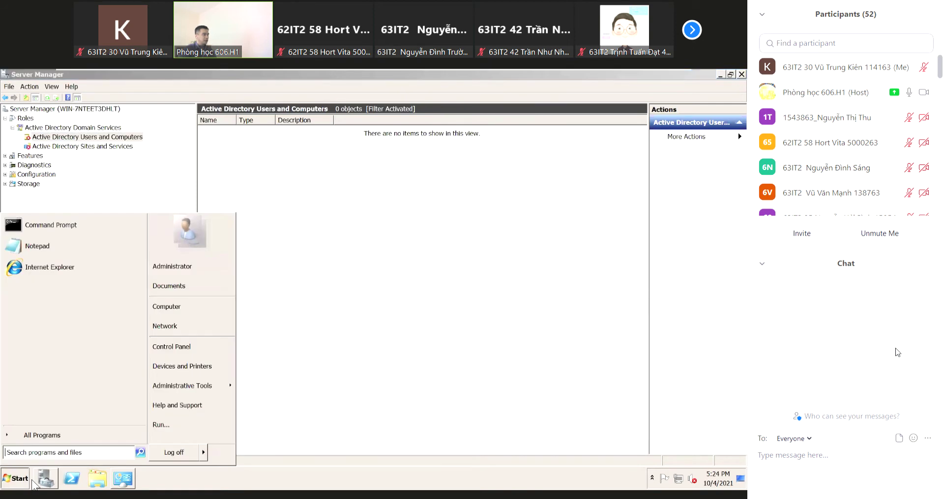
{"action": "left_click", "coordinate": [44, 483]}
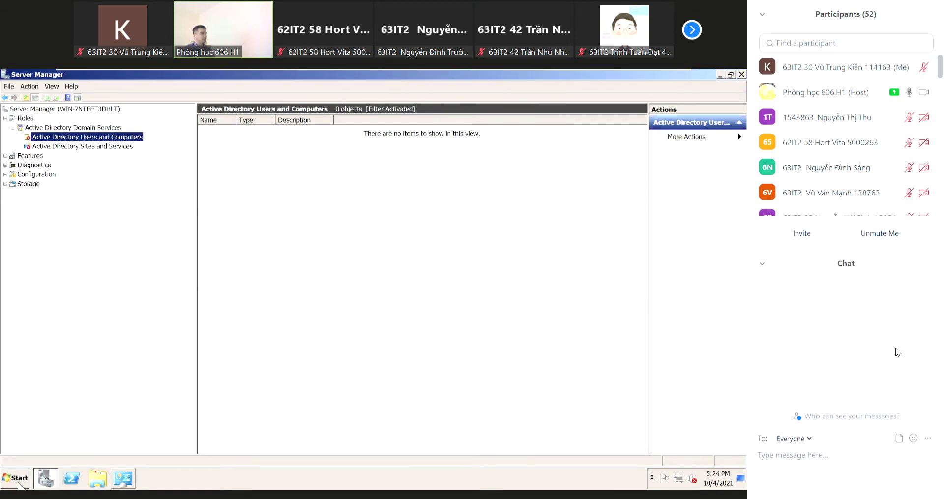
- Search the Start menu for dcpromo and launch it
{"action": "left_click", "coordinate": [19, 485]}
{"action": "left_click", "coordinate": [27, 453]}
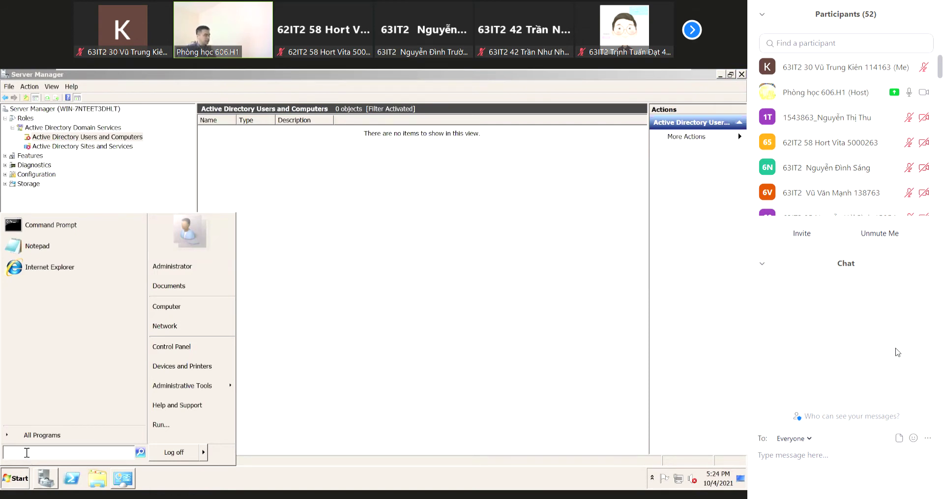
{"action": "type", "text": "dc"}
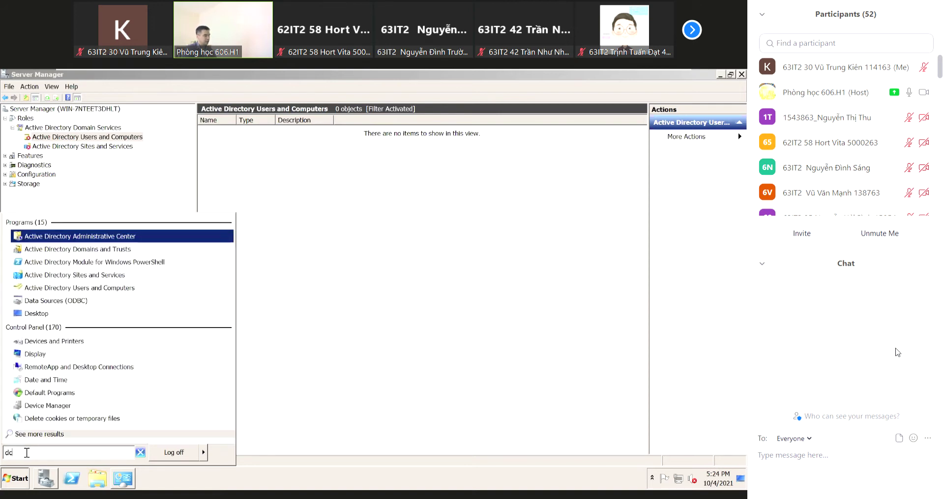
{"action": "type", "text": "p"}
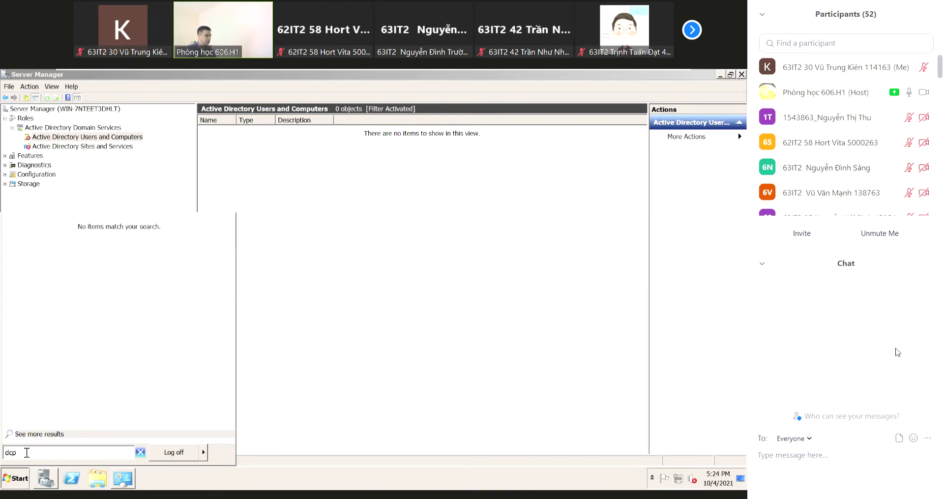
{"action": "type", "text": "romo"}
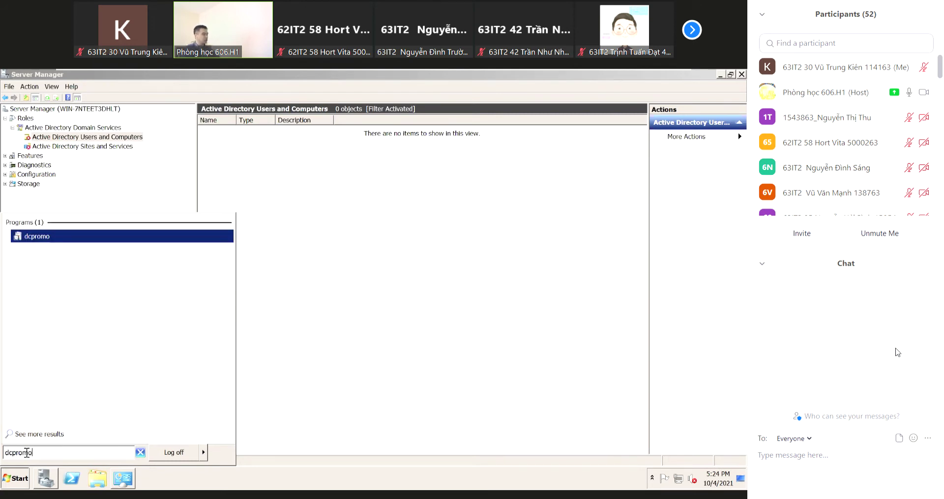
{"action": "left_click", "coordinate": [35, 247]}
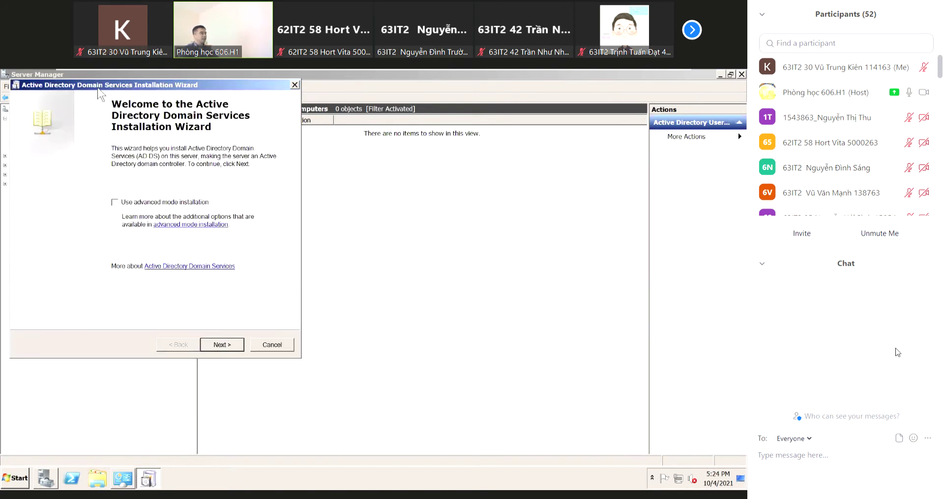
- Enable 'Use advanced mode installation' on the AD DS wizard welcome page and continue
{"action": "left_click_drag", "start_coordinate": [103, 85], "coordinate": [199, 121]}
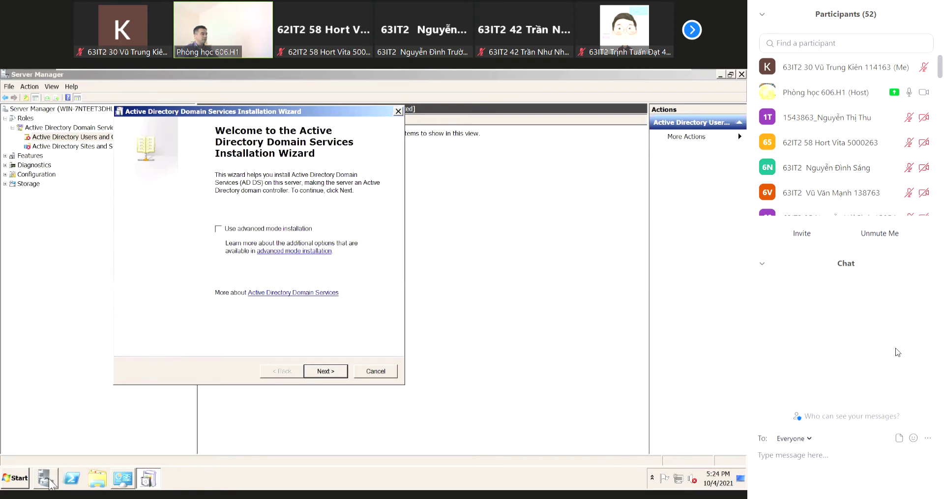
{"action": "key", "text": "super"}
{"action": "type", "text": "dcprom"}
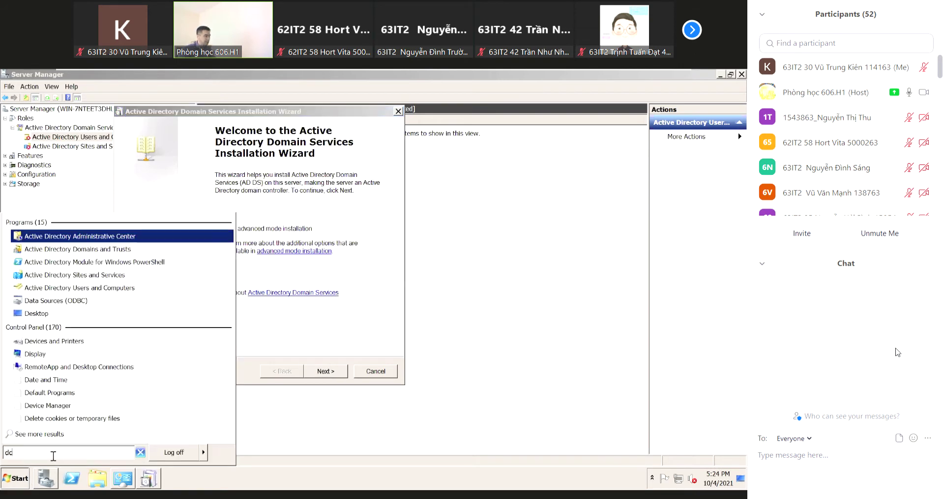
{"action": "type", "text": "o"}
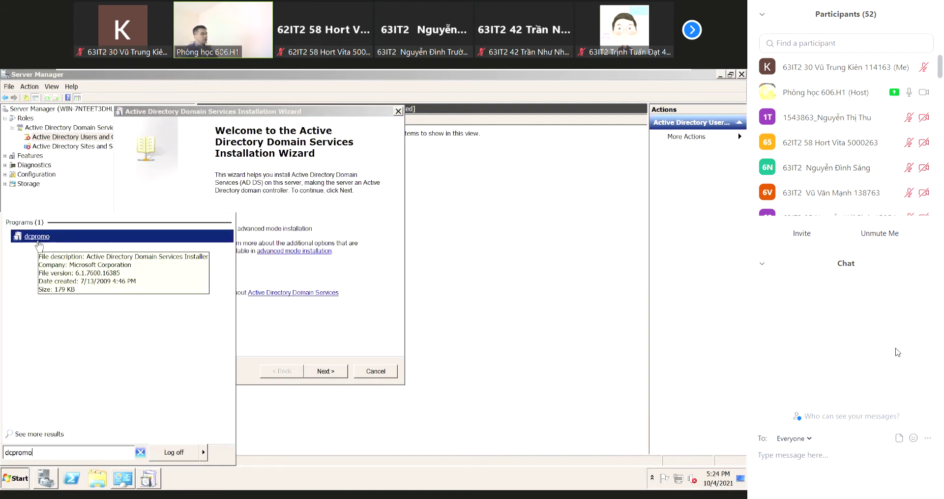
{"action": "left_click", "coordinate": [263, 351]}
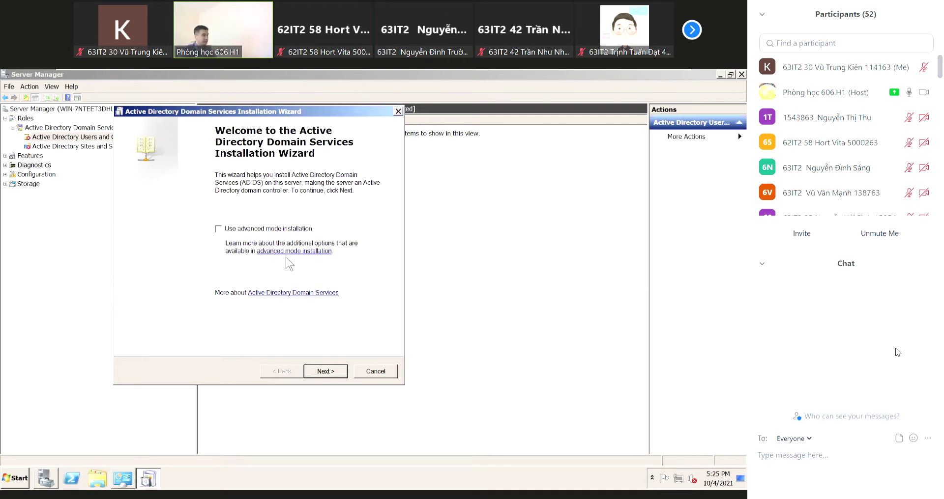
{"action": "left_click", "coordinate": [217, 229]}
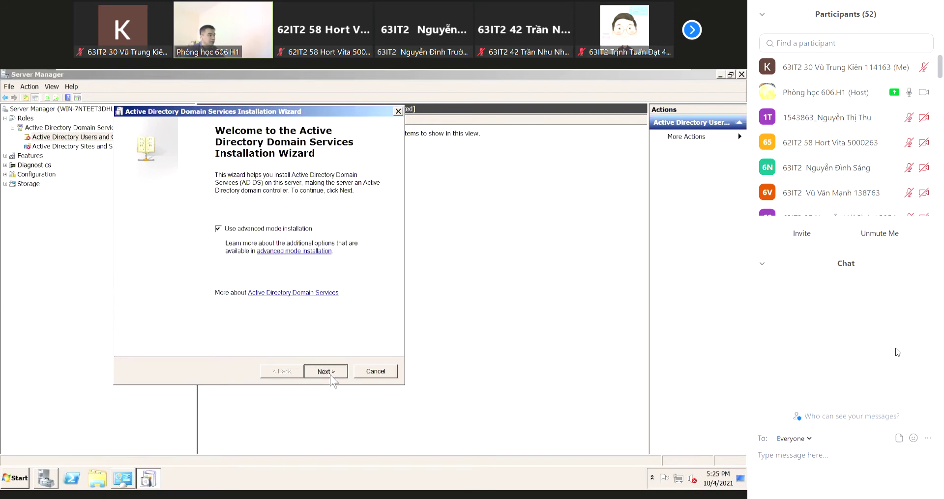
{"action": "left_click", "coordinate": [325, 371]}
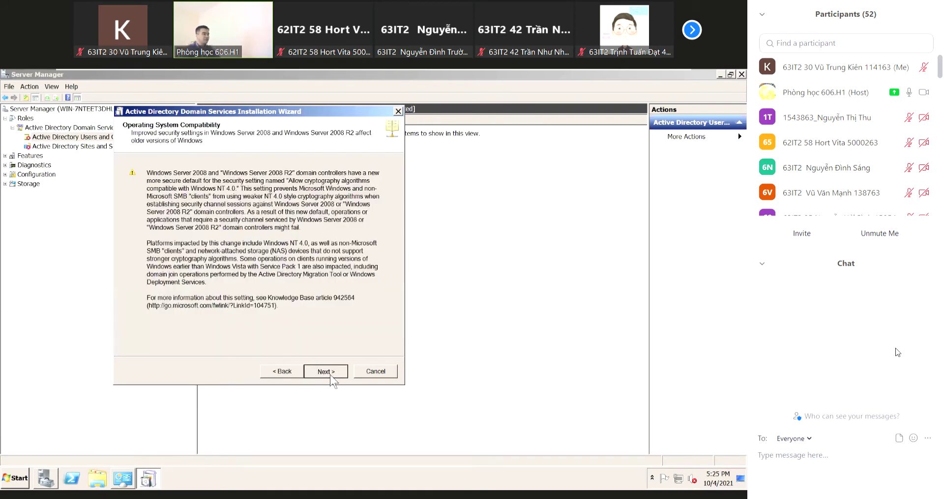
- Pass the compatibility notice and select 'Create a new domain in a new forest'
{"action": "left_click", "coordinate": [330, 374]}
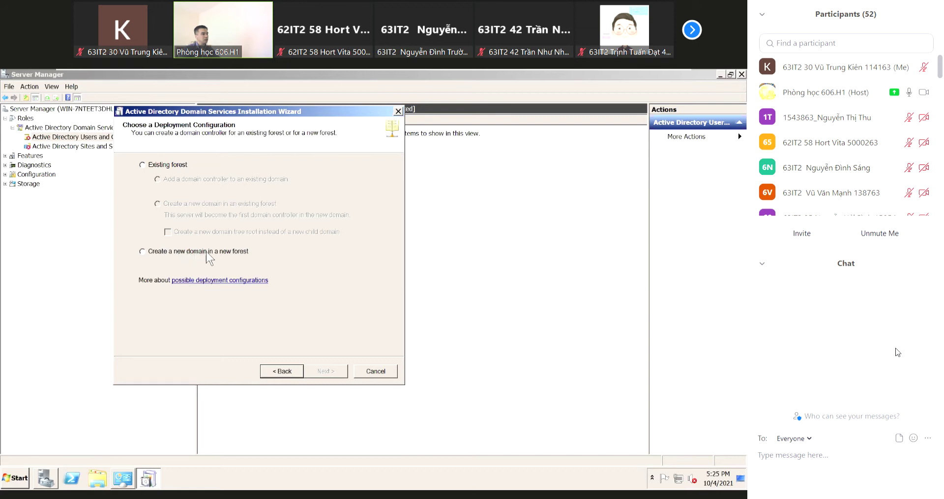
{"action": "left_click", "coordinate": [147, 252]}
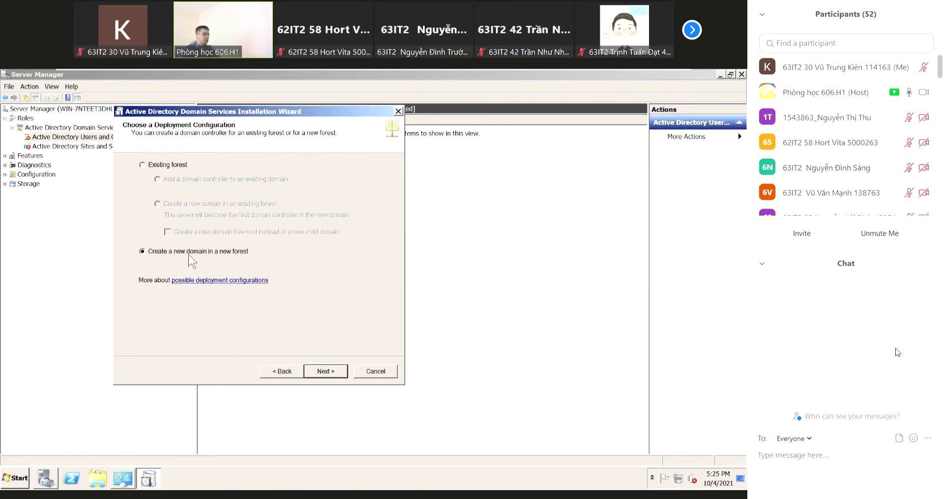
{"action": "left_click", "coordinate": [323, 370]}
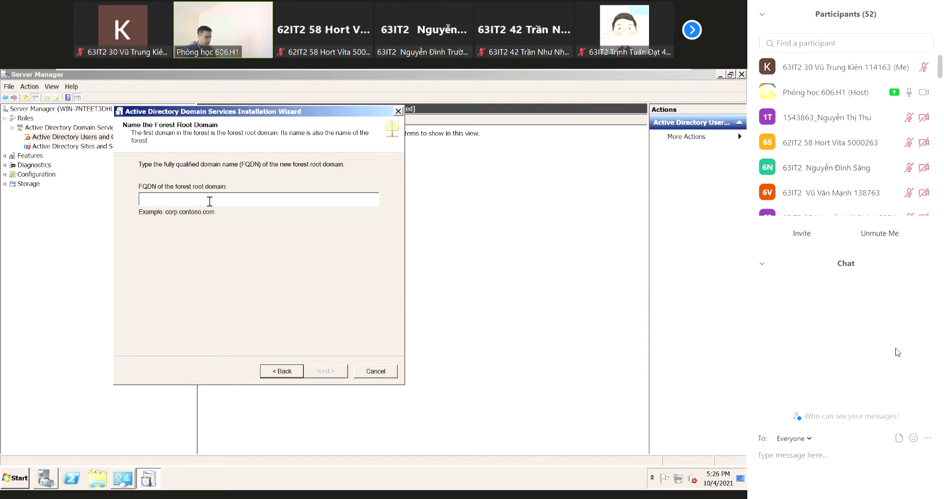
- Enter 63it2.com as the forest root domain FQDN, then switch out to the host
{"action": "type", "text": "63it"}
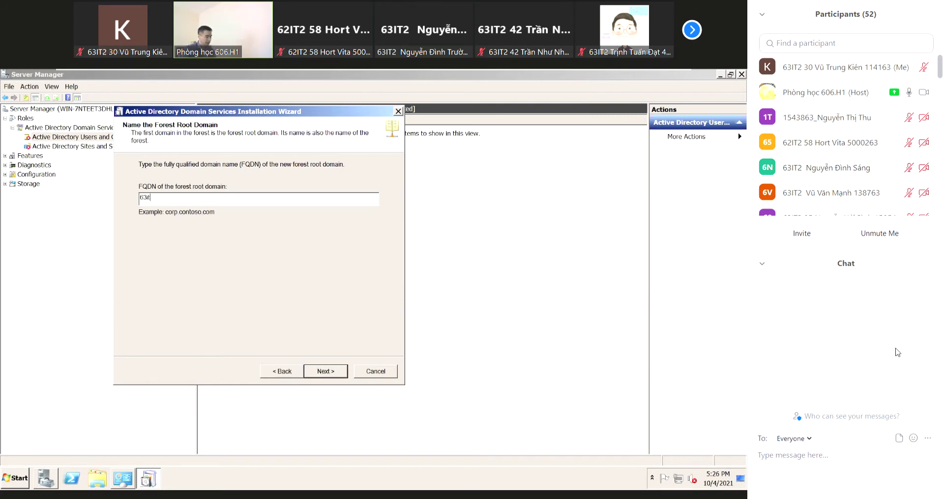
{"action": "type", "text": "2.com"}
{"action": "left_click", "coordinate": [323, 371]}
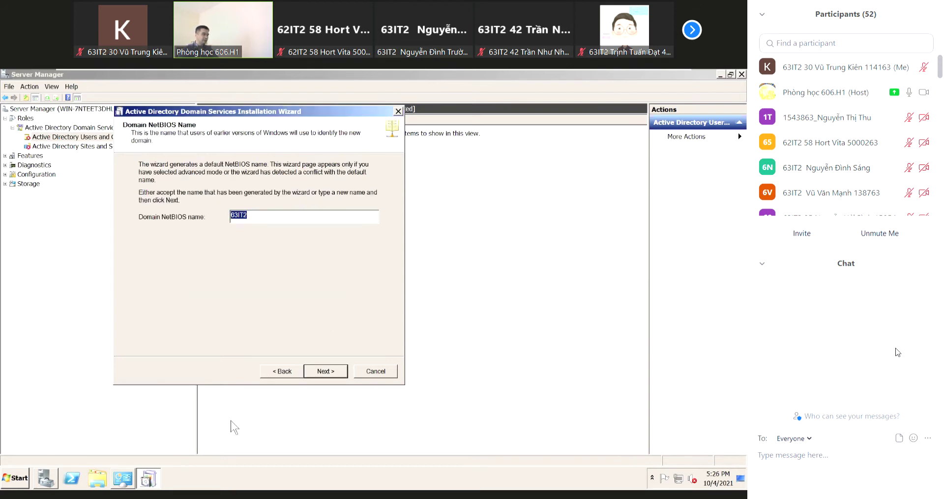
{"action": "key", "text": "super"}
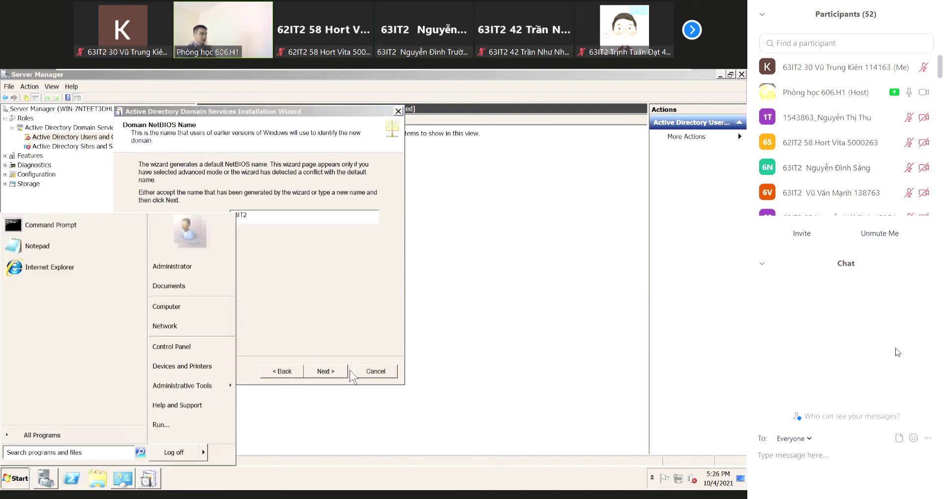
{"action": "mouse_move", "coordinate": [526, 69]}
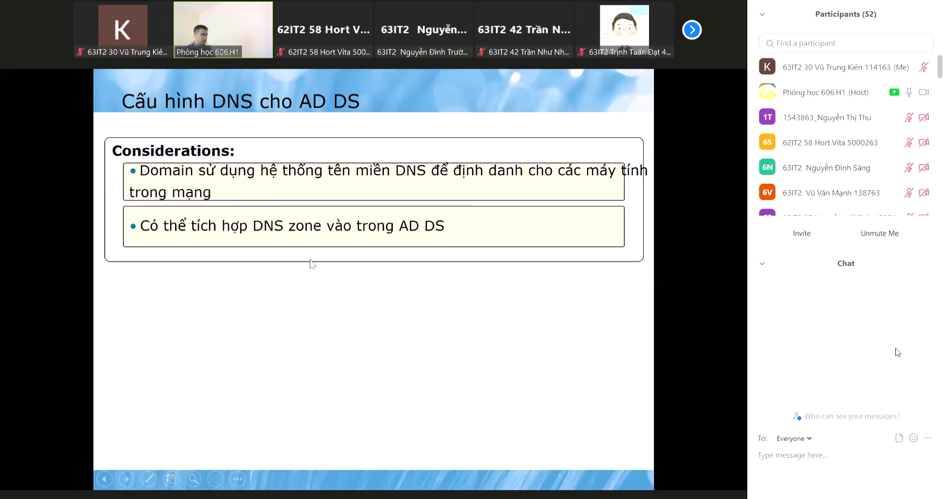
- Return to the full-screen PowerPoint DNS slide on the host
{"action": "key", "text": "super"}
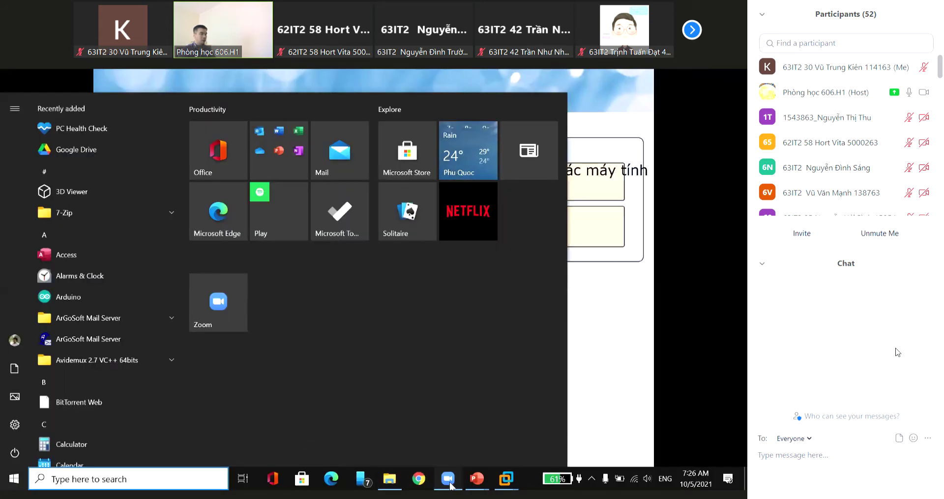
{"action": "left_click", "coordinate": [451, 483]}
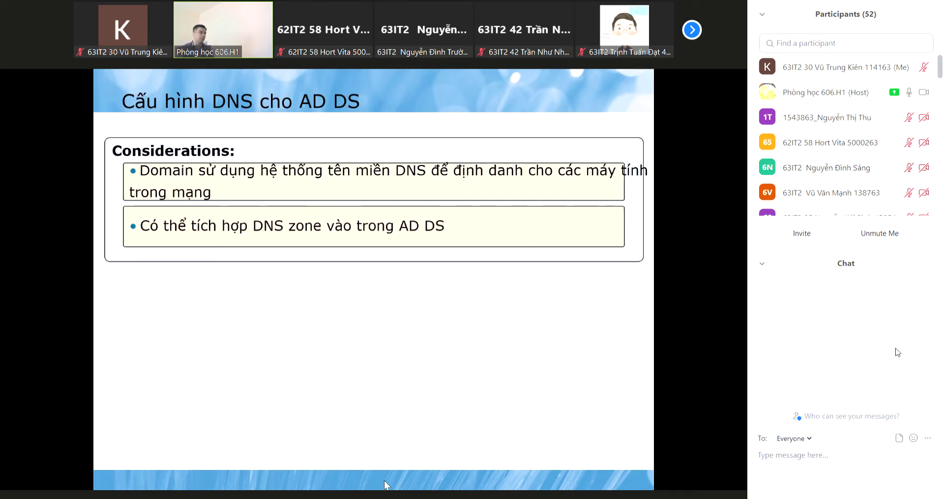
{"action": "mouse_move", "coordinate": [386, 484]}
{"action": "key", "text": "super"}
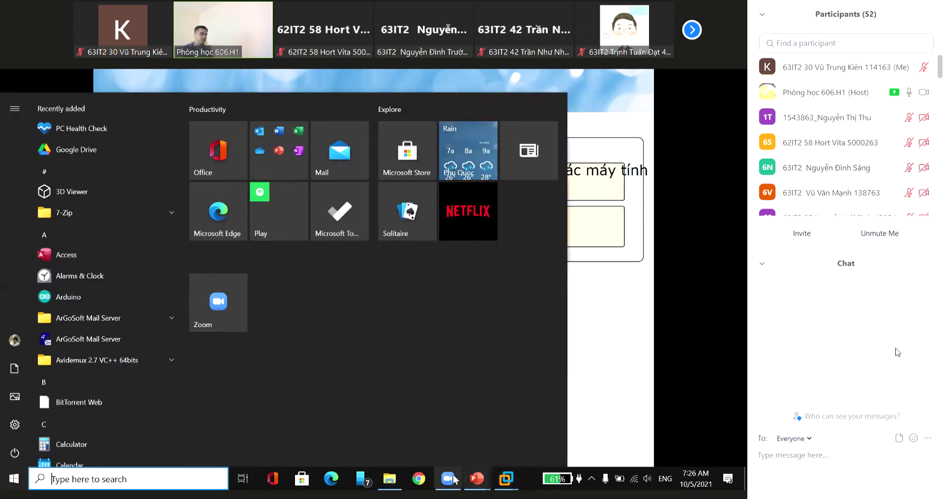
{"action": "left_click", "coordinate": [453, 475]}
{"action": "mouse_move", "coordinate": [481, 473]}
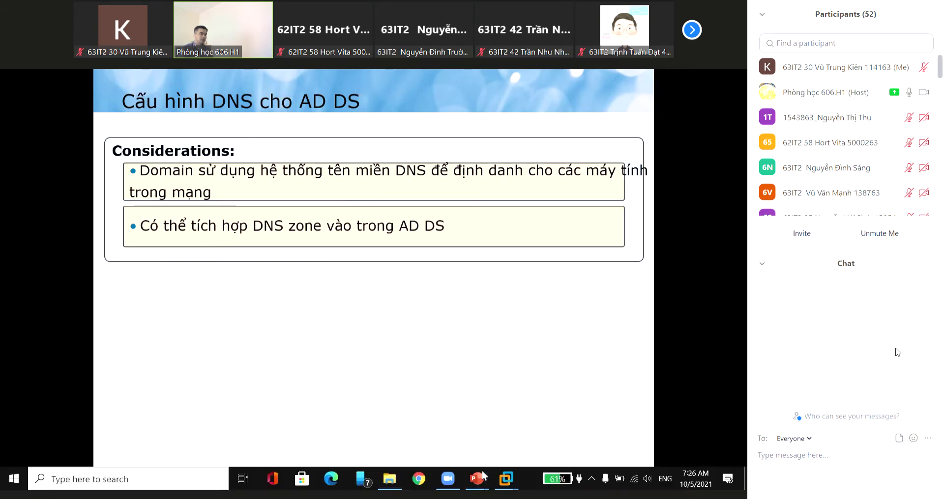
{"action": "key", "text": "super"}
{"action": "mouse_move", "coordinate": [505, 484]}
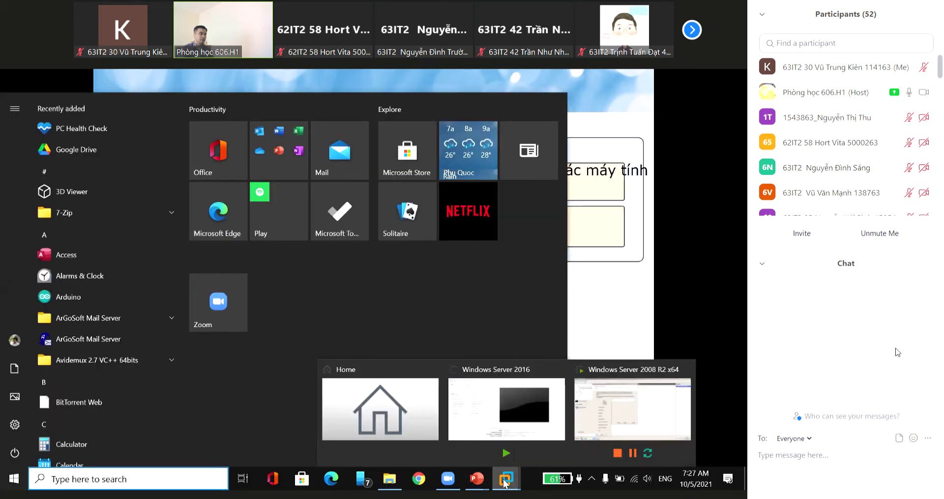
{"action": "left_click", "coordinate": [454, 480]}
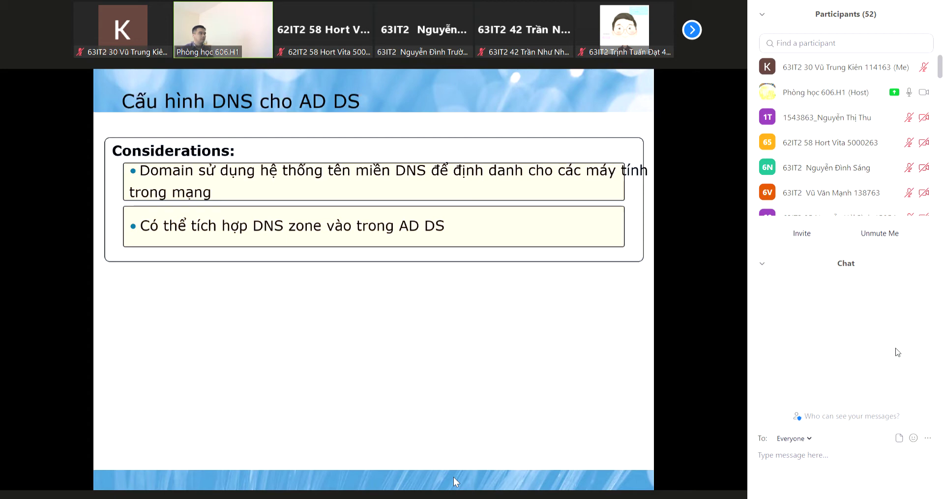
- Bring the Windows Server 2008 R2 x64 VM back to the front from the host taskbar
{"action": "mouse_move", "coordinate": [454, 479]}
{"action": "key", "text": "super"}
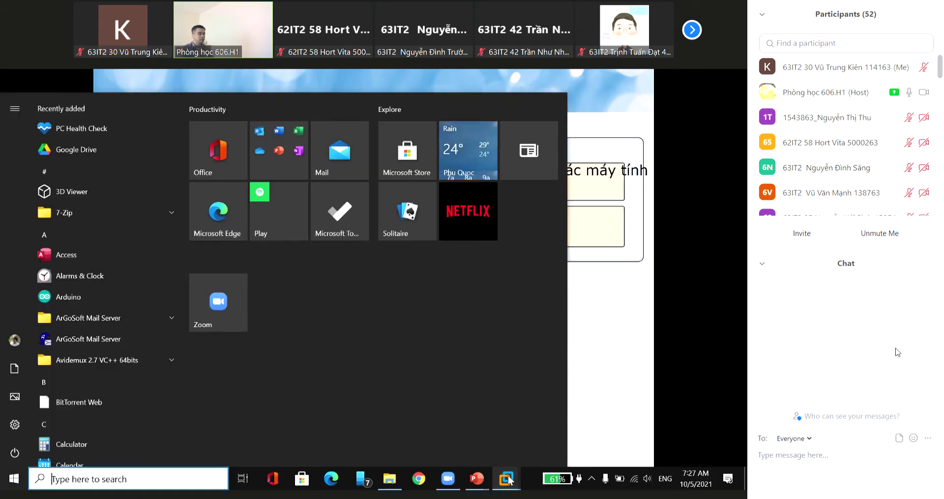
{"action": "mouse_move", "coordinate": [508, 480]}
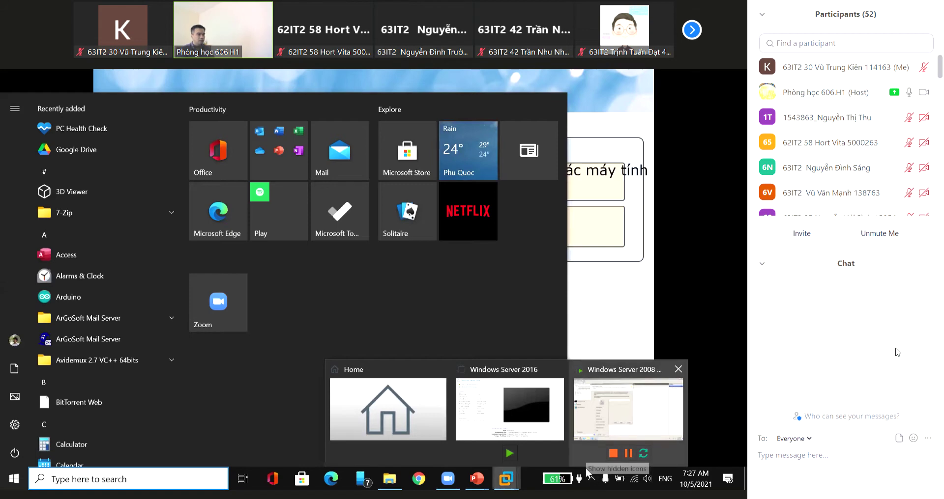
{"action": "left_click", "coordinate": [611, 432]}
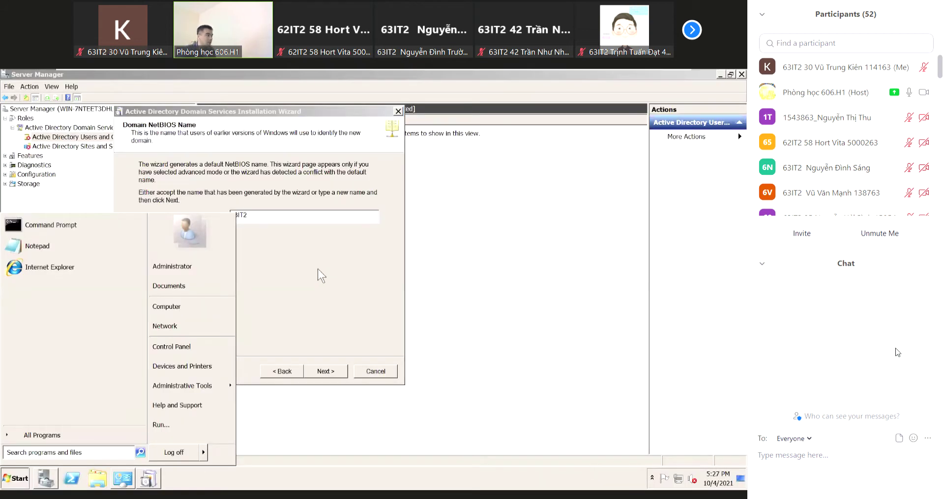
- Accept the proposed NetBIOS name 63IT2
{"action": "left_click", "coordinate": [279, 270]}
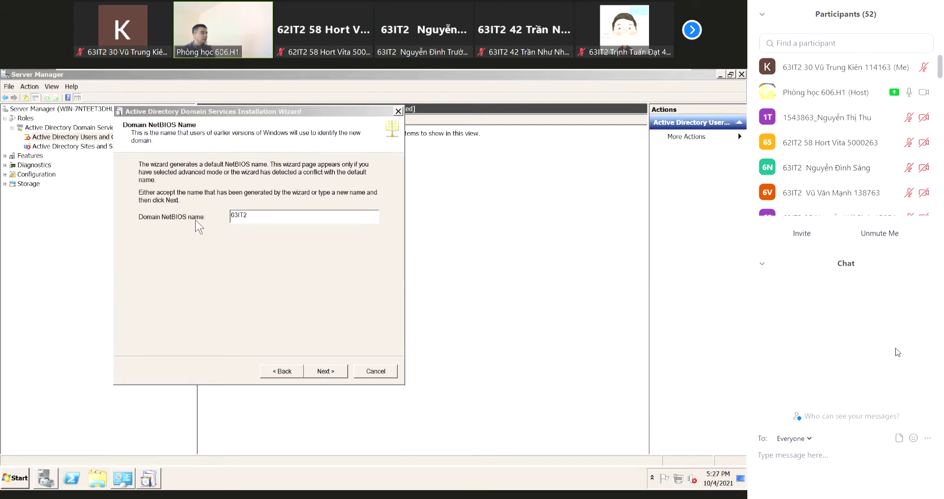
{"action": "double_click", "coordinate": [236, 216]}
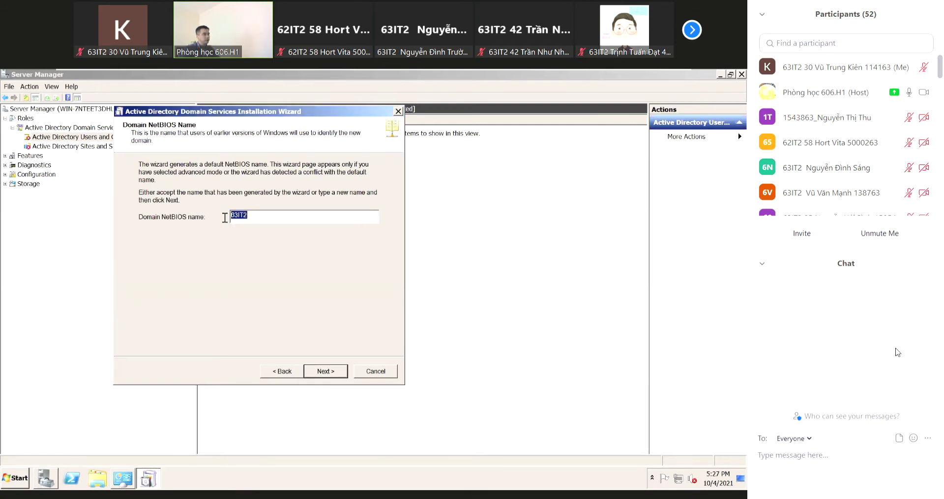
{"action": "left_click", "coordinate": [327, 372]}
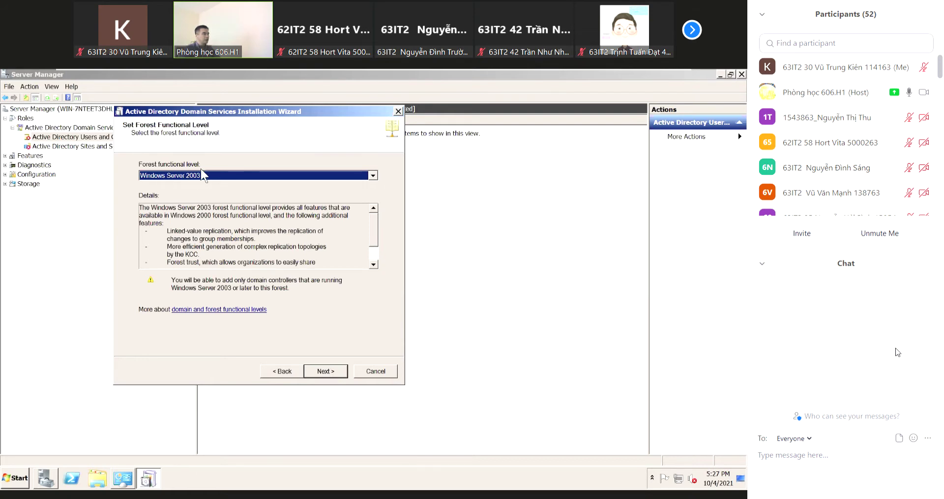
- Set the forest functional level to Windows Server 2008 R2
{"action": "left_click", "coordinate": [219, 177]}
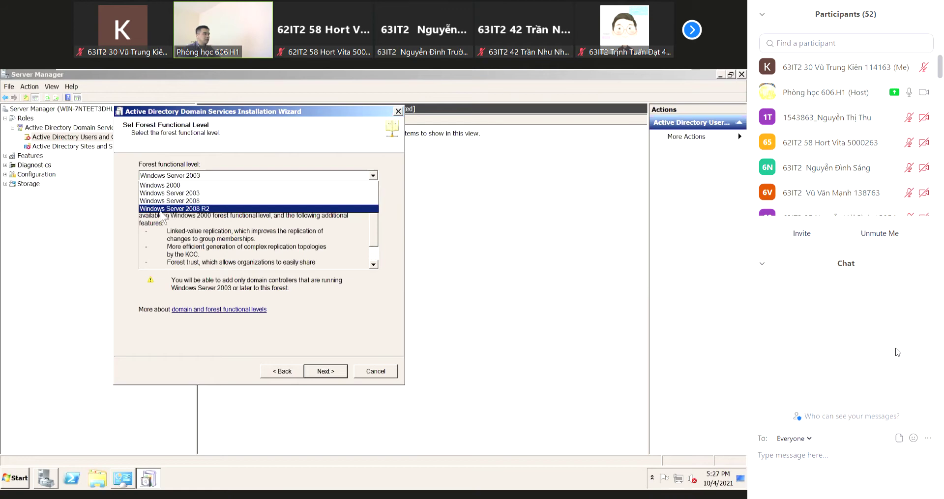
{"action": "left_click", "coordinate": [163, 209]}
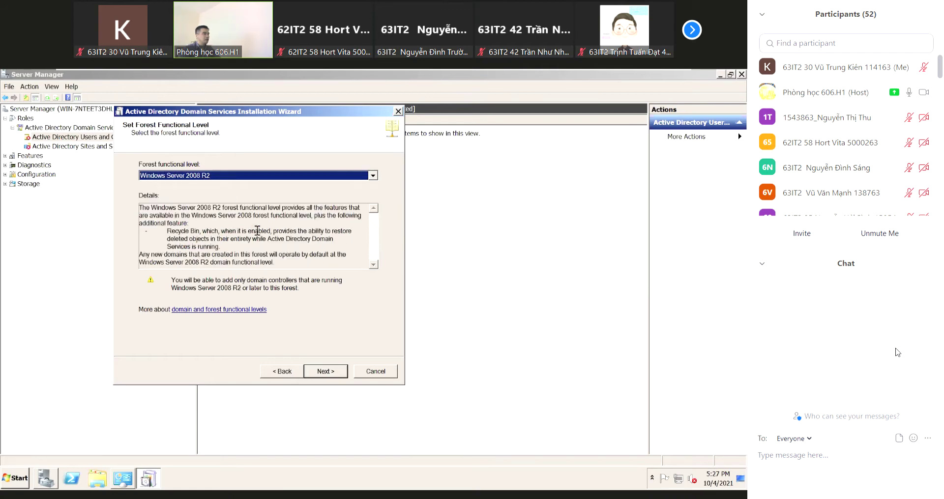
{"action": "left_click", "coordinate": [322, 373]}
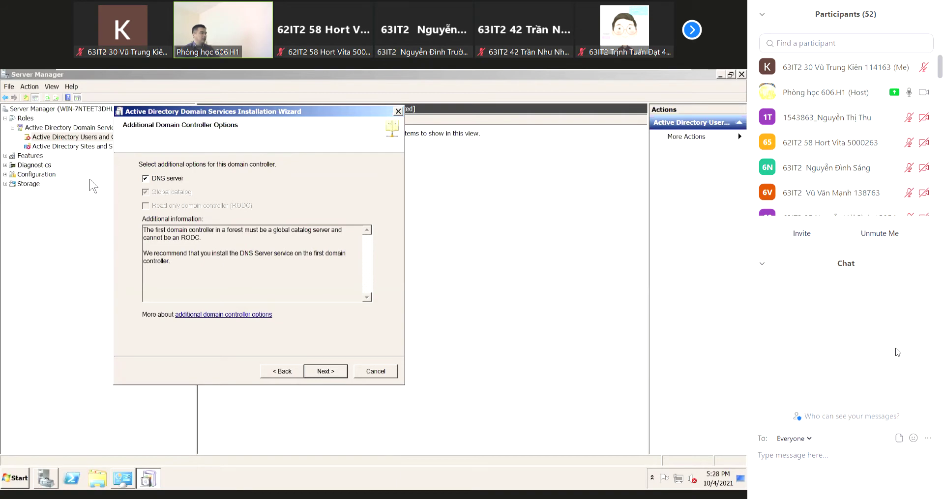
- Answer the dynamic-IP warning with 'No, I will assign static IP addresses'
{"action": "left_click", "coordinate": [326, 372]}
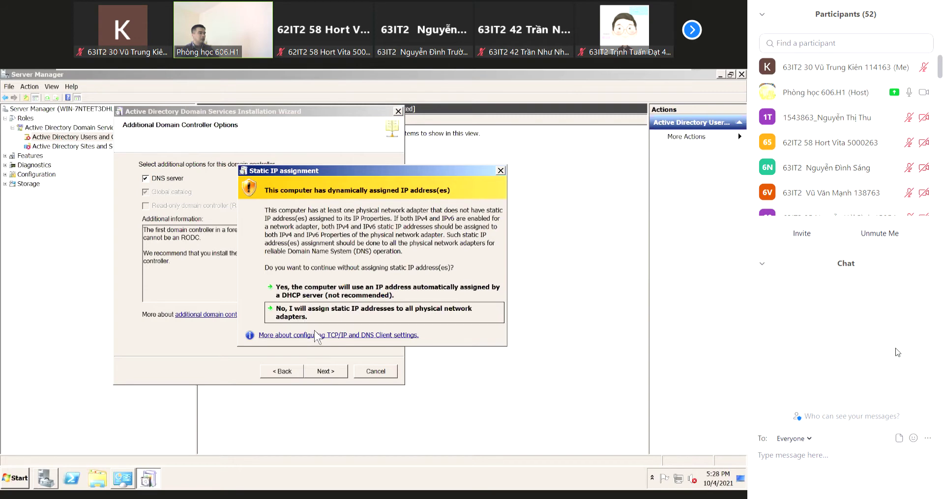
{"action": "left_click", "coordinate": [302, 294]}
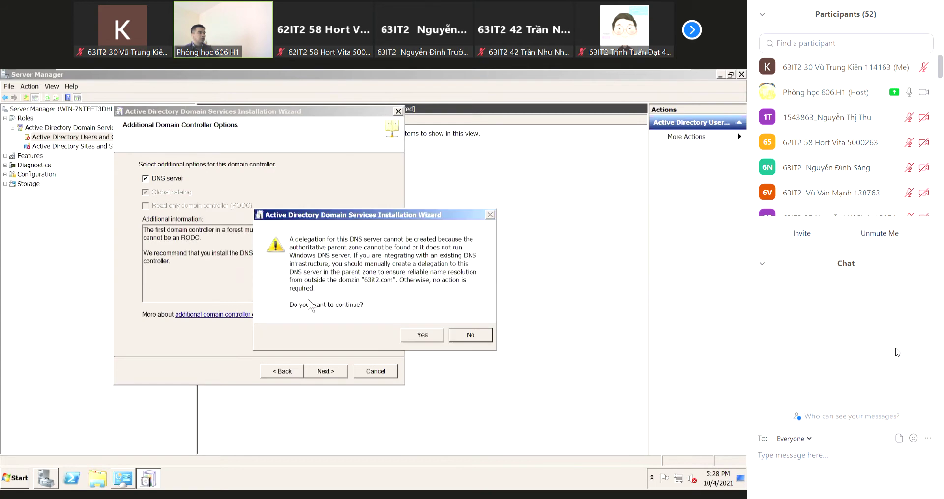
{"action": "left_click", "coordinate": [471, 335]}
{"action": "left_click", "coordinate": [325, 372]}
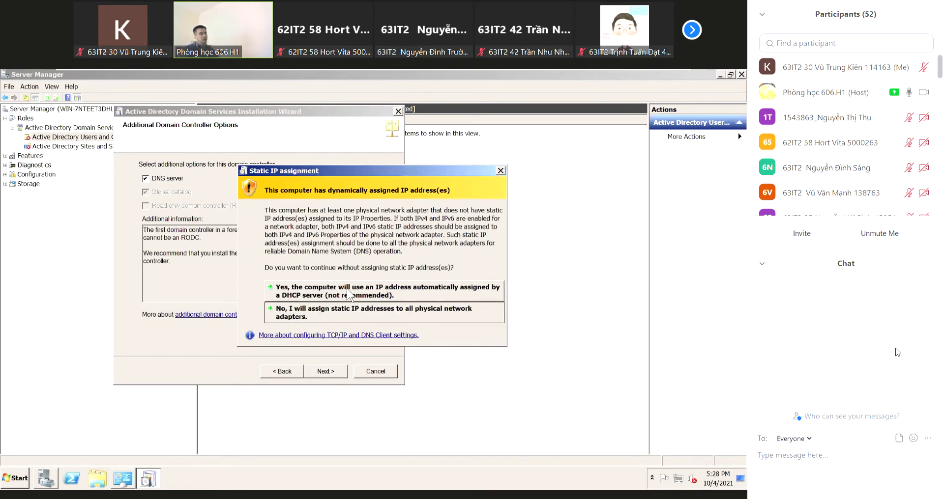
{"action": "left_click", "coordinate": [321, 309]}
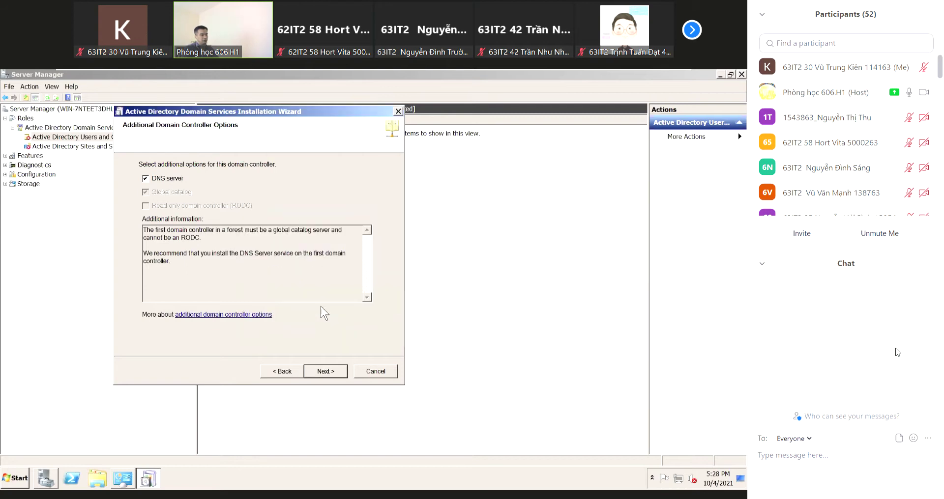
{"action": "left_click", "coordinate": [321, 375]}
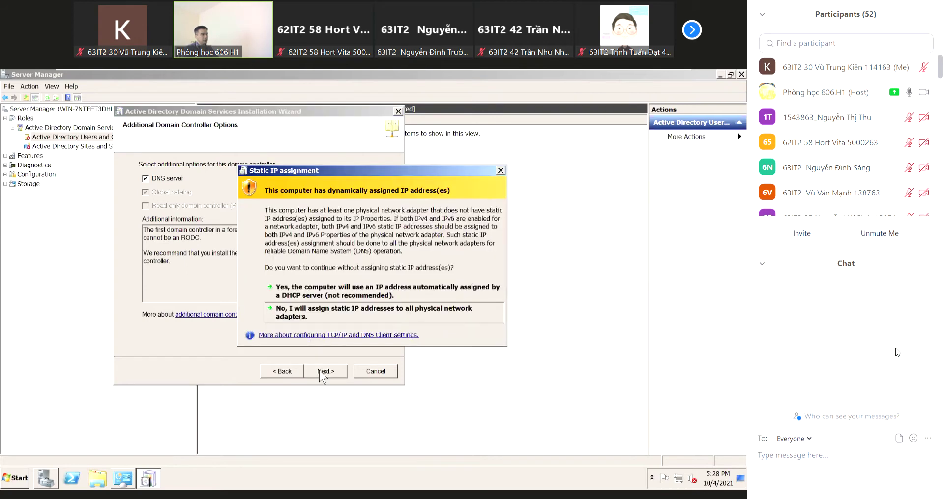
{"action": "left_click", "coordinate": [316, 314]}
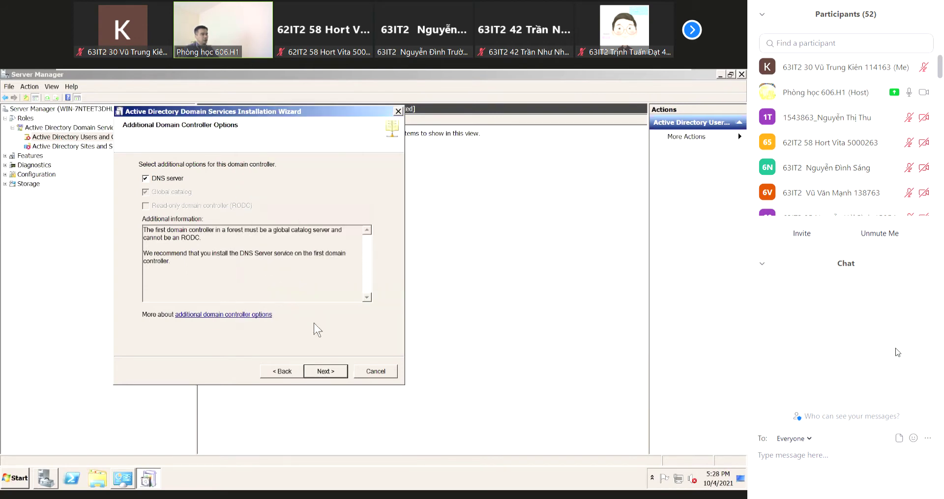
{"action": "right_click", "coordinate": [678, 479]}
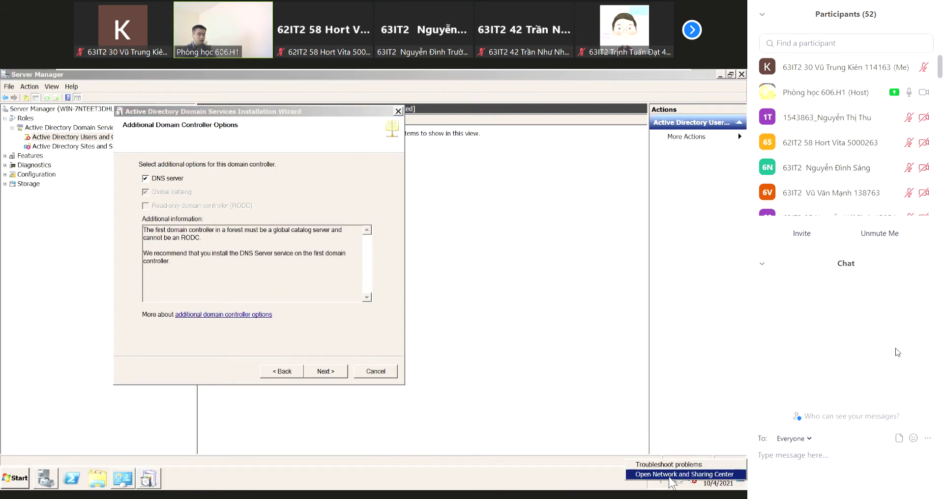
- Find Local Area Connection in Network Connections and view its IPv4 settings without changing them
{"action": "left_click", "coordinate": [670, 476]}
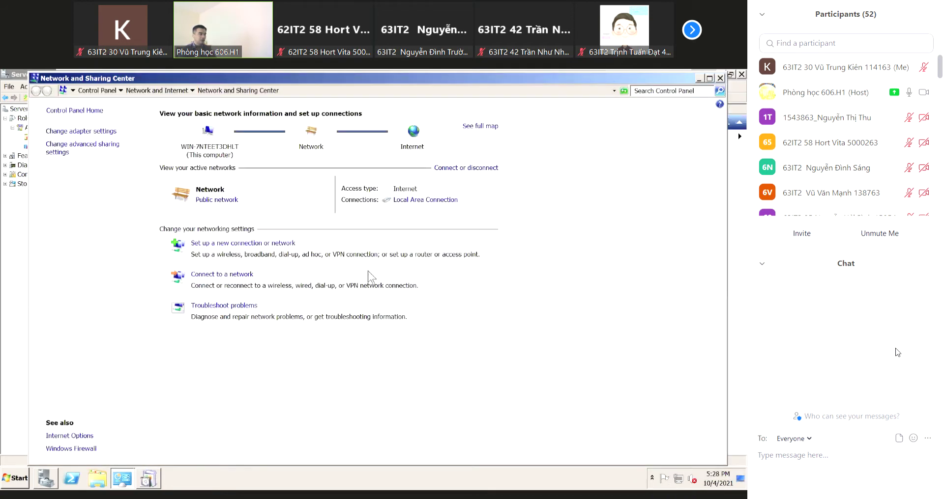
{"action": "left_click", "coordinate": [209, 245]}
{"action": "left_click", "coordinate": [69, 132]}
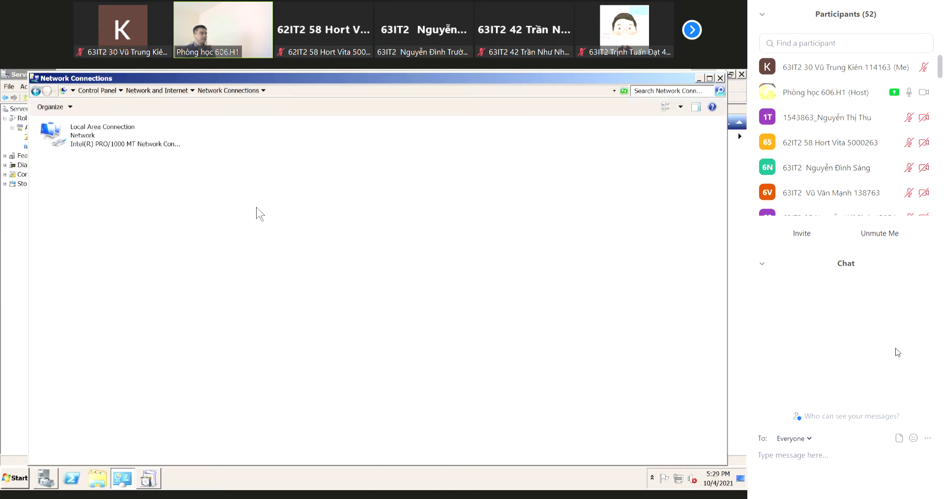
{"action": "left_click", "coordinate": [99, 135]}
{"action": "right_click", "coordinate": [101, 136]}
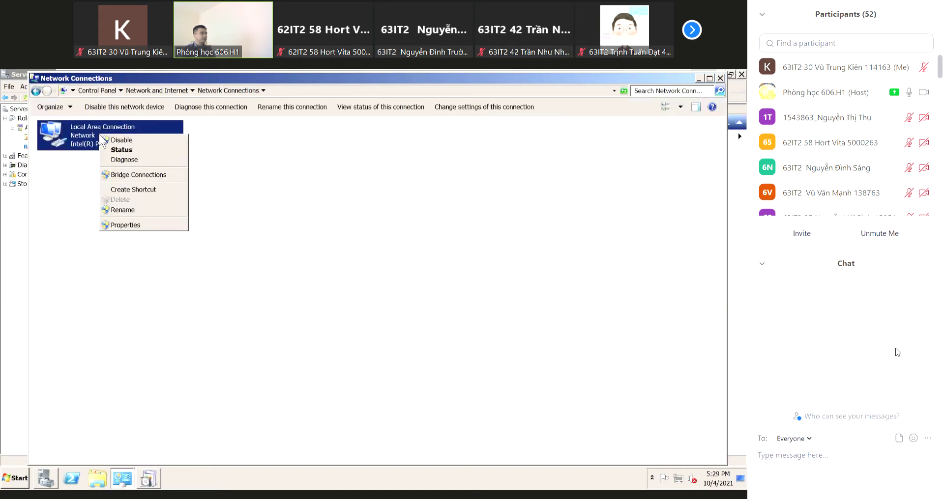
{"action": "left_click", "coordinate": [129, 225]}
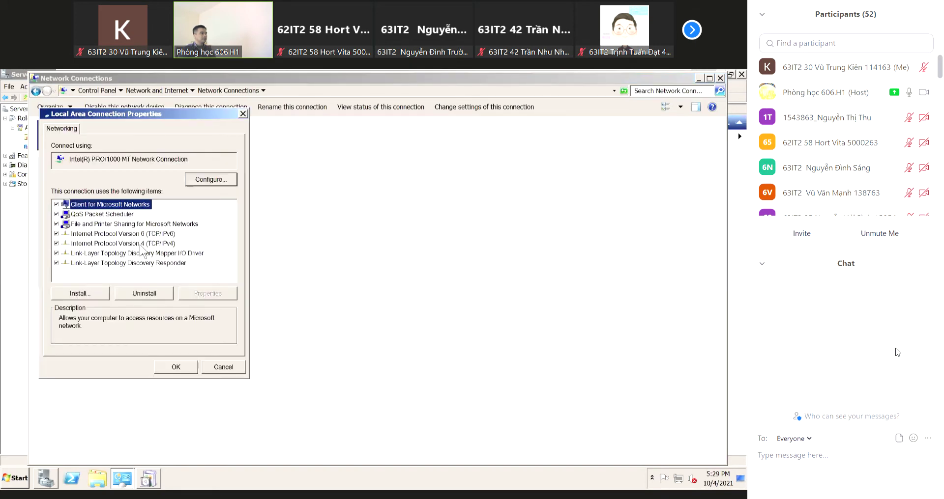
{"action": "left_click", "coordinate": [140, 244]}
{"action": "left_click", "coordinate": [205, 295]}
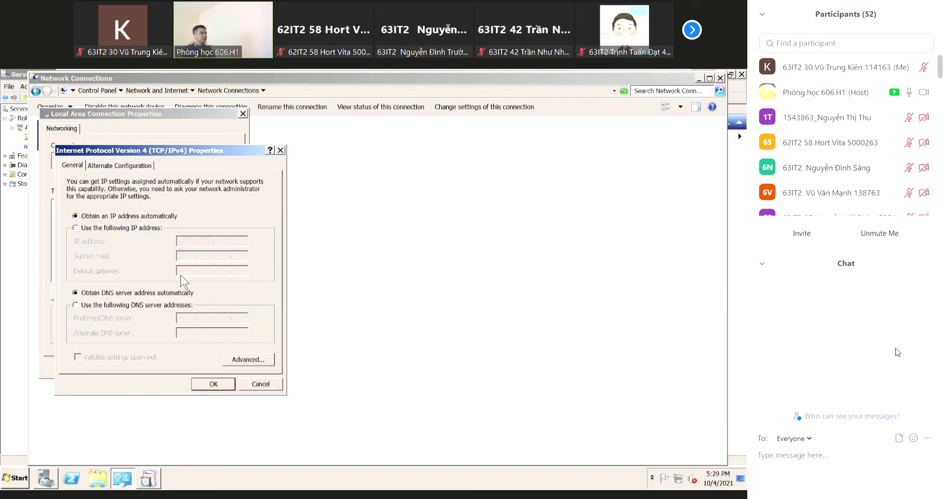
{"action": "key", "text": "Escape"}
{"action": "key", "text": "Escape"}
- Read the connection's details (192.168.31.79, gateway 192.168.31.1) and reopen its properties at IPv4
{"action": "right_click", "coordinate": [74, 133]}
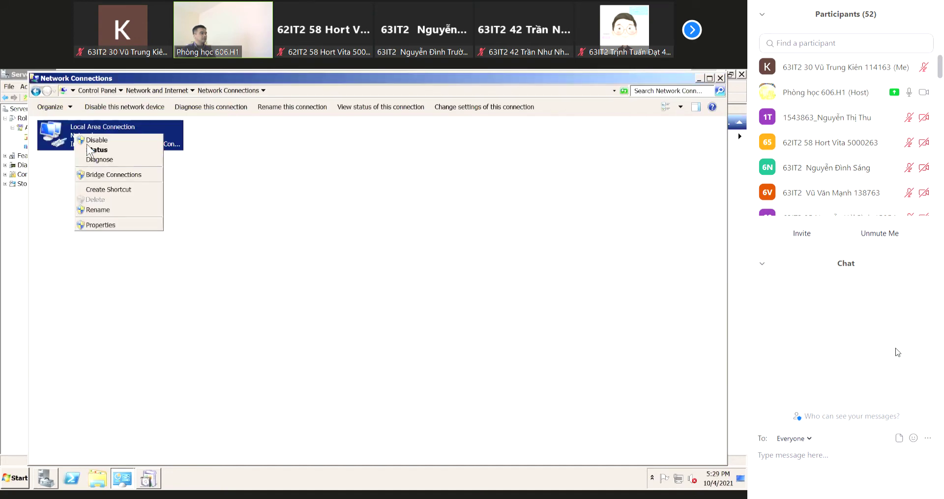
{"action": "left_click", "coordinate": [89, 149]}
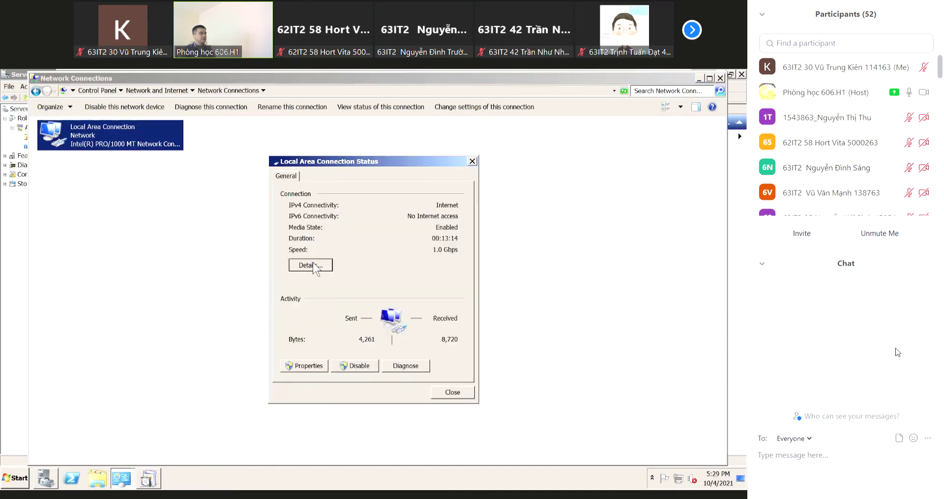
{"action": "left_click", "coordinate": [312, 265]}
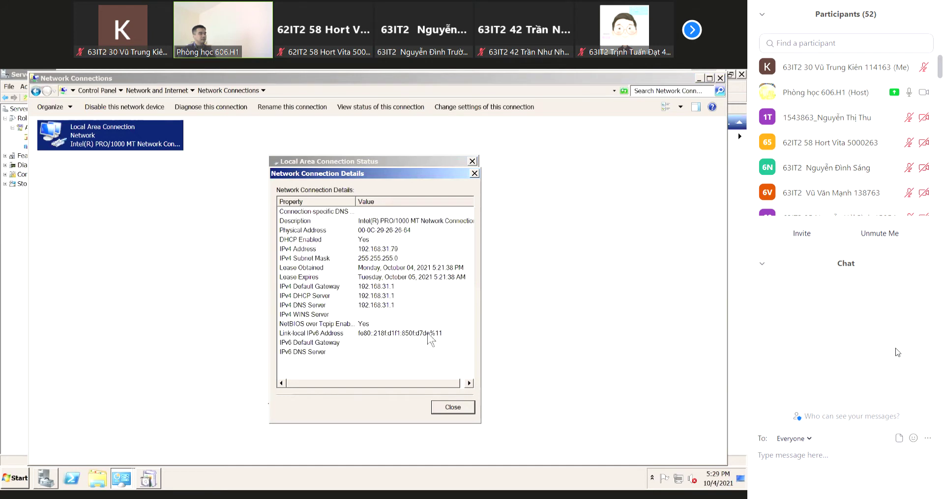
{"action": "left_click", "coordinate": [449, 405]}
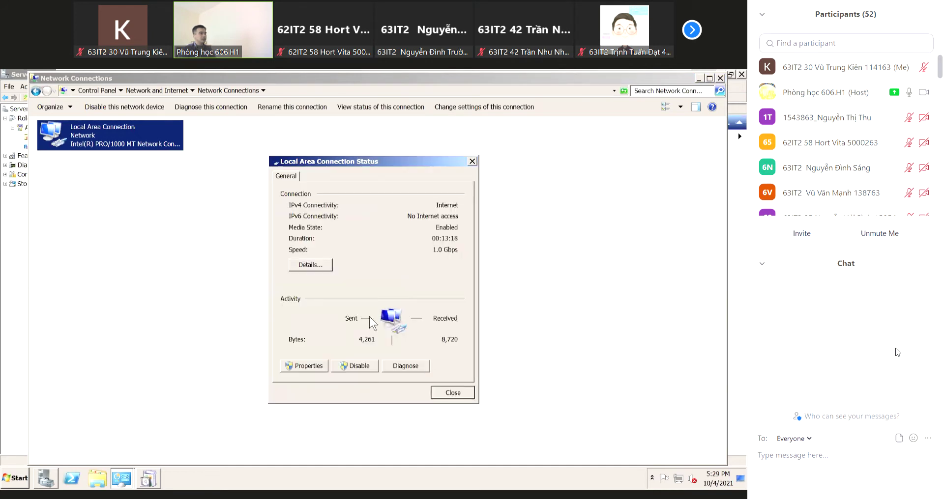
{"action": "key", "text": "Escape"}
{"action": "right_click", "coordinate": [146, 148]}
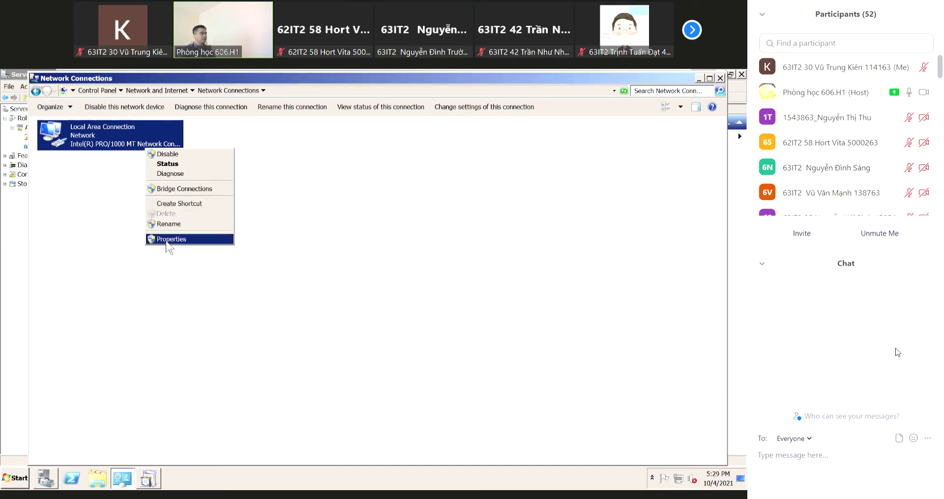
{"action": "left_click", "coordinate": [167, 239]}
{"action": "left_click", "coordinate": [130, 243]}
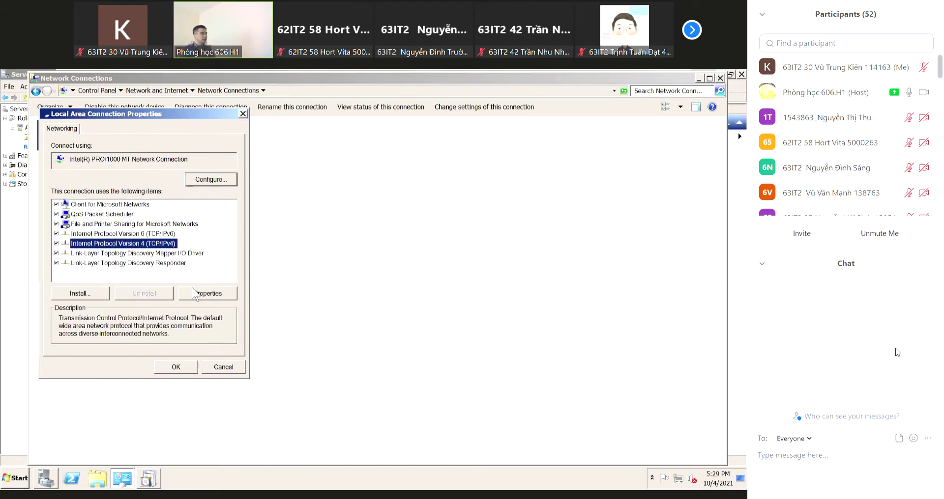
- Set static IPv4 192.168.31.79, mask 255.255.255.0, gateway 192.168.31.1 and close the adapter properties
{"action": "left_click", "coordinate": [192, 290]}
{"action": "left_click", "coordinate": [100, 229]}
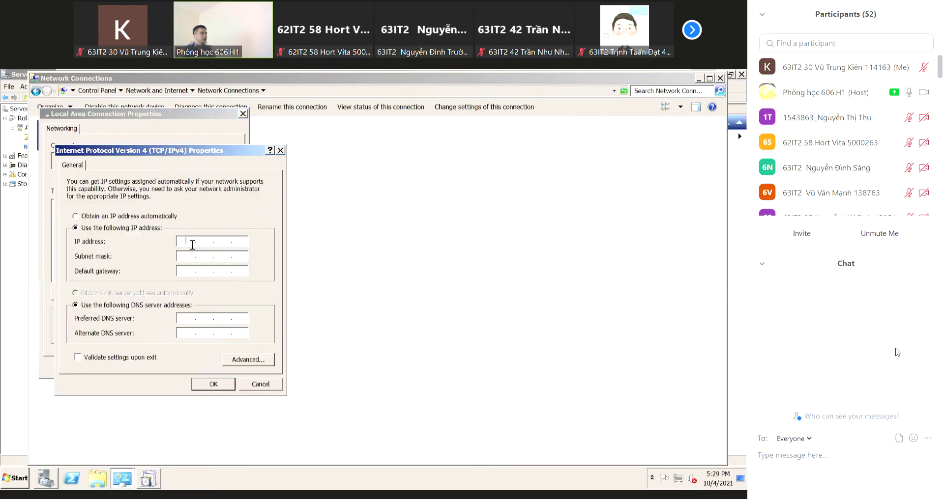
{"action": "type", "text": "192 . 1"}
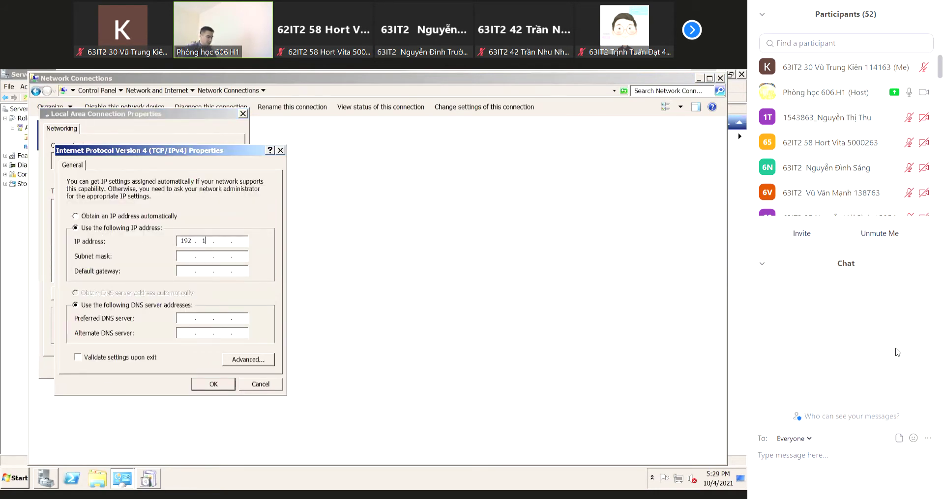
{"action": "type", "text": "68 . 31 . 79"}
{"action": "key", "text": "Tab"}
{"action": "key", "text": "Tab"}
{"action": "type", "text": "19"}
{"action": "type", "text": "68"}
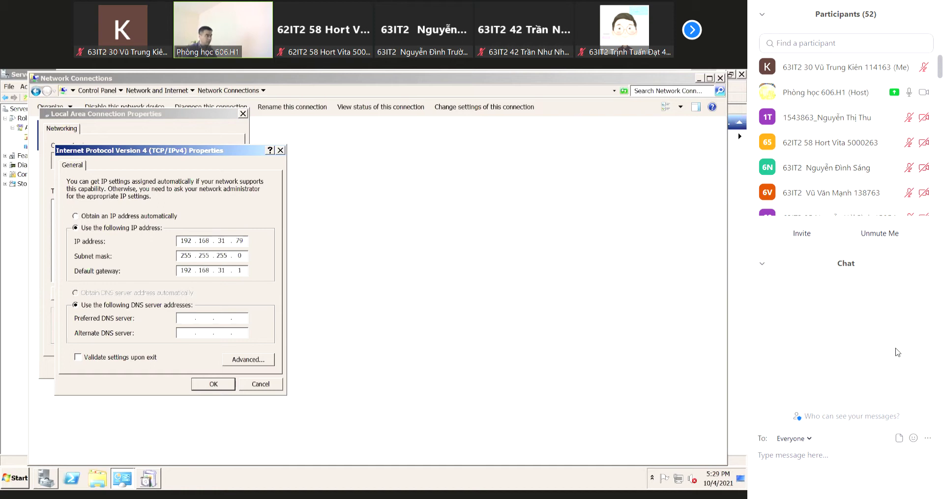
{"action": "key", "text": "Tab"}
{"action": "left_click", "coordinate": [182, 318]}
{"action": "left_click", "coordinate": [214, 384]}
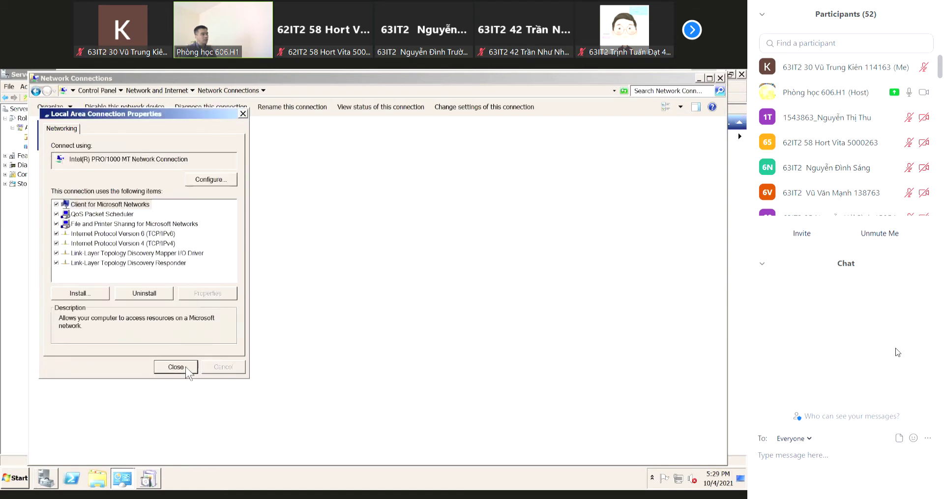
{"action": "left_click", "coordinate": [176, 367]}
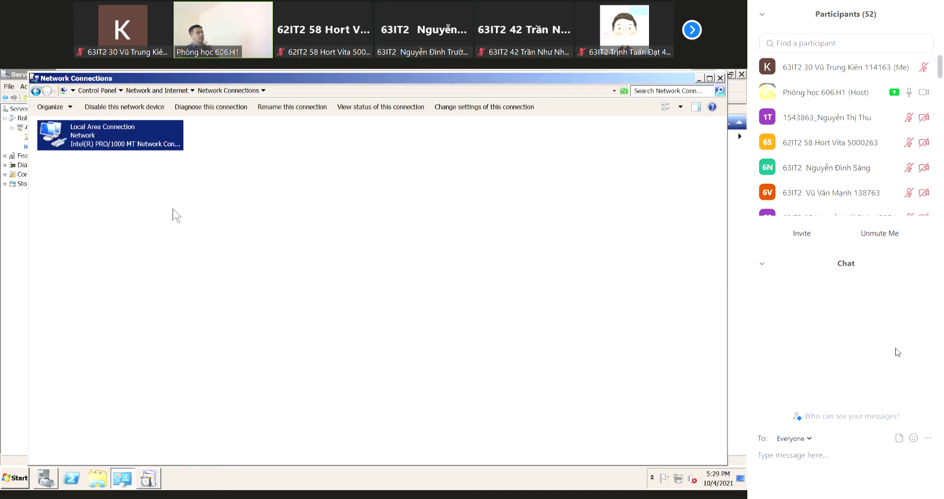
- Keep the DNS server option, accept the delegation warning and keep default database folders
{"action": "left_click", "coordinate": [145, 486]}
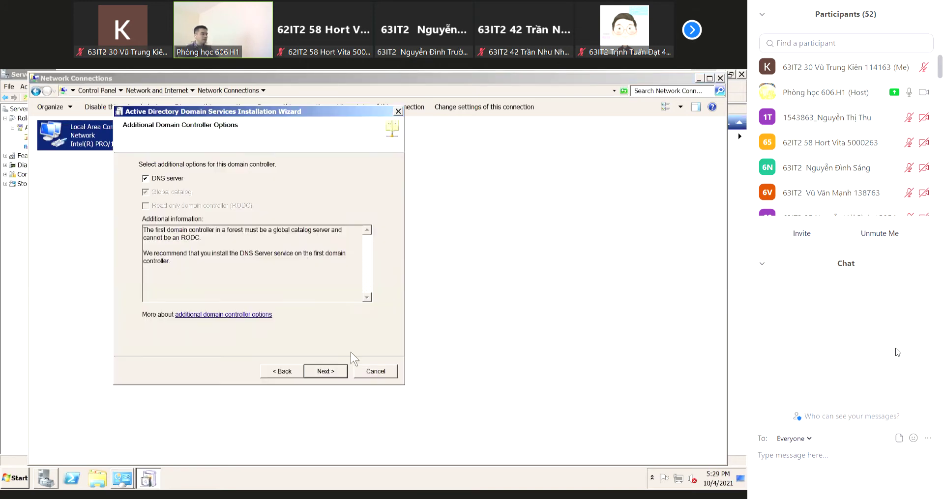
{"action": "left_click", "coordinate": [325, 376]}
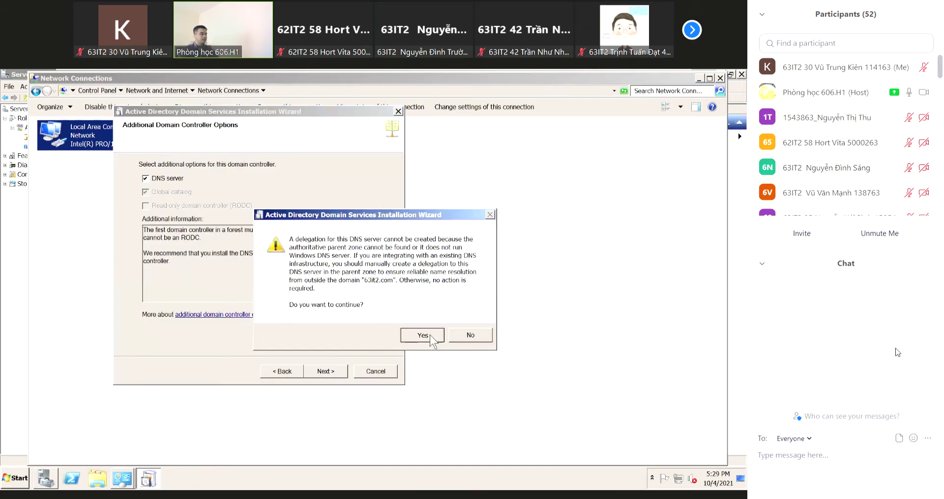
{"action": "left_click", "coordinate": [430, 335]}
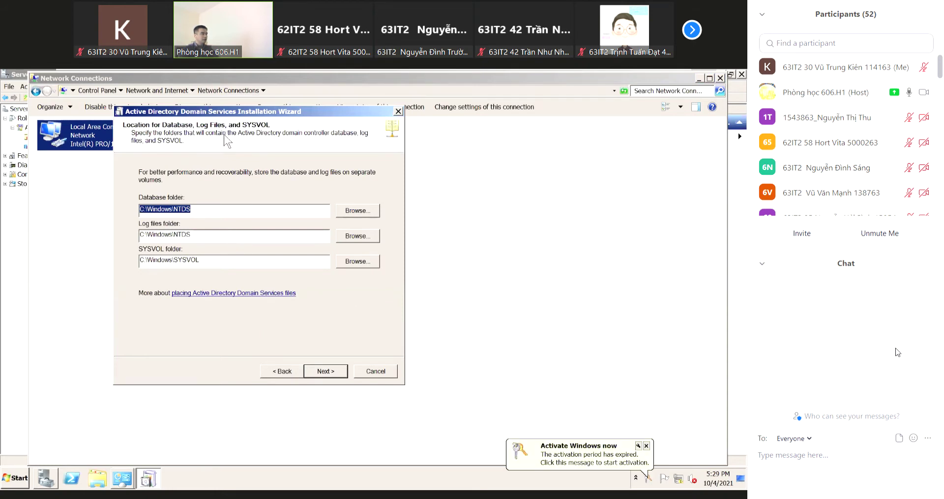
{"action": "left_click", "coordinate": [322, 374]}
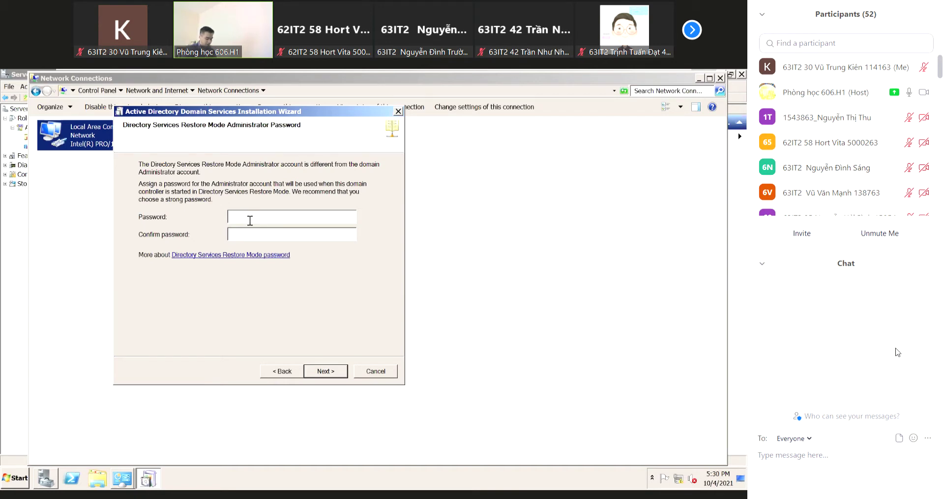
- Enter and confirm the Directory Services Restore Mode password, then start the installation
{"action": "type", "text": "*********"}
{"action": "key", "text": "Tab"}
{"action": "type", "text": "*********"}
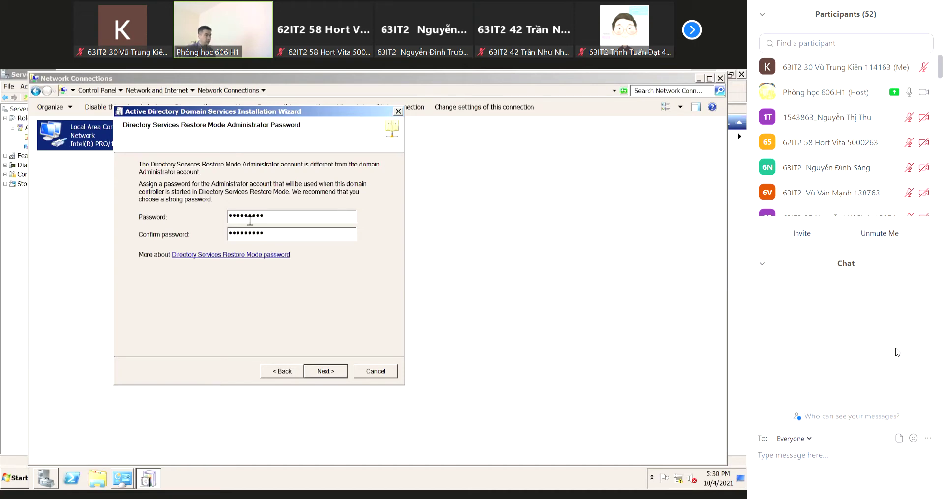
{"action": "key", "text": "Return"}
{"action": "left_click", "coordinate": [326, 372]}
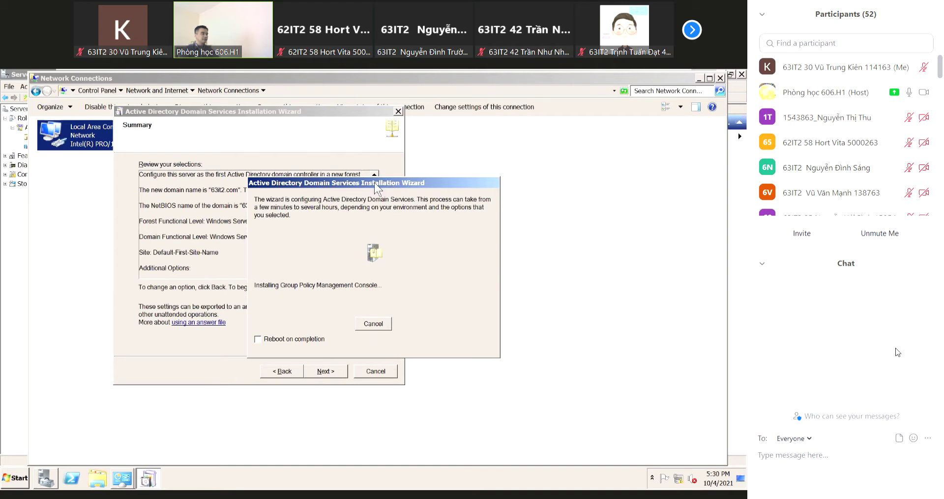
- Move the AD DS progress window aside and refocus the VM while installation completes
{"action": "left_click_drag", "start_coordinate": [405, 186], "coordinate": [570, 206]}
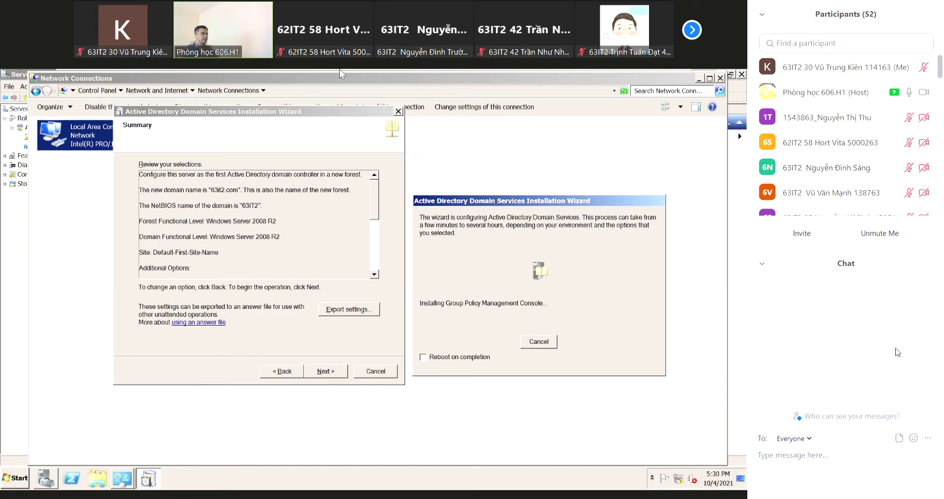
{"action": "mouse_move", "coordinate": [347, 69]}
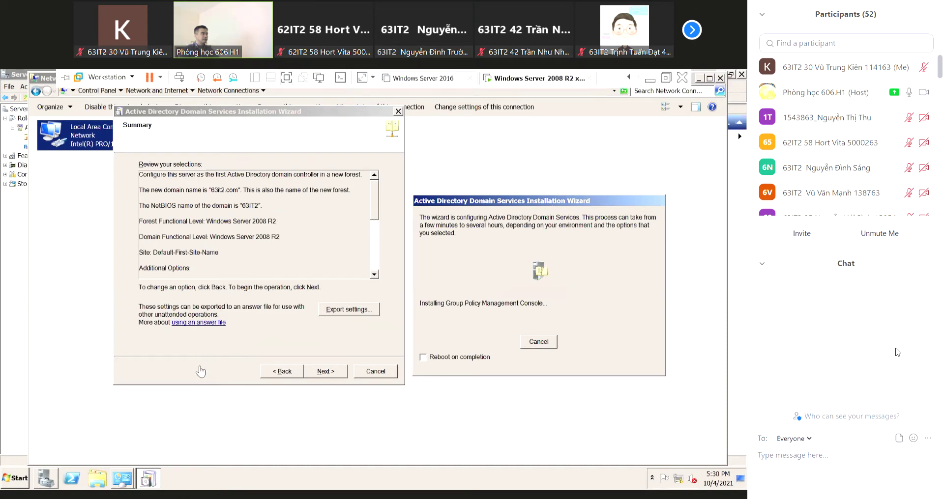
{"action": "key", "text": "super"}
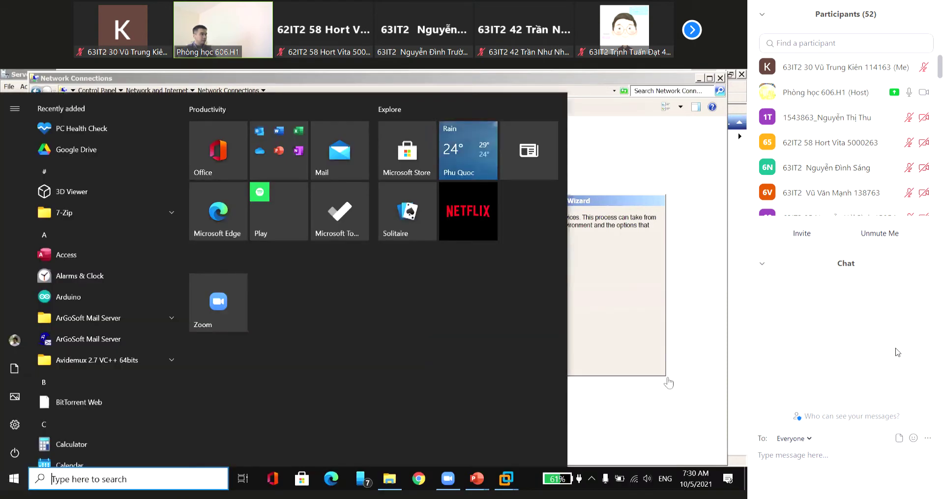
{"action": "left_click", "coordinate": [631, 332]}
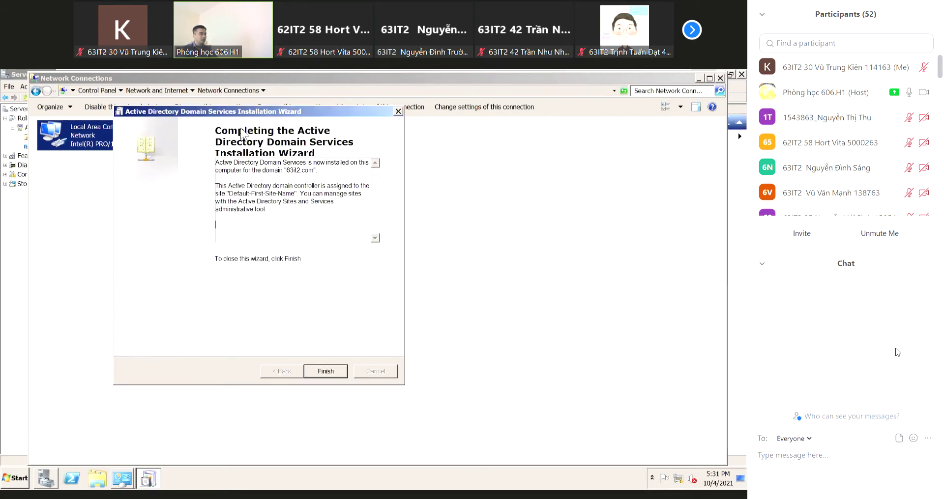
- Click Finish on the completed AD DS wizard and choose Restart Now
{"action": "left_click_drag", "start_coordinate": [235, 113], "coordinate": [281, 129]}
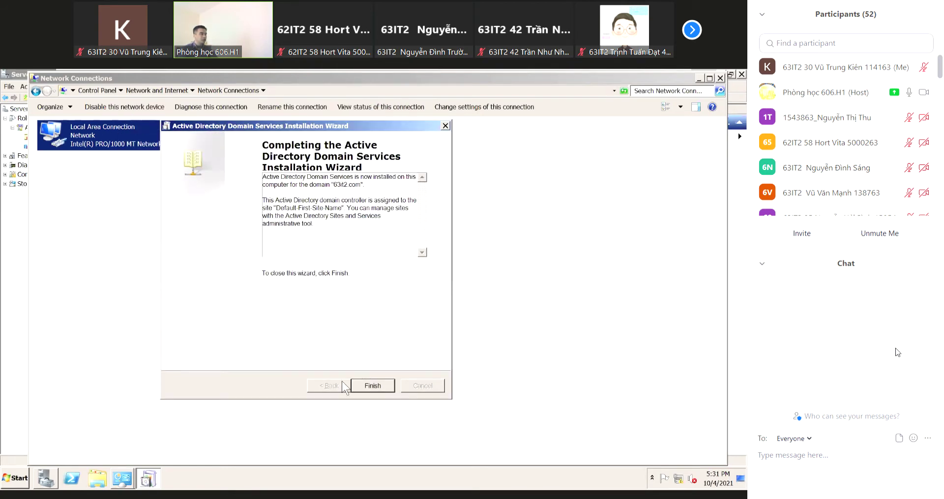
{"action": "left_click", "coordinate": [368, 387]}
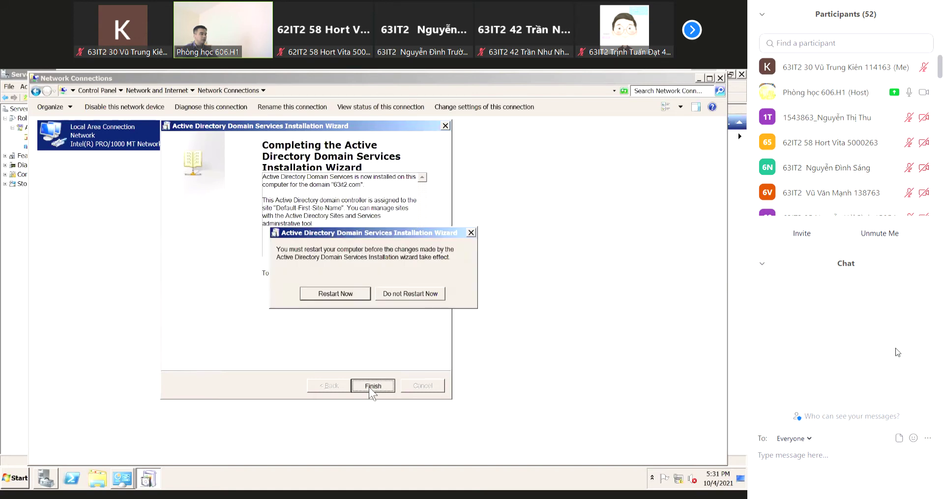
{"action": "left_click", "coordinate": [333, 297]}
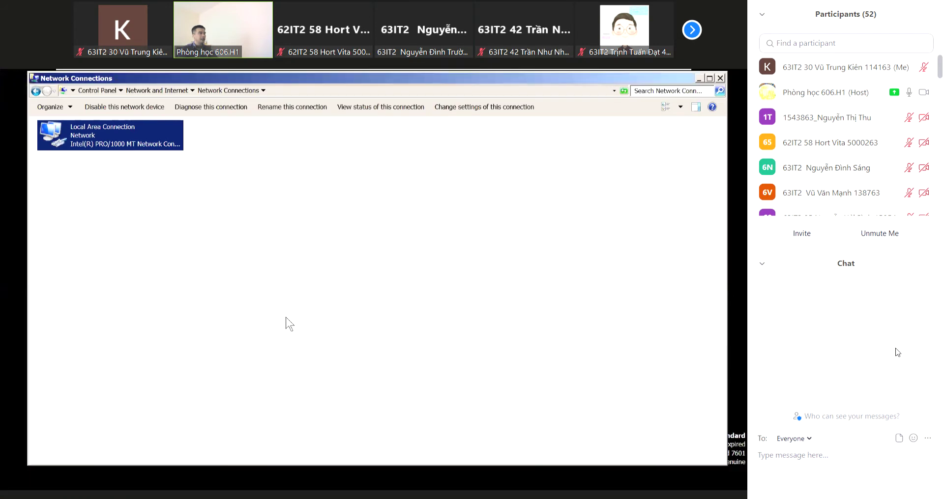
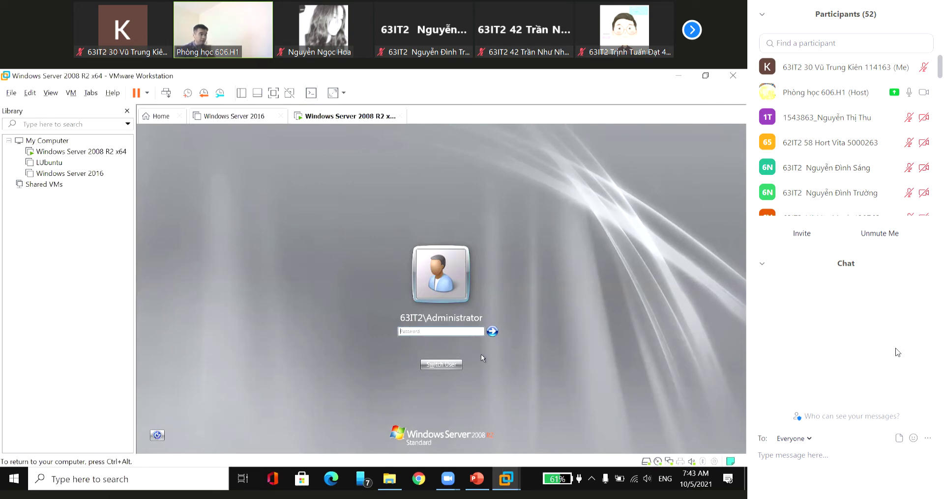
- Log on to the Windows Server 2008 R2 guest as Administrator with the account password
{"action": "left_click", "coordinate": [417, 333]}
{"action": "left_click", "coordinate": [436, 365]}
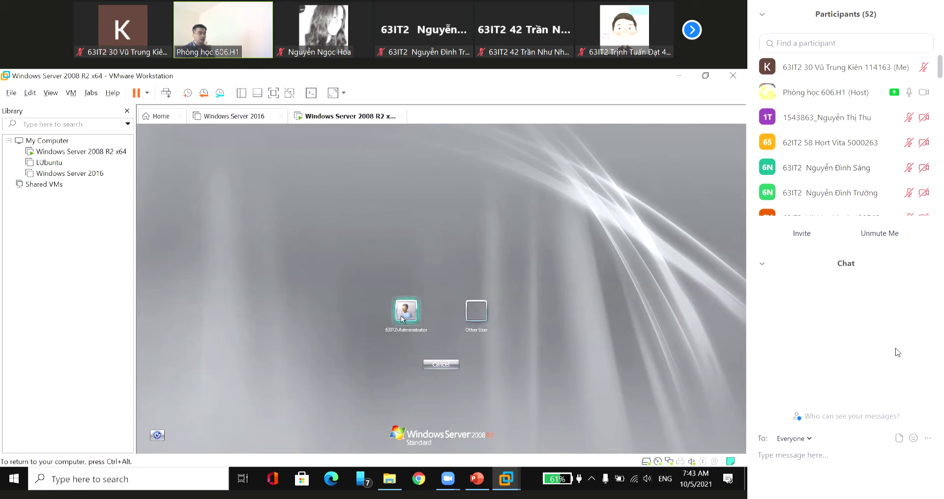
{"action": "left_click", "coordinate": [402, 320]}
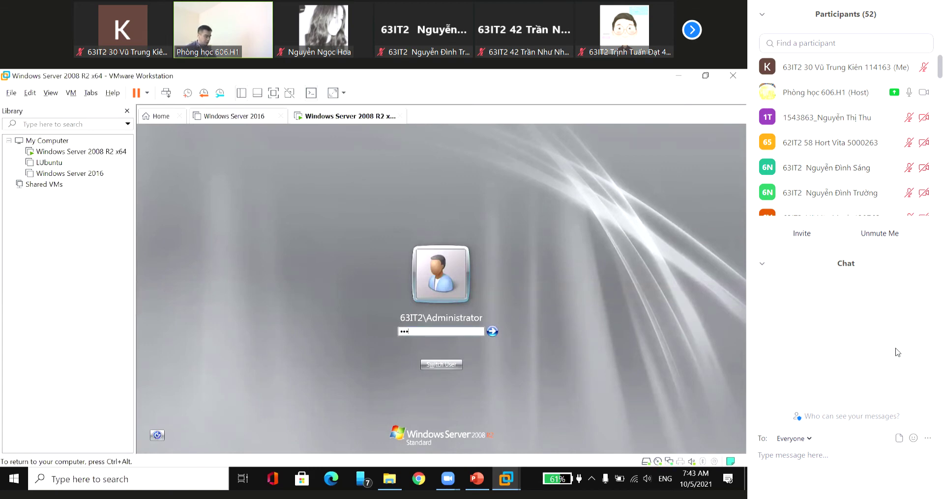
{"action": "type", "text": "•••••••••"}
{"action": "key", "text": "Return"}
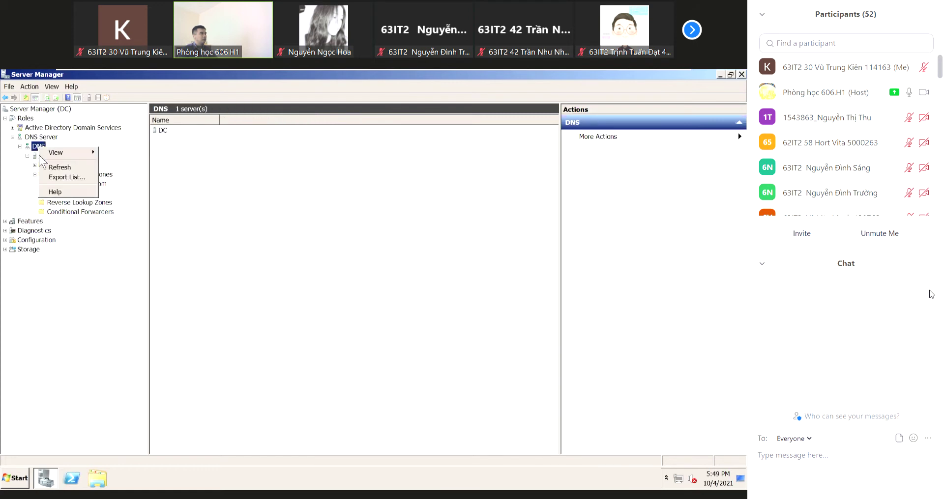
- Start configuring DNS server DC with a forward lookup zone that this server maintains
{"action": "left_click", "coordinate": [45, 158]}
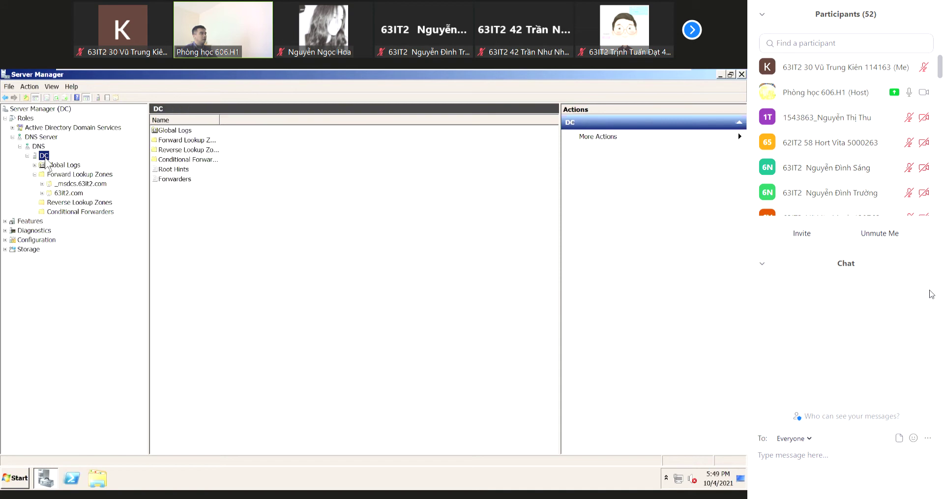
{"action": "right_click", "coordinate": [45, 158]}
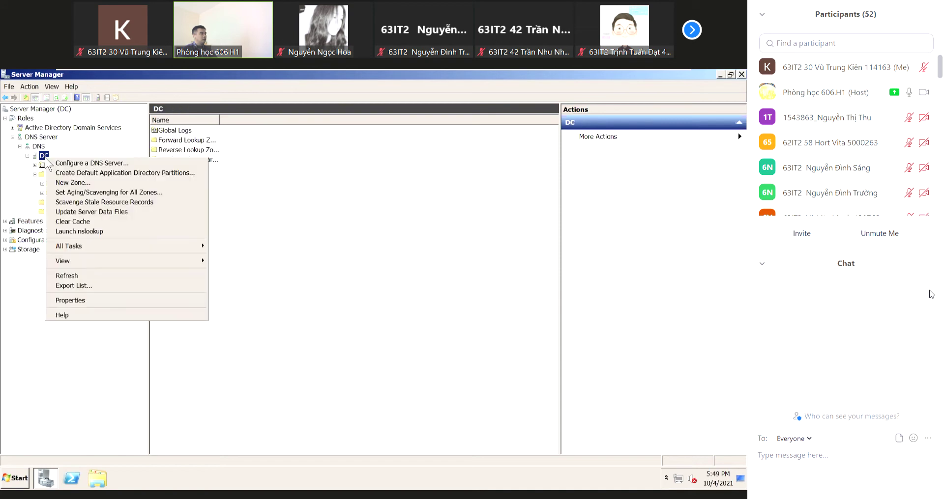
{"action": "left_click", "coordinate": [78, 162]}
{"action": "left_click", "coordinate": [220, 281]}
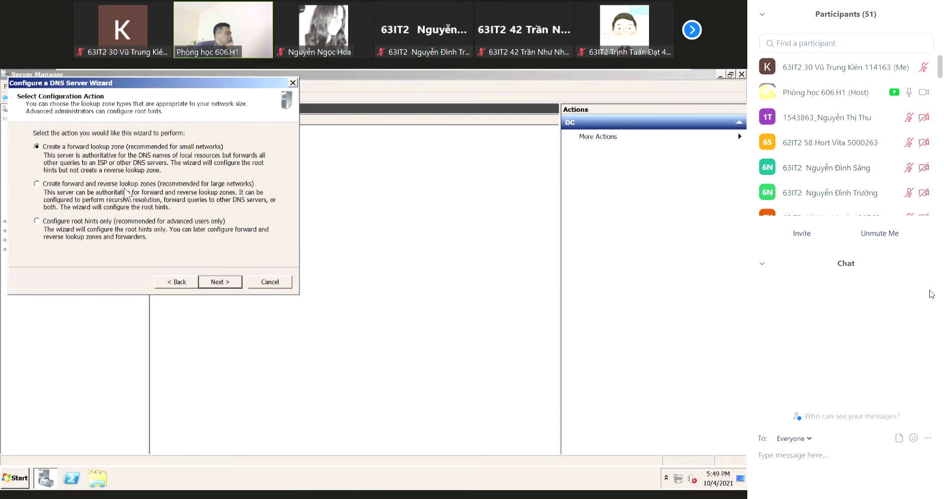
{"action": "left_click", "coordinate": [212, 284]}
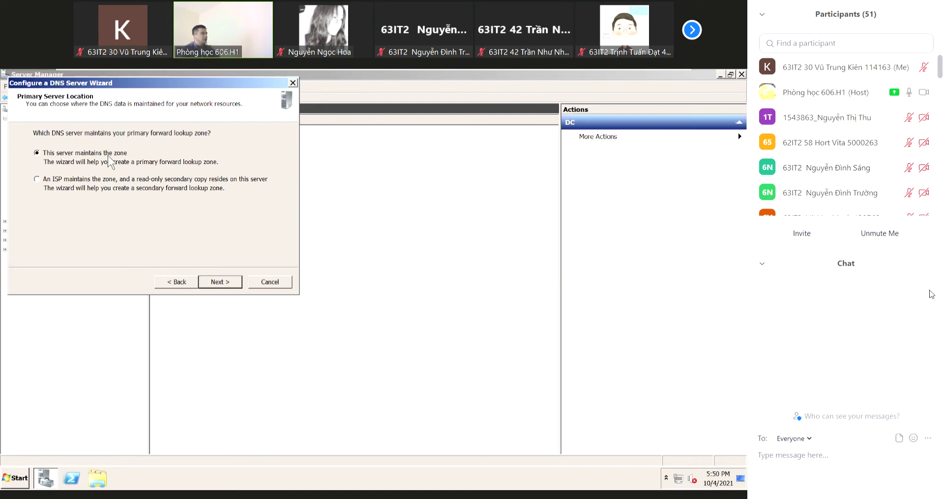
{"action": "left_click", "coordinate": [225, 283]}
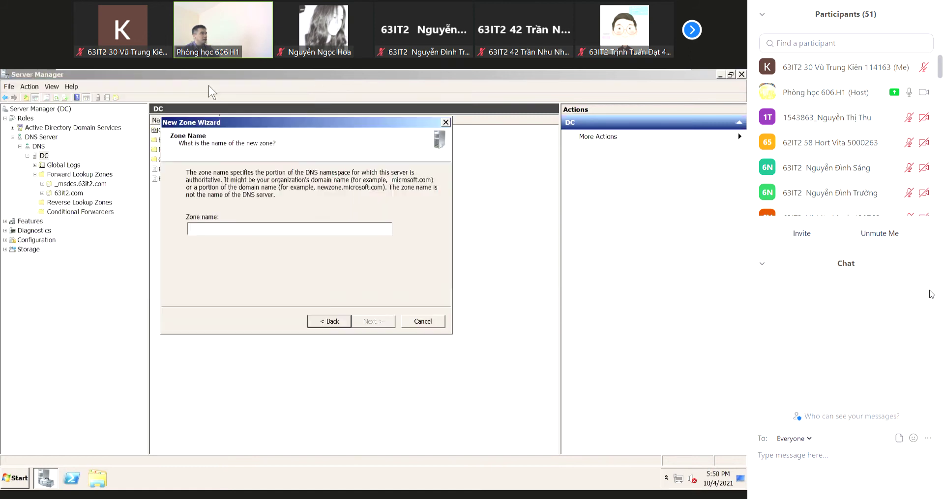
- Name the new forward lookup zone 63it2 and keep only secure dynamic updates allowed
{"action": "left_click_drag", "start_coordinate": [269, 122], "coordinate": [394, 212]}
{"action": "left_click_drag", "start_coordinate": [329, 217], "coordinate": [304, 170]}
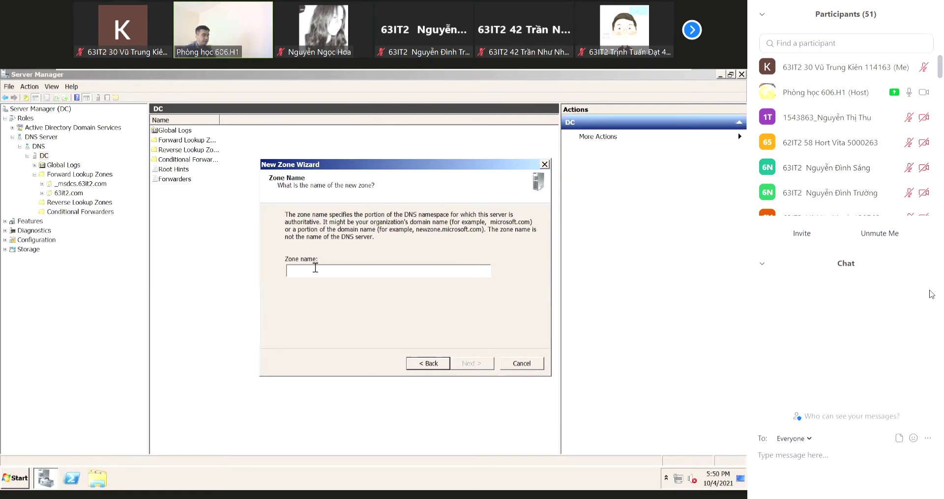
{"action": "type", "text": "63"}
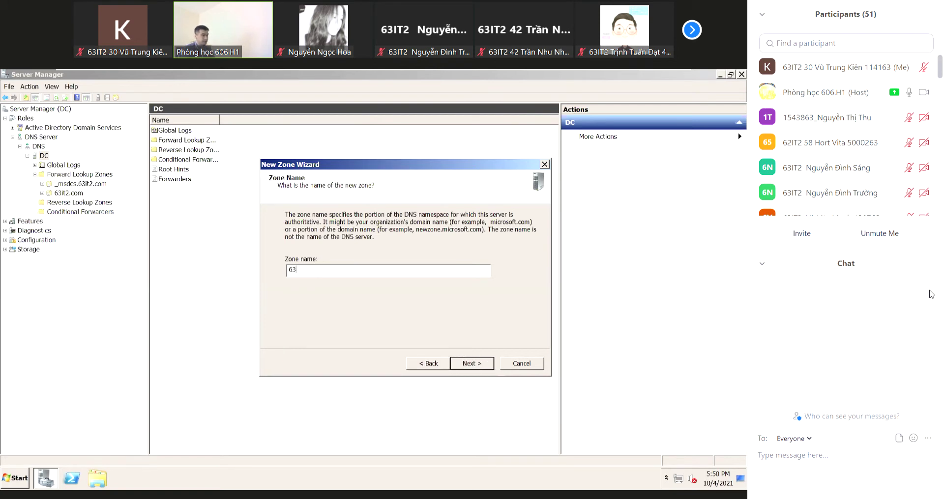
{"action": "type", "text": "it2"}
{"action": "left_click", "coordinate": [472, 364]}
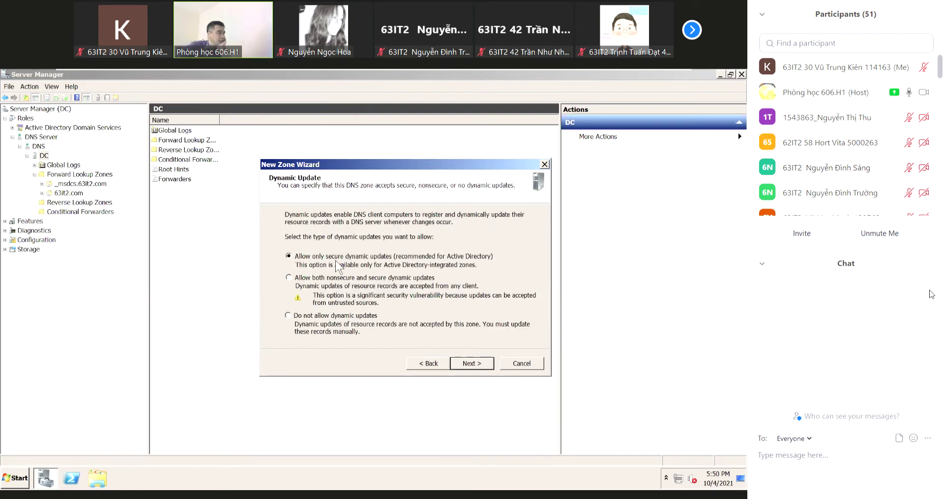
{"action": "left_click", "coordinate": [479, 367]}
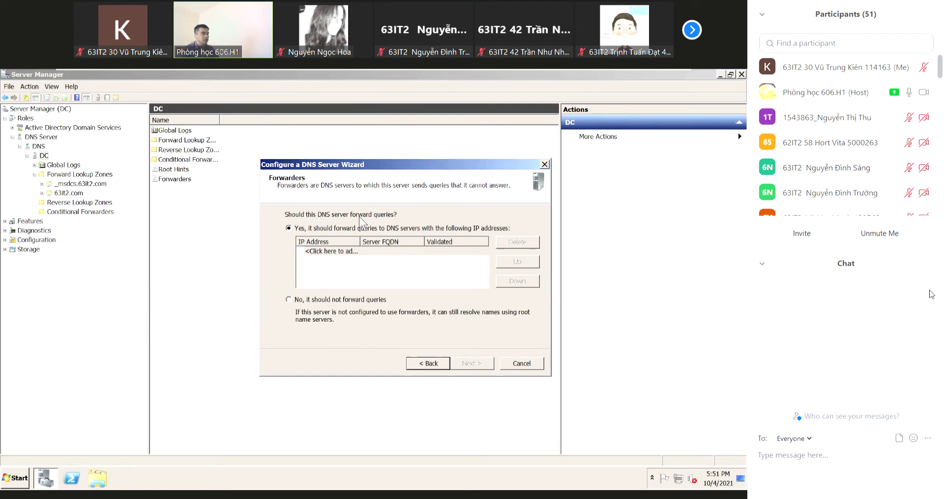
- Add 192.168.31.1 as the DNS forwarder and finish the Configure a DNS Server wizard
{"action": "left_click", "coordinate": [331, 255]}
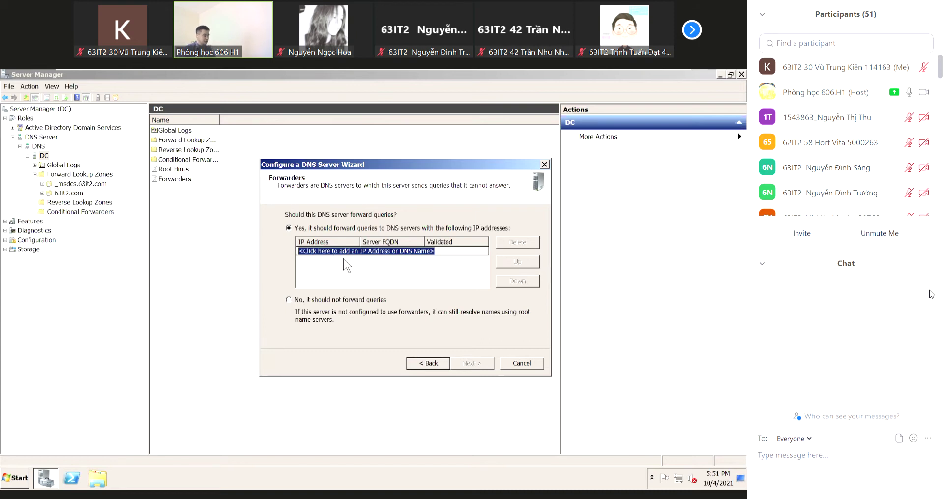
{"action": "type", "text": "192"}
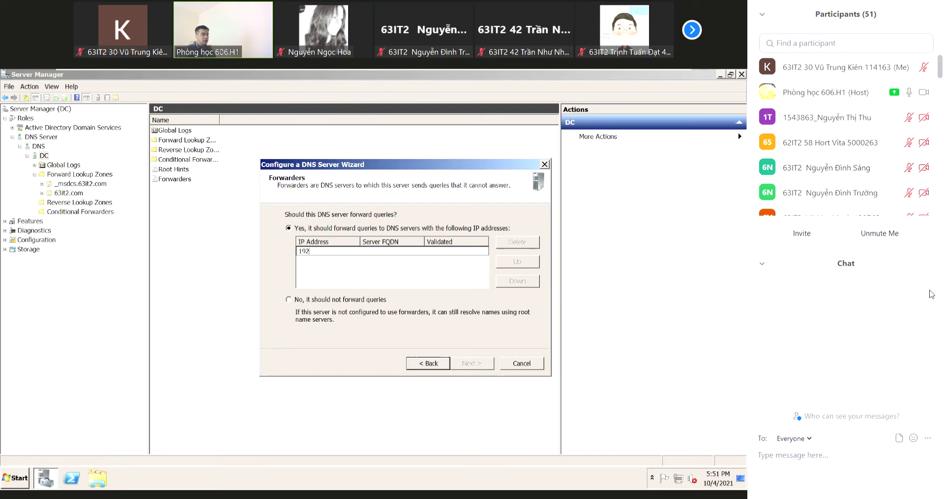
{"action": "type", "text": ".168.31.1"}
{"action": "left_click", "coordinate": [344, 258]}
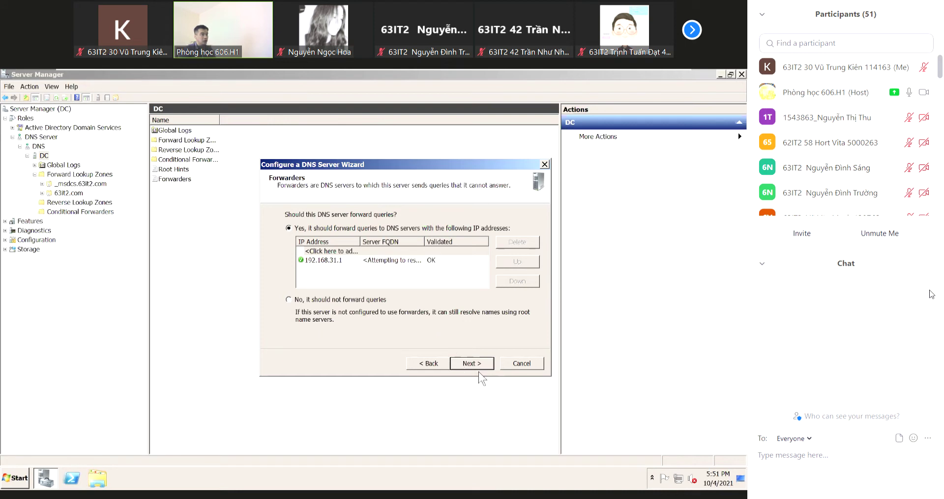
{"action": "left_click", "coordinate": [323, 260]}
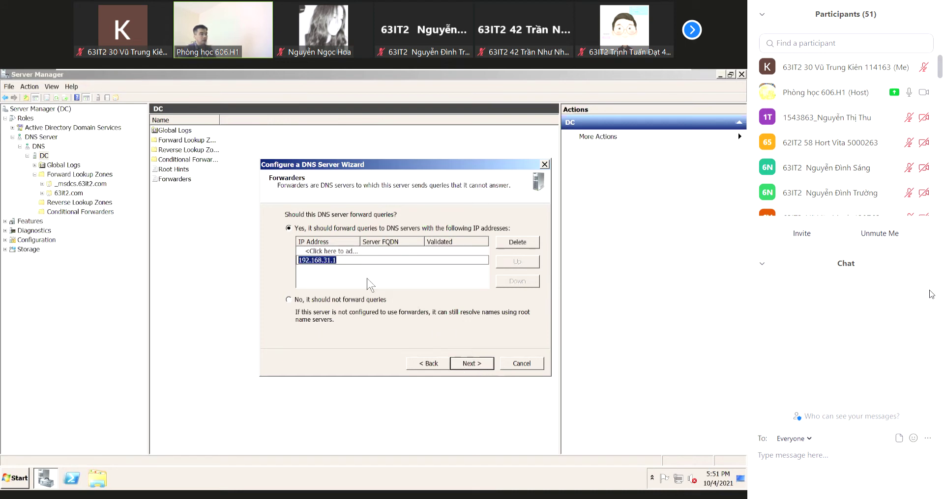
{"action": "left_click", "coordinate": [336, 268]}
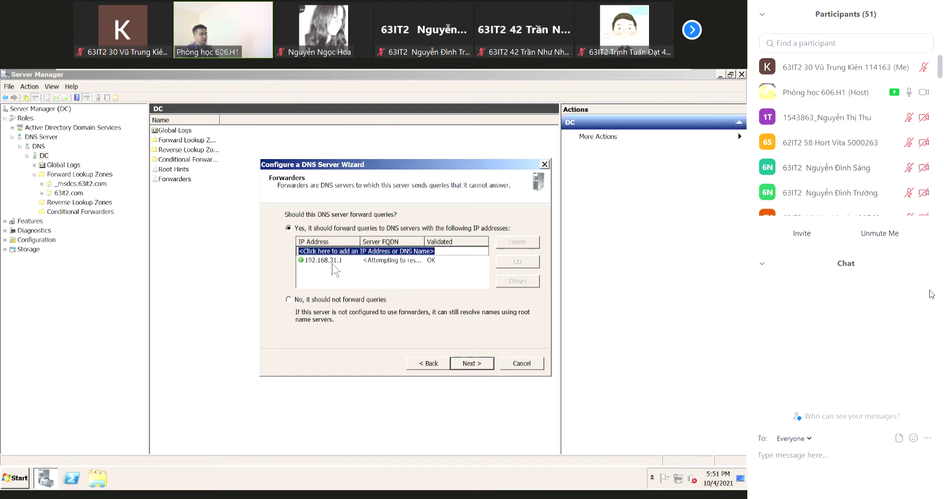
{"action": "left_click", "coordinate": [462, 364]}
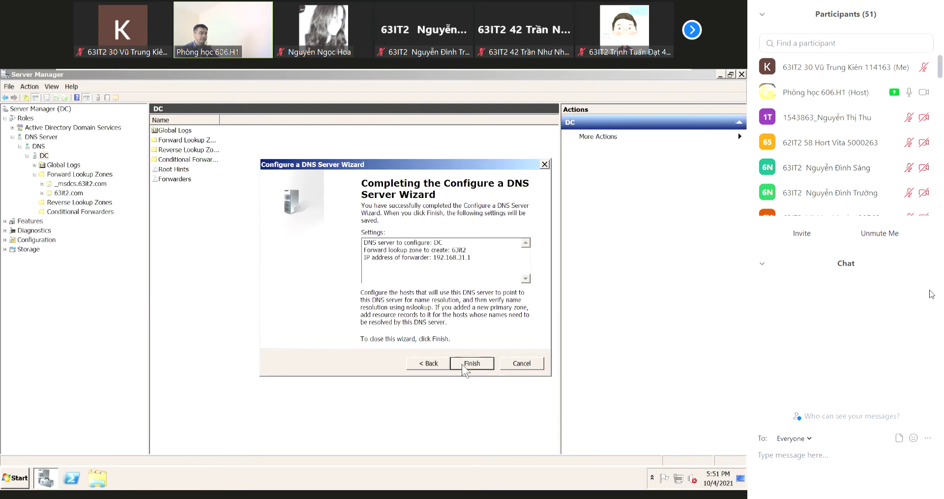
{"action": "left_click", "coordinate": [461, 364]}
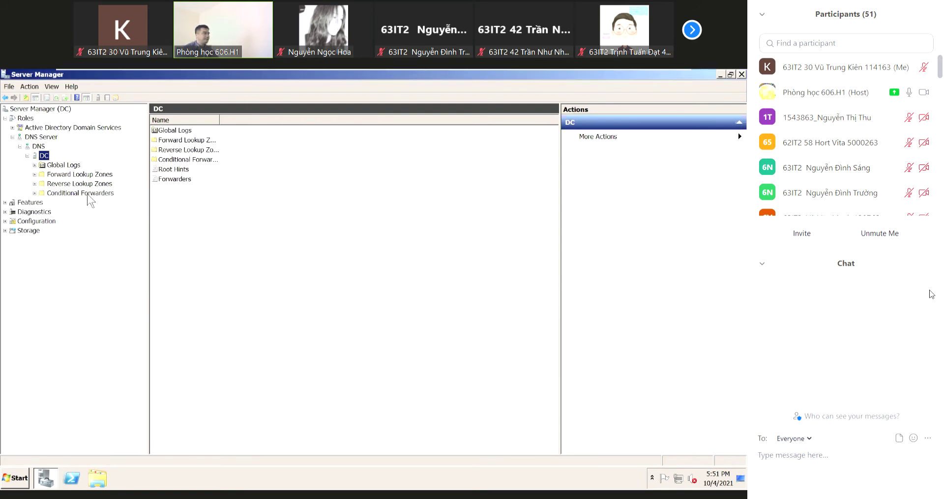
- Expand Forward Lookup Zones and browse the records of the 63it2 and 63it2.com zones
{"action": "double_click", "coordinate": [61, 174]}
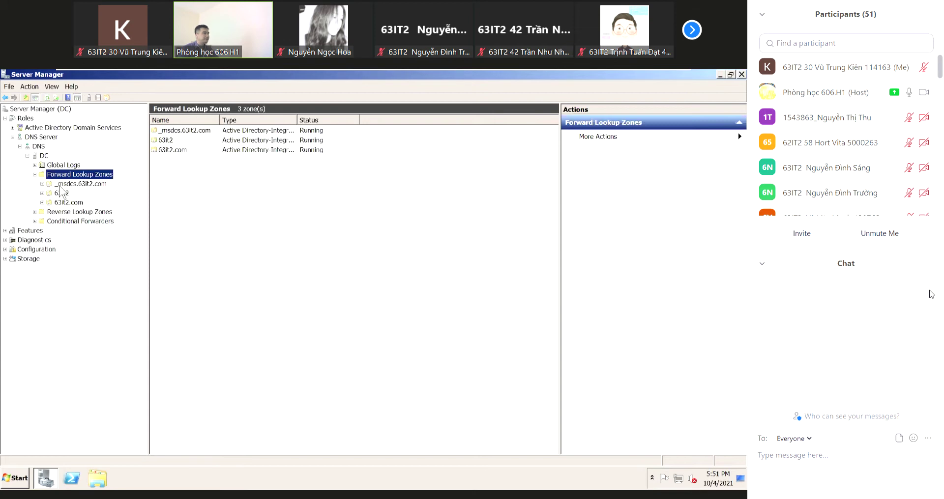
{"action": "left_click", "coordinate": [63, 193]}
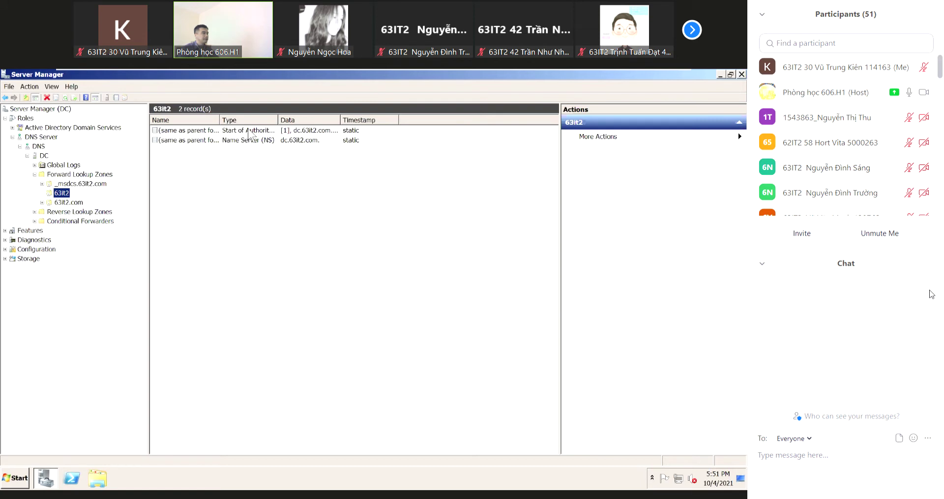
{"action": "left_click_drag", "start_coordinate": [220, 120], "coordinate": [276, 120]}
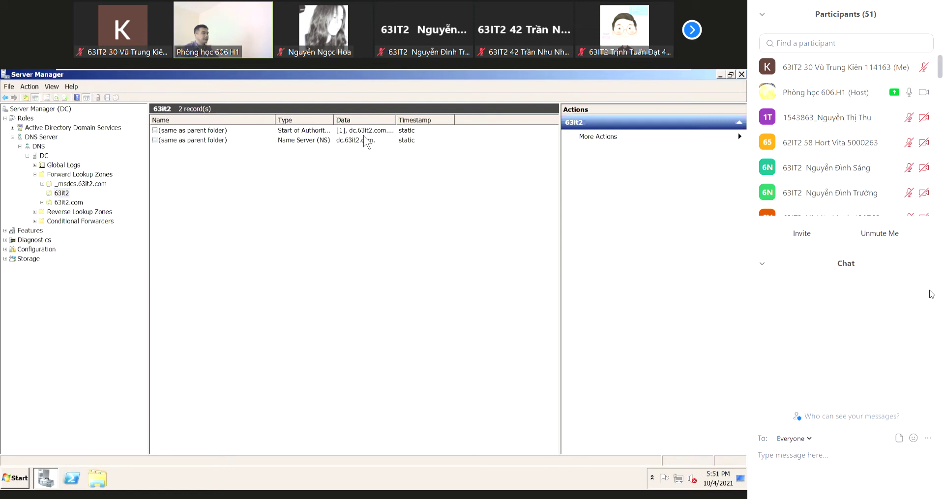
{"action": "left_click_drag", "start_coordinate": [349, 120], "coordinate": [380, 120]}
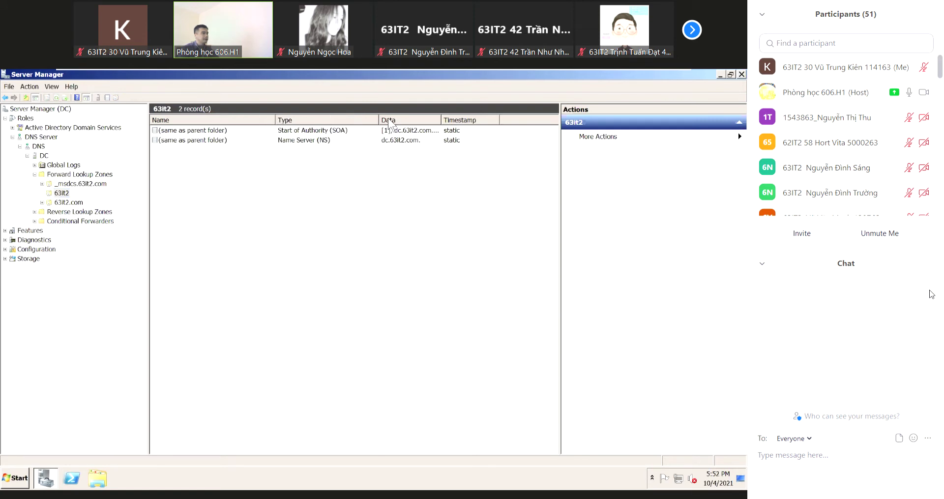
{"action": "left_click", "coordinate": [409, 141]}
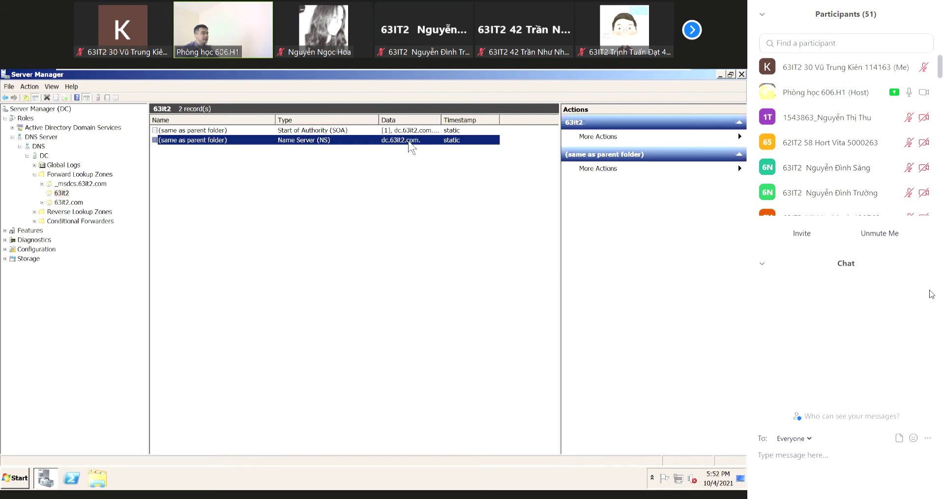
{"action": "left_click", "coordinate": [45, 201]}
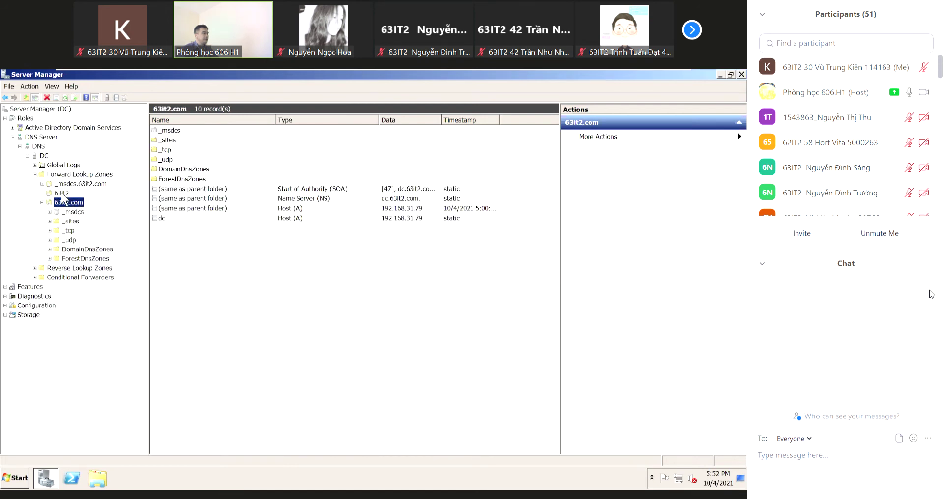
- Open the Properties dialog of the 63it2.com zone
{"action": "right_click", "coordinate": [62, 193]}
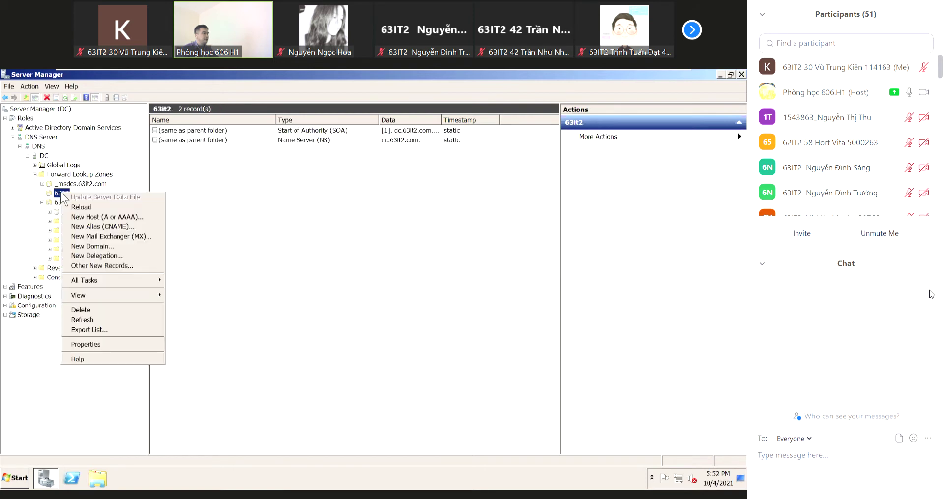
{"action": "left_click", "coordinate": [42, 217]}
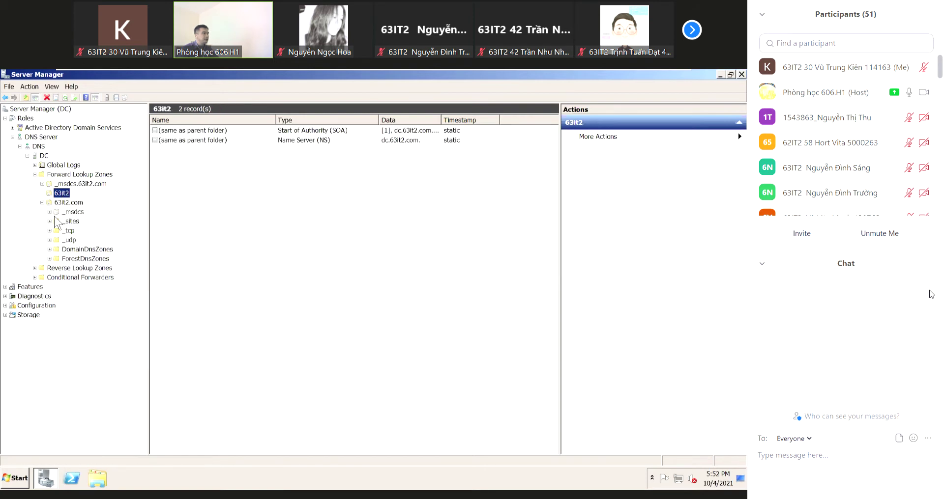
{"action": "left_click", "coordinate": [72, 203]}
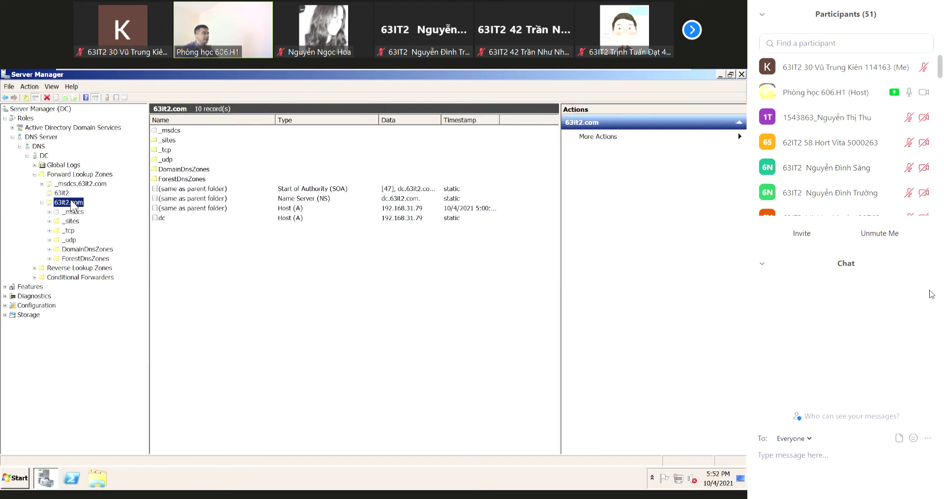
{"action": "right_click", "coordinate": [72, 204]}
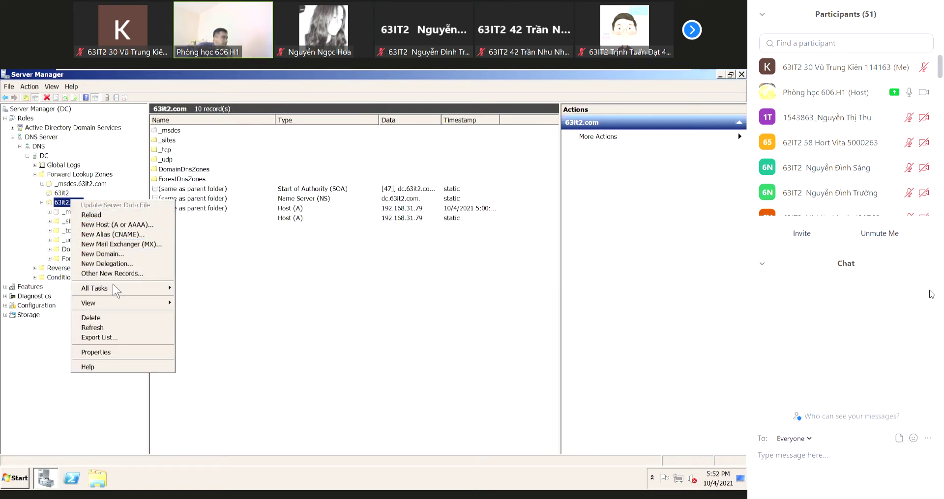
{"action": "mouse_move", "coordinate": [115, 290]}
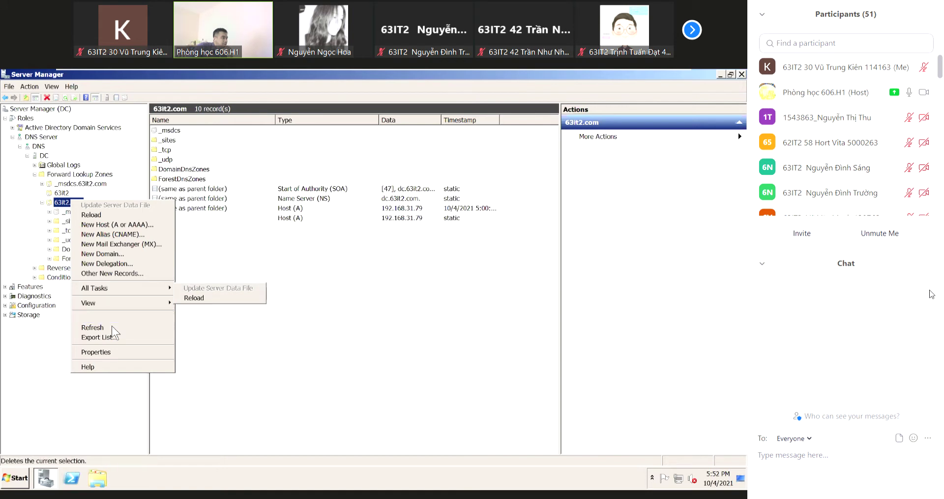
{"action": "left_click", "coordinate": [96, 352]}
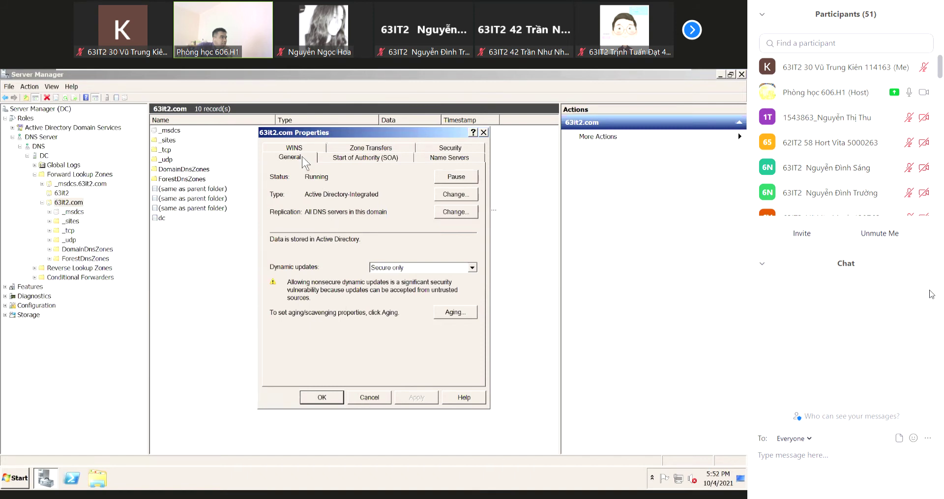
- Check the 63it2.com zone's Start of Authority (SOA) settings, cancel the dialog, and collapse DNS
{"action": "left_click", "coordinate": [352, 157]}
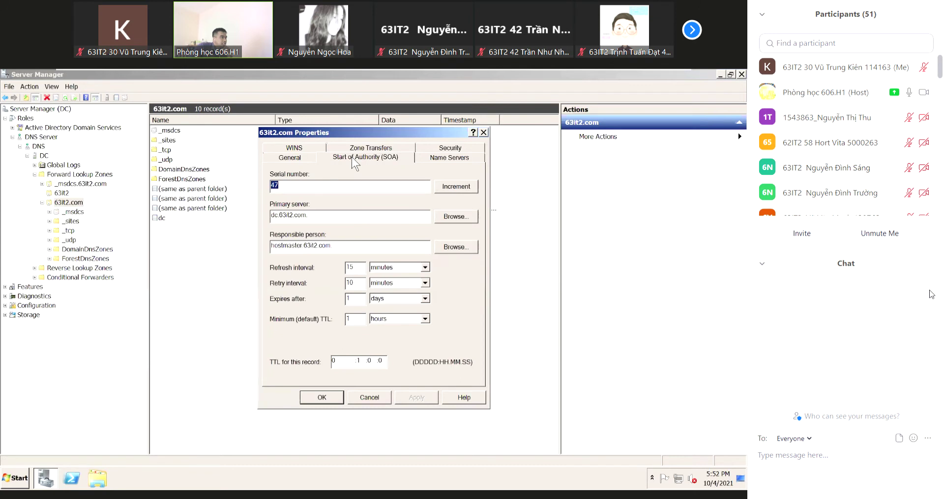
{"action": "left_click", "coordinate": [322, 396]}
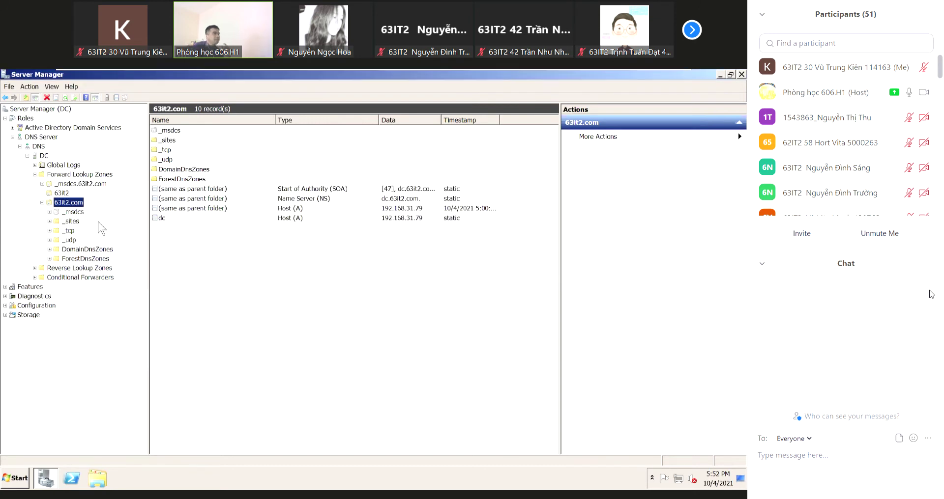
{"action": "left_click", "coordinate": [20, 146]}
- Expand Active Directory Domain Services, open Users and Computers, and widen the tree pane
{"action": "left_click", "coordinate": [13, 137]}
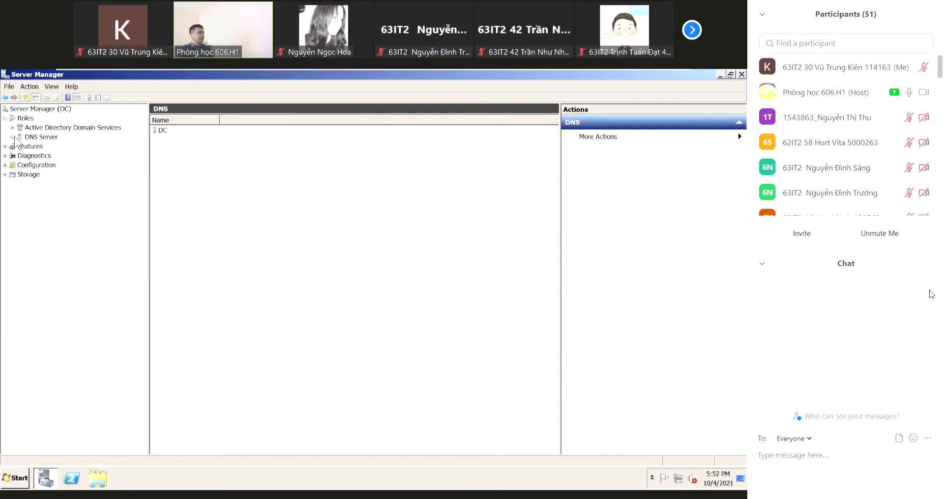
{"action": "left_click", "coordinate": [13, 128]}
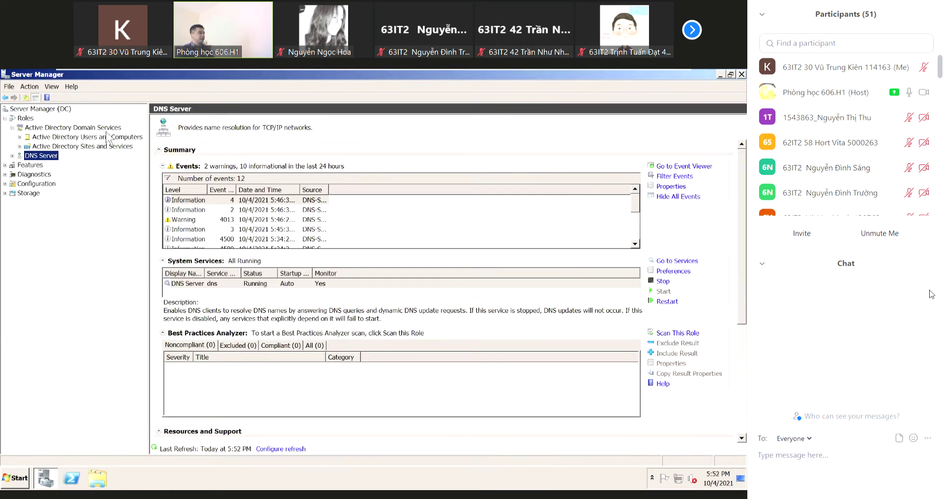
{"action": "left_click", "coordinate": [118, 137]}
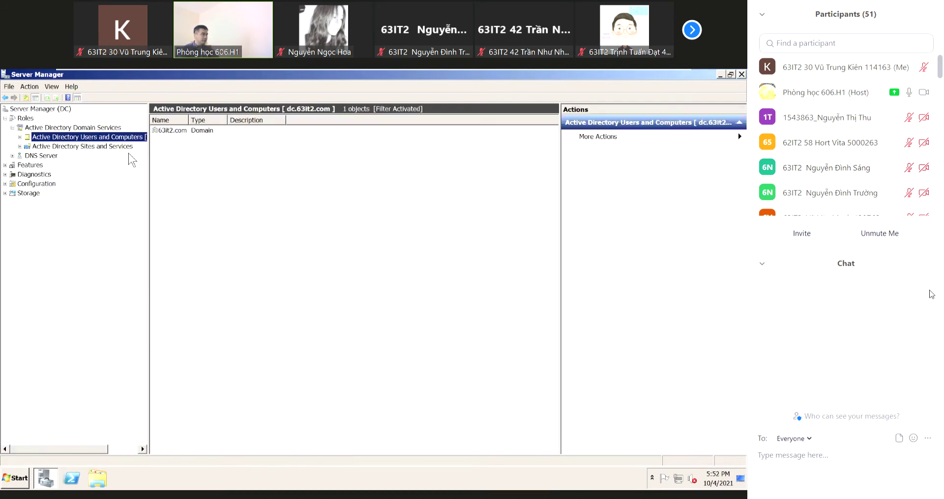
{"action": "left_click_drag", "start_coordinate": [148, 251], "coordinate": [206, 250]}
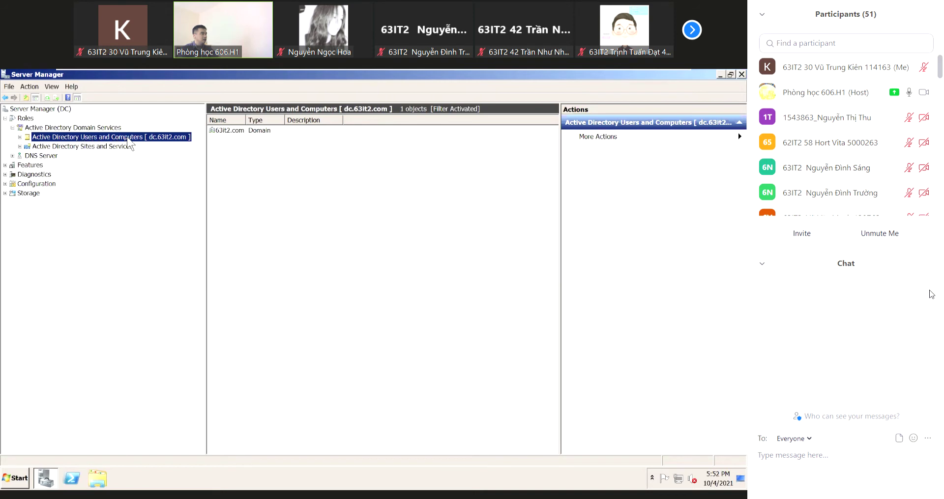
- Browse Sites and Services: Sites, Default-First-Site-Name contents and the empty Subnets folder
{"action": "left_click", "coordinate": [19, 147]}
{"action": "left_click", "coordinate": [27, 156]}
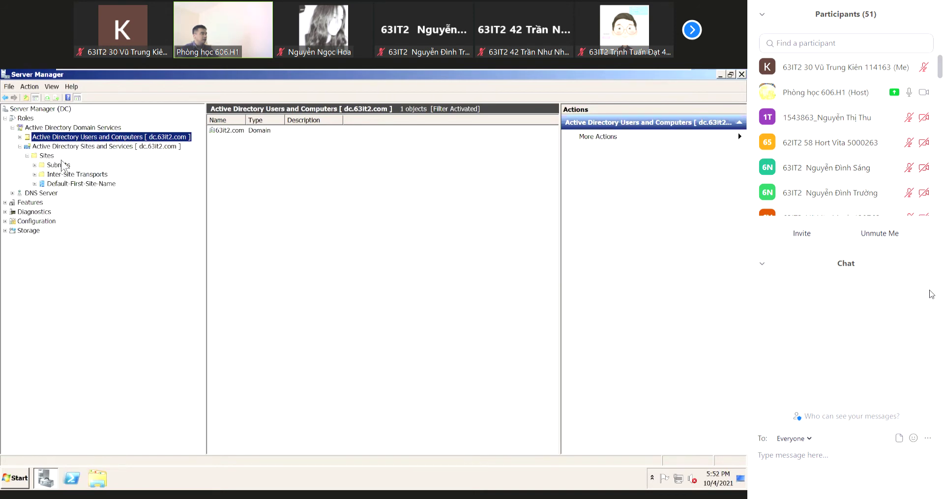
{"action": "left_click", "coordinate": [46, 156]}
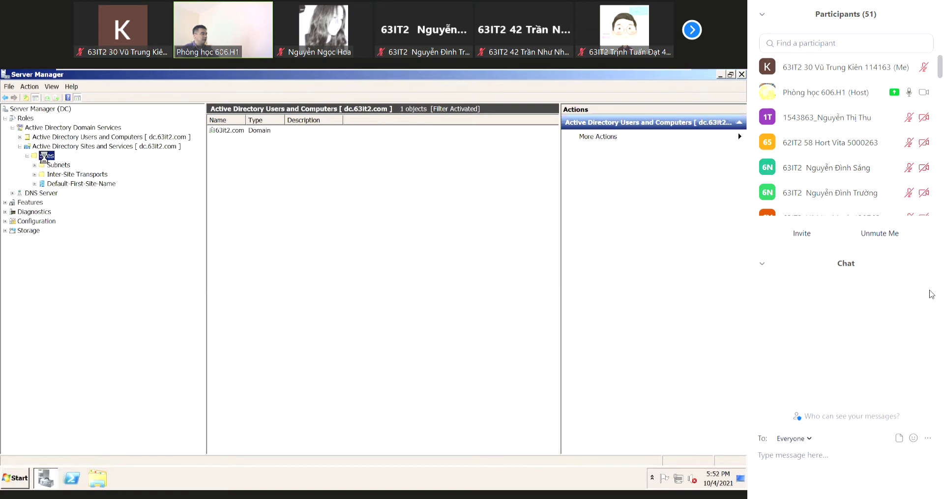
{"action": "left_click", "coordinate": [66, 185]}
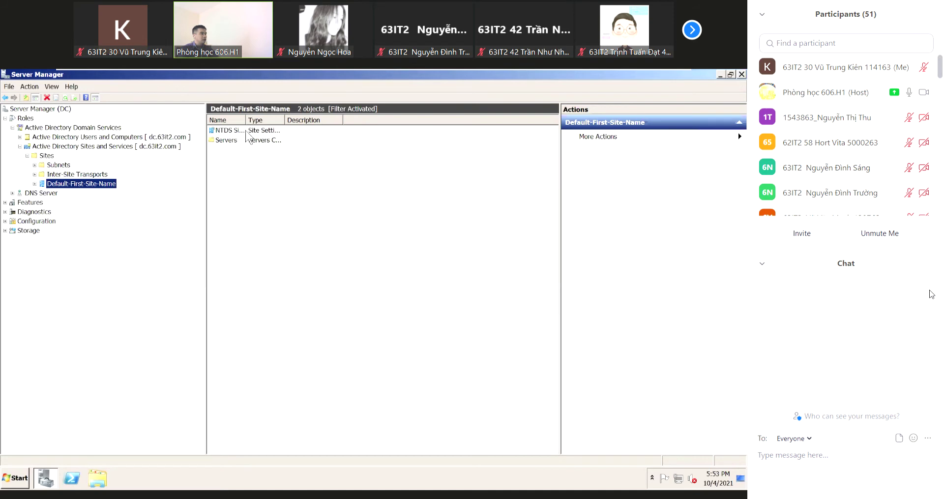
{"action": "left_click_drag", "start_coordinate": [247, 120], "coordinate": [281, 119]}
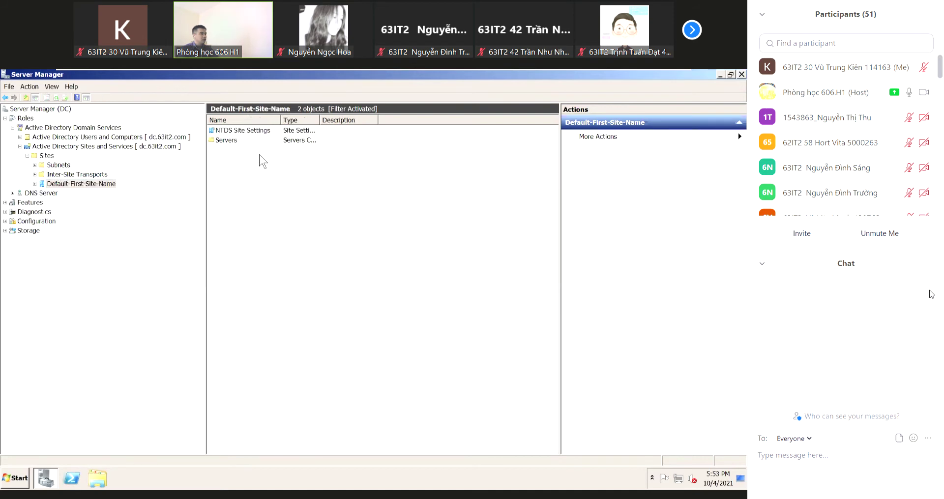
{"action": "left_click", "coordinate": [35, 165]}
{"action": "left_click", "coordinate": [58, 167]}
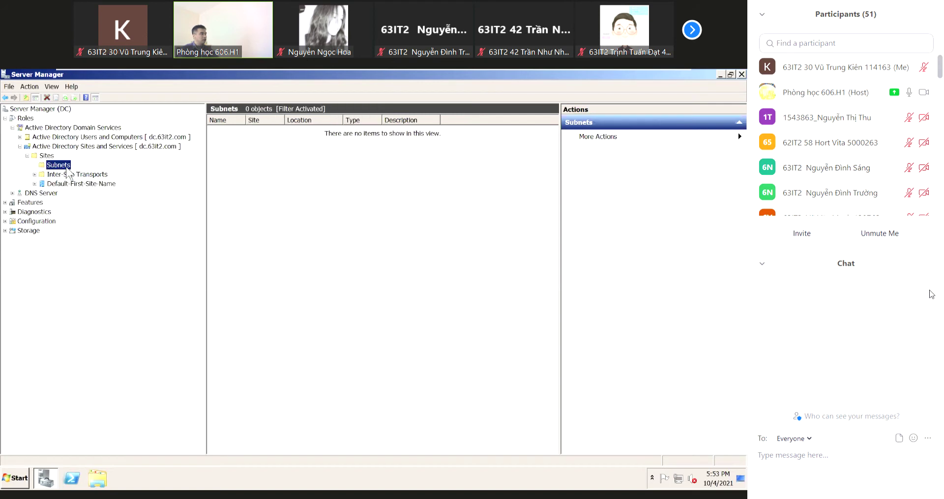
{"action": "right_click", "coordinate": [44, 157]}
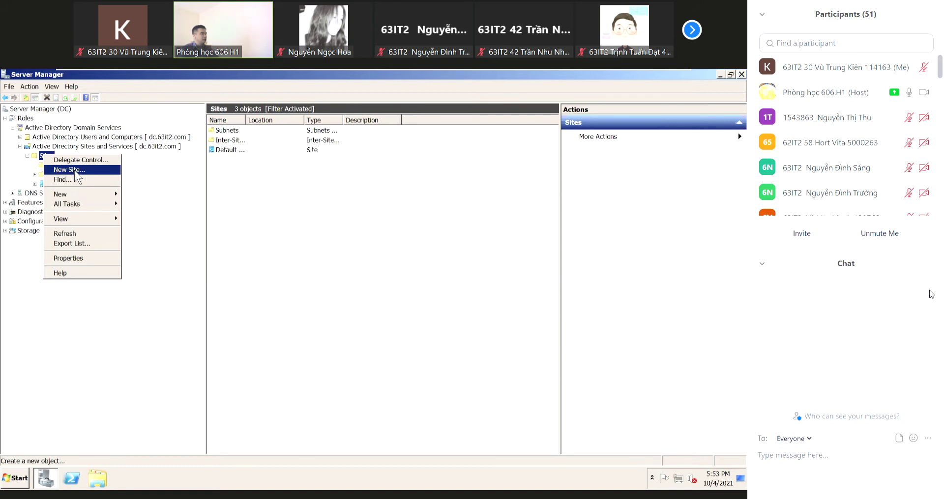
{"action": "left_click", "coordinate": [41, 159]}
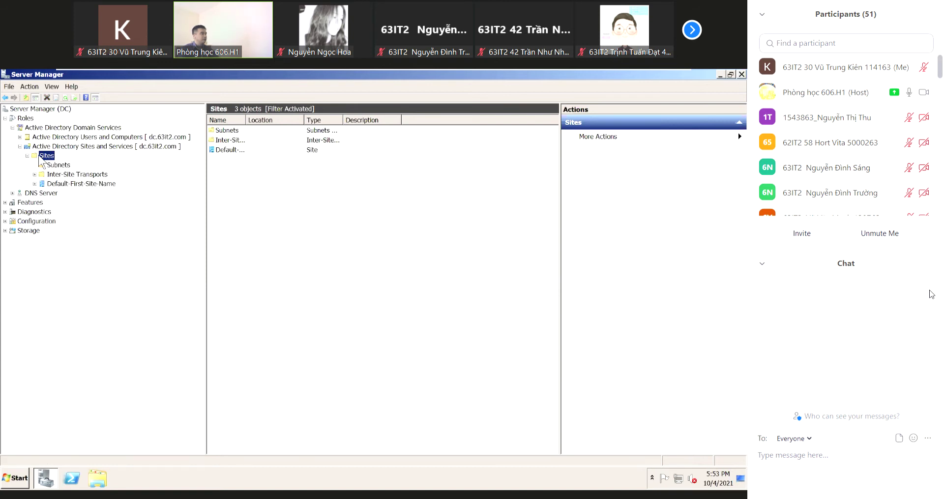
{"action": "left_click", "coordinate": [20, 138]}
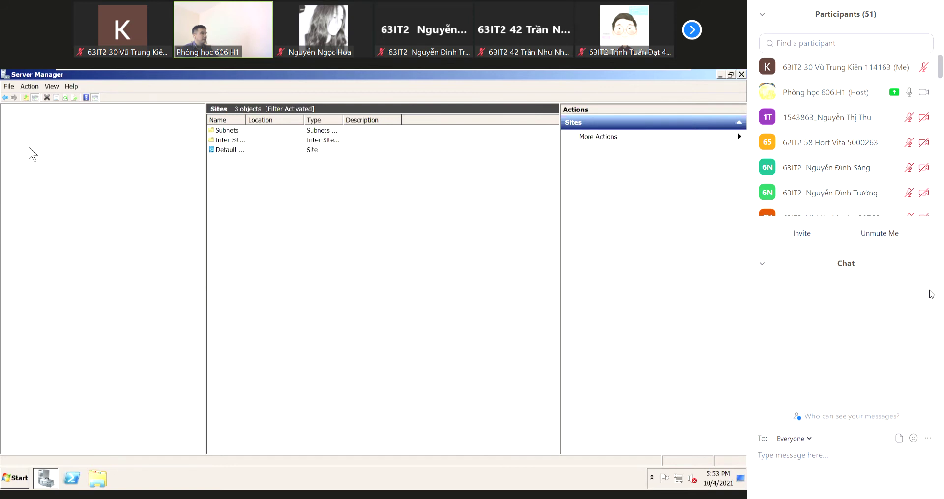
- Review the 21 security groups in 63it2.com's Builtin container, then show the empty Computers container
{"action": "left_click", "coordinate": [49, 147]}
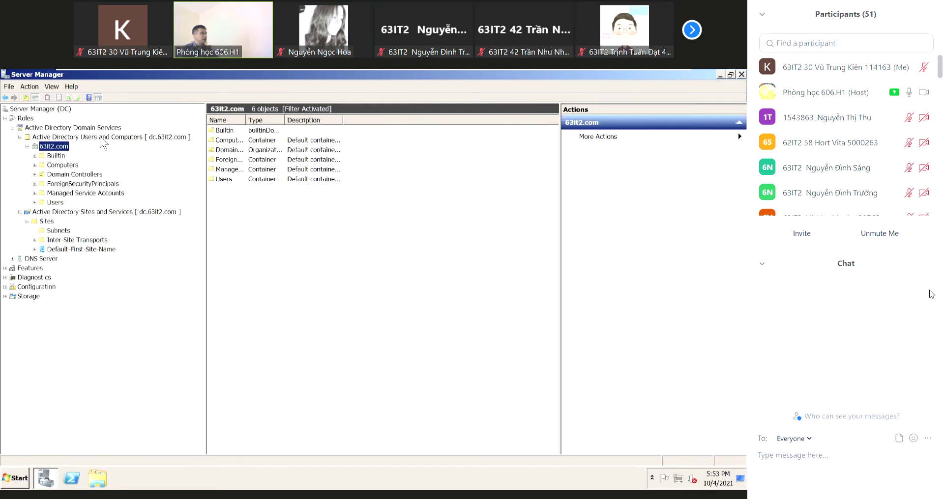
{"action": "left_click", "coordinate": [63, 156]}
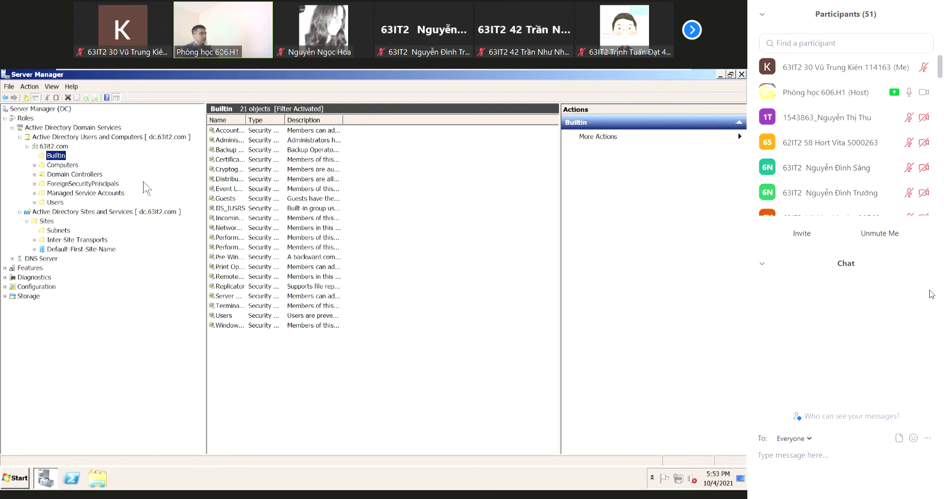
{"action": "left_click_drag", "start_coordinate": [249, 119], "coordinate": [317, 120]}
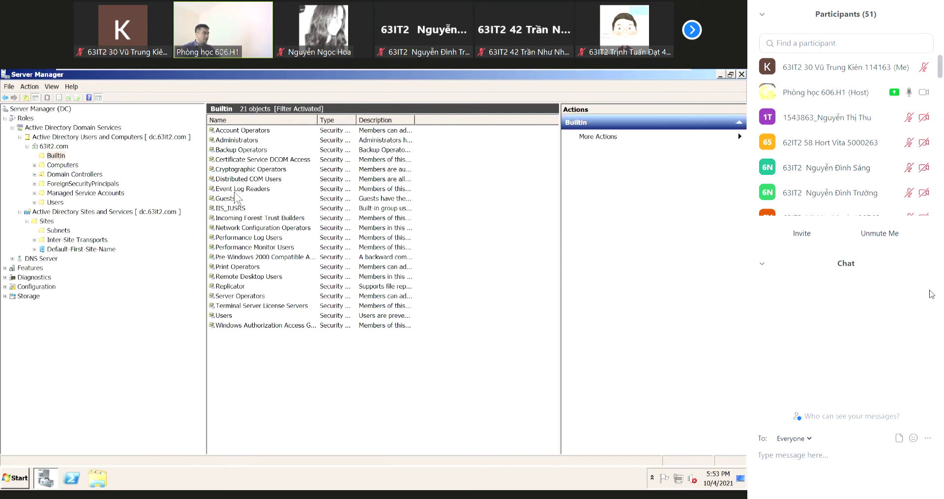
{"action": "left_click", "coordinate": [228, 287]}
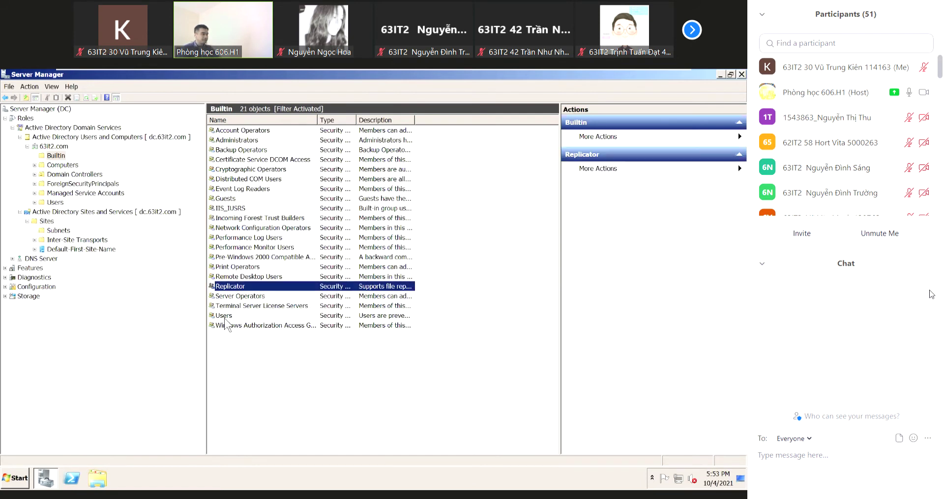
{"action": "left_click", "coordinate": [225, 318]}
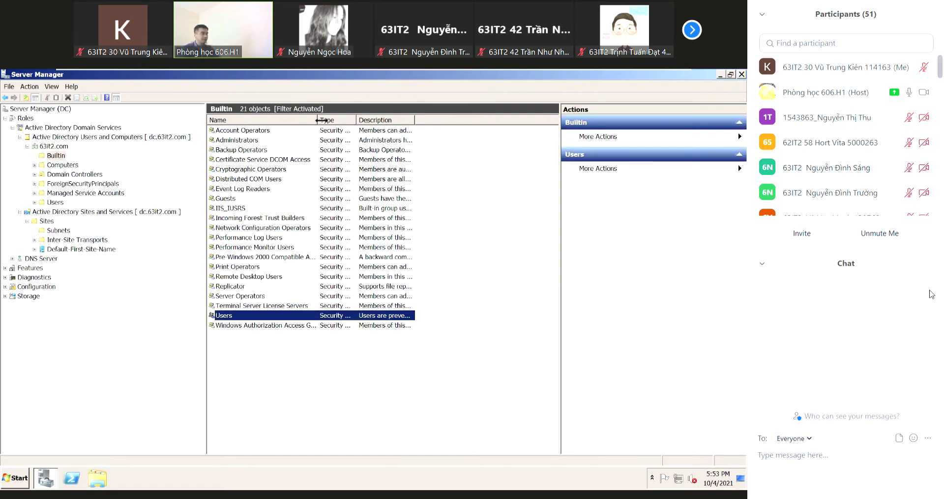
{"action": "left_click_drag", "start_coordinate": [321, 120], "coordinate": [357, 121]}
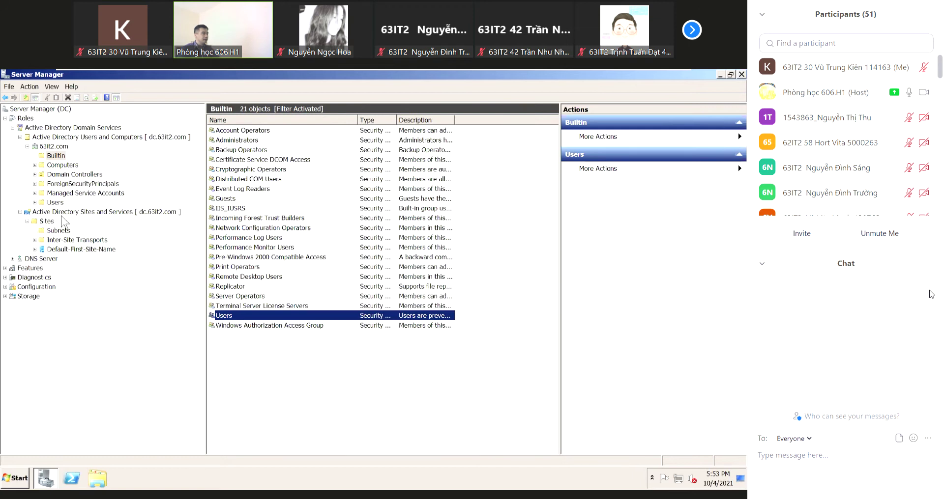
{"action": "left_click", "coordinate": [60, 166]}
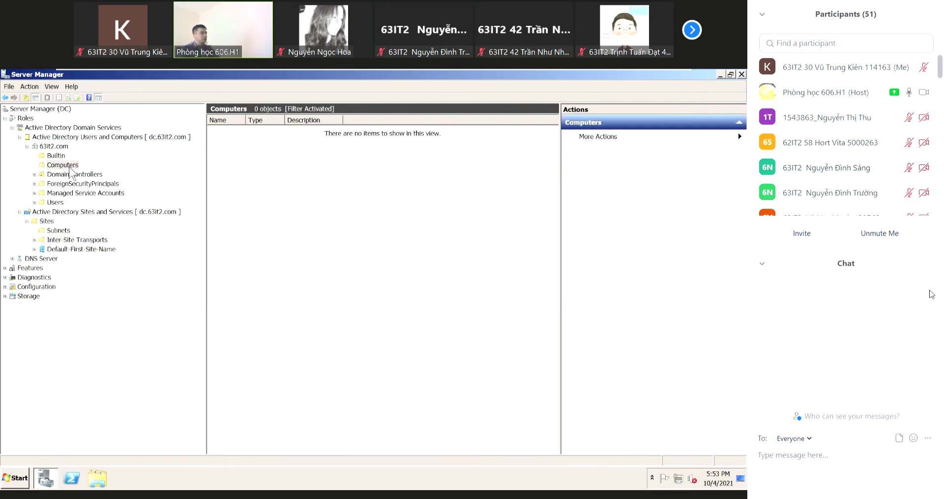
- View the DC domain controller and widen the Site column to show Default-First-Site-Name
{"action": "right_click", "coordinate": [70, 169]}
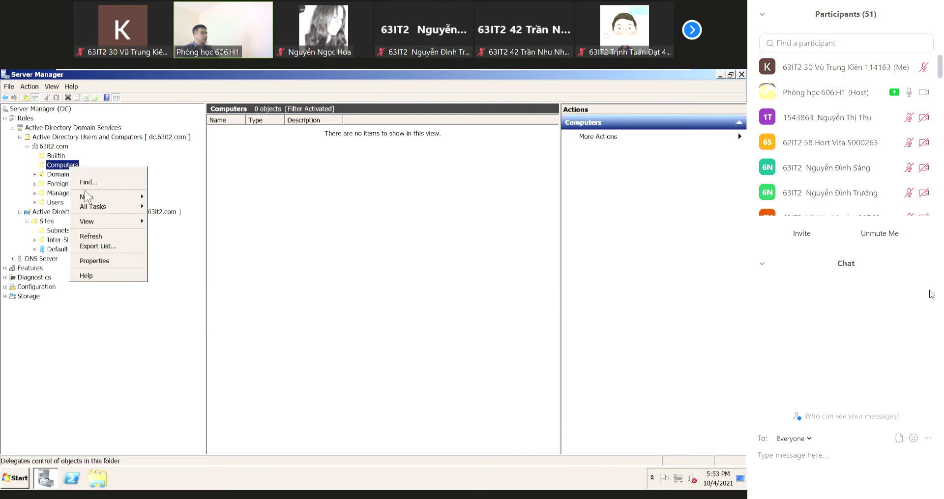
{"action": "left_click", "coordinate": [88, 235]}
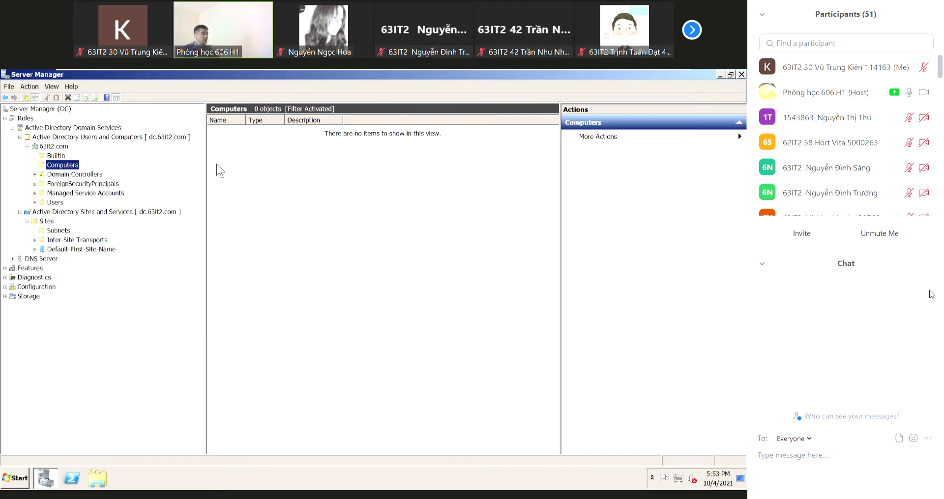
{"action": "left_click", "coordinate": [34, 175]}
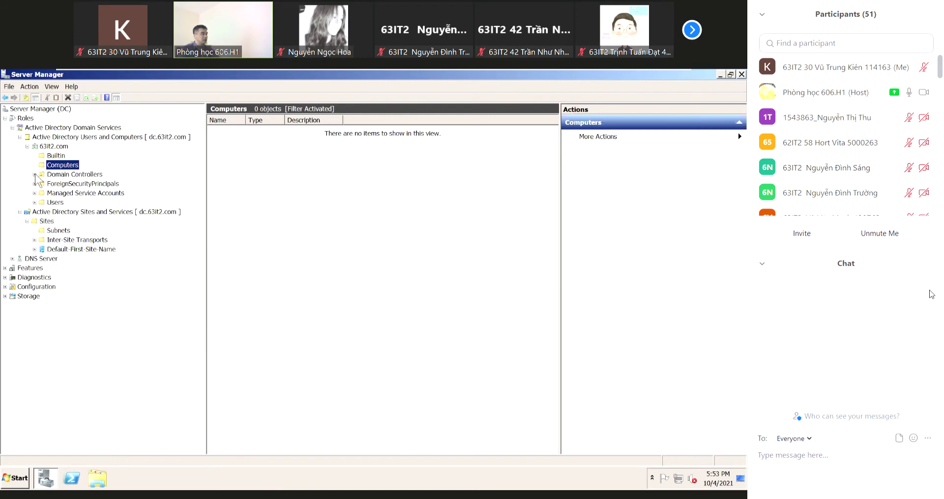
{"action": "left_click", "coordinate": [75, 175]}
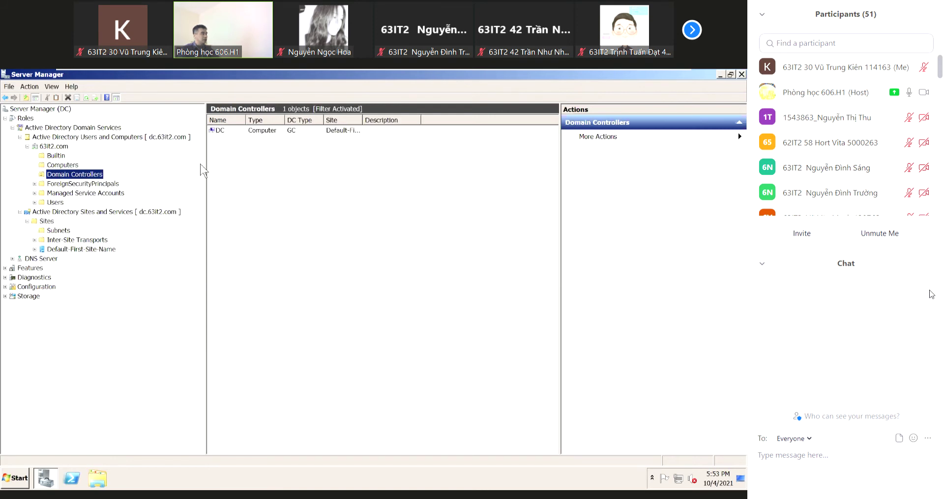
{"action": "left_click", "coordinate": [225, 130]}
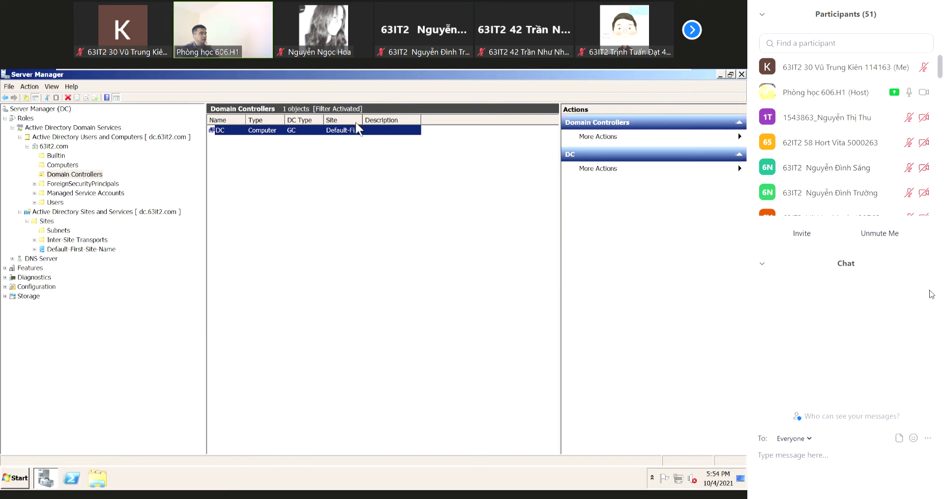
{"action": "left_click_drag", "start_coordinate": [421, 115], "coordinate": [439, 115]}
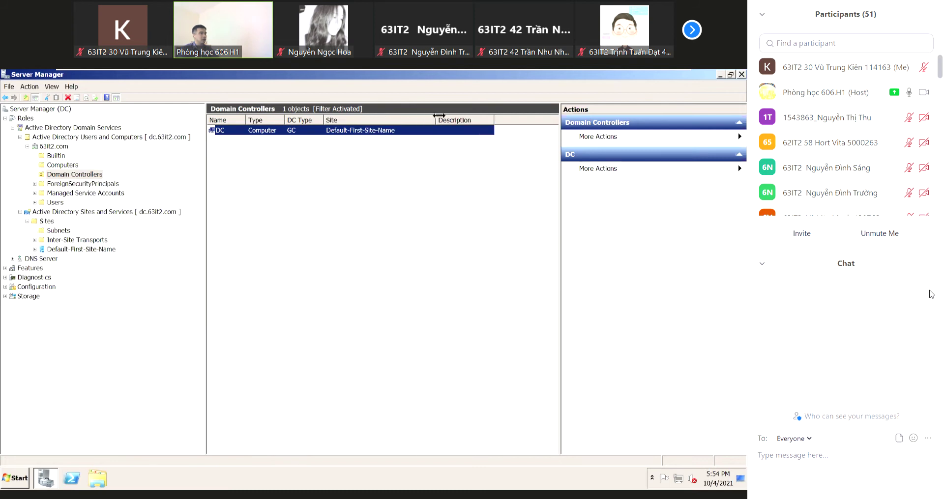
- Compare the contents of the ForeignSecurityPrincipals and Managed Service Accounts containers
{"action": "left_click", "coordinate": [35, 184]}
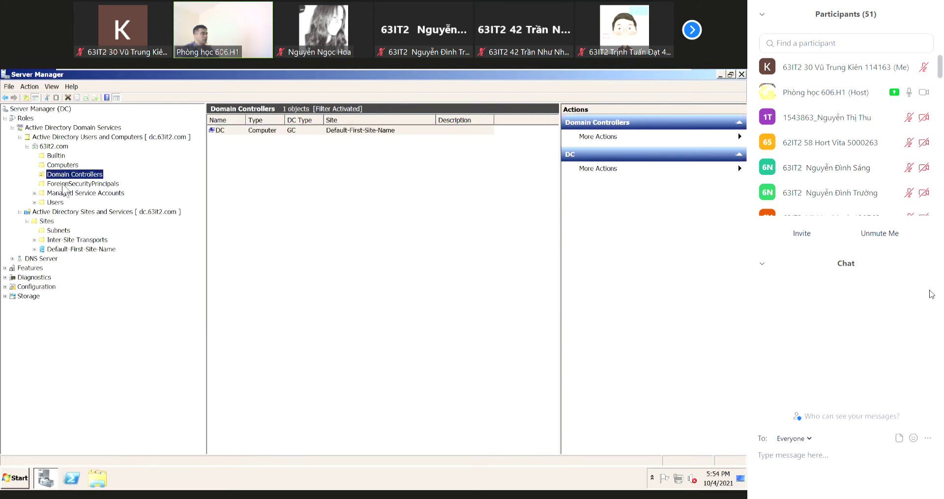
{"action": "left_click", "coordinate": [63, 185]}
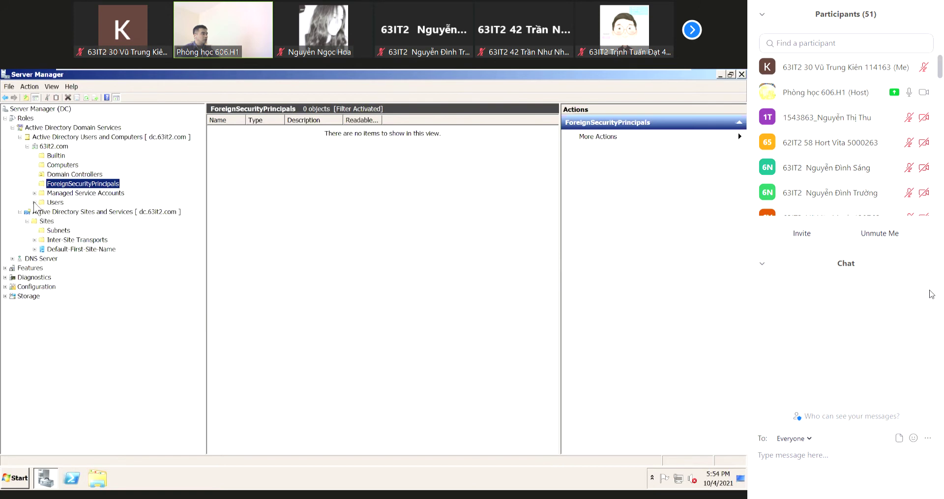
{"action": "left_click", "coordinate": [63, 194]}
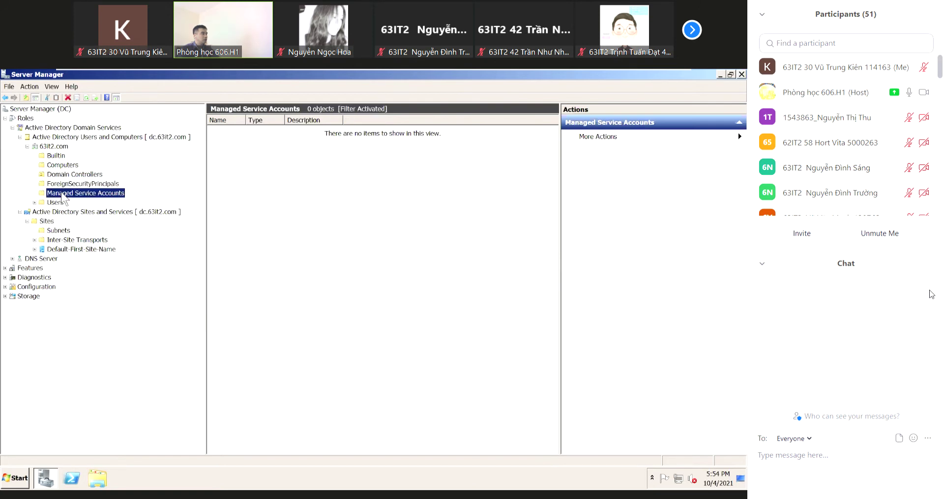
{"action": "left_click", "coordinate": [74, 185]}
{"action": "left_click", "coordinate": [72, 190]}
{"action": "left_click", "coordinate": [73, 184]}
{"action": "left_click", "coordinate": [72, 191]}
- List the 63it2.com Users container and widen the Name and Type columns to show full Security Group types
{"action": "left_click", "coordinate": [57, 203]}
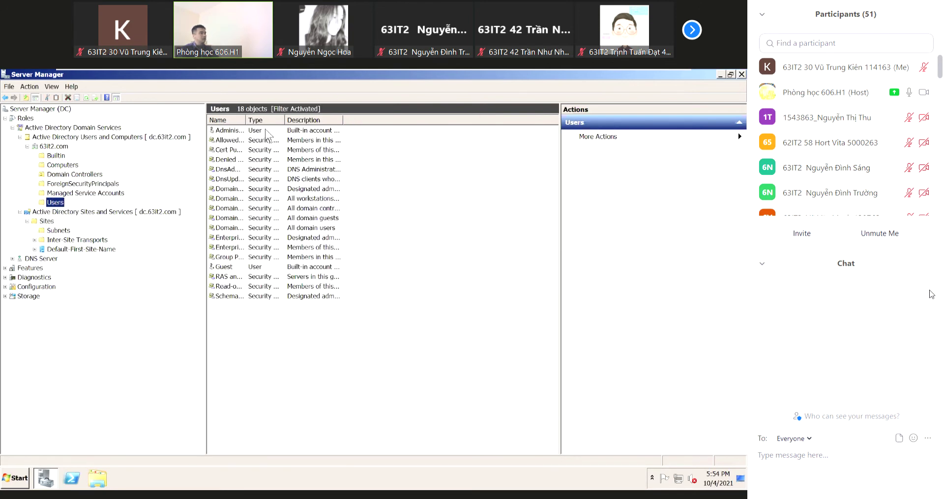
{"action": "left_click_drag", "start_coordinate": [246, 121], "coordinate": [316, 120]}
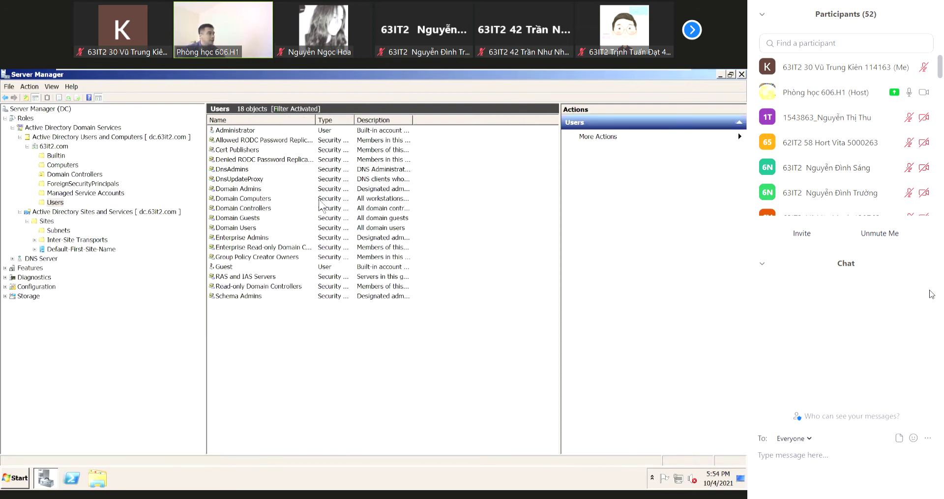
{"action": "left_click", "coordinate": [234, 131]}
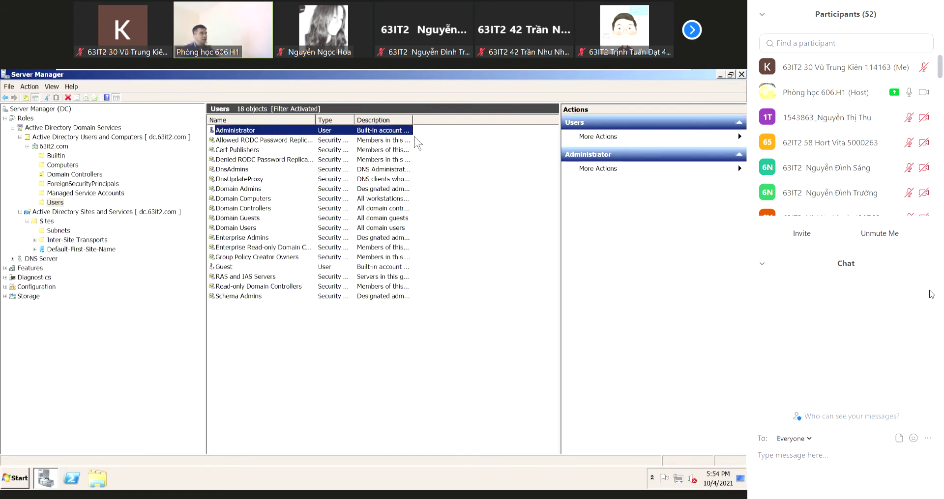
{"action": "left_click_drag", "start_coordinate": [354, 120], "coordinate": [416, 120]}
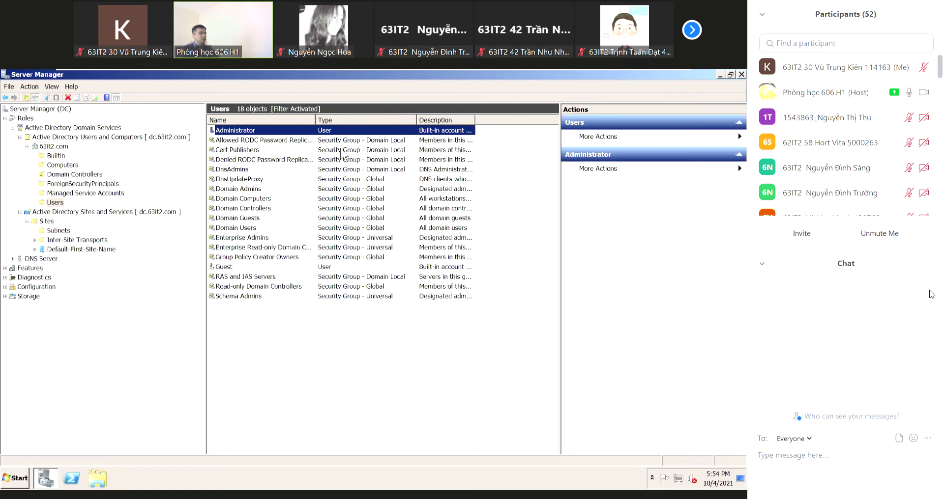
{"action": "left_click", "coordinate": [271, 142]}
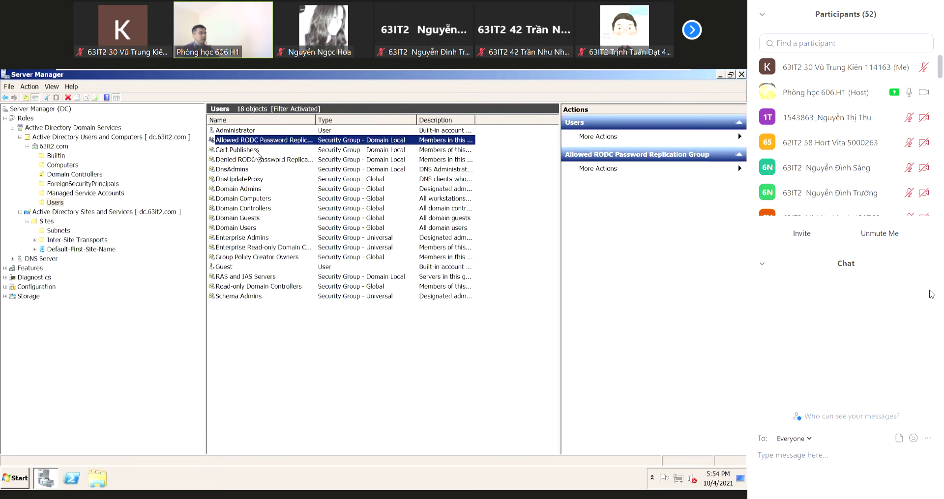
{"action": "left_click", "coordinate": [255, 150]}
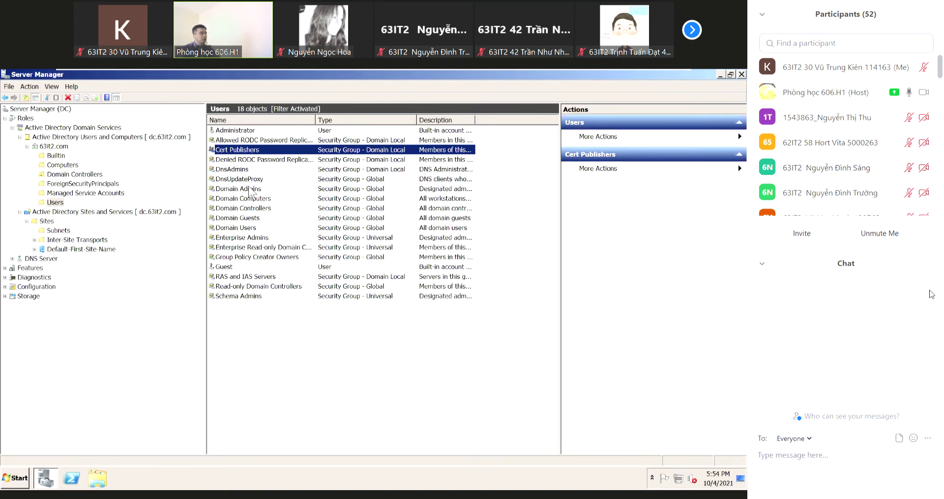
{"action": "left_click", "coordinate": [226, 170]}
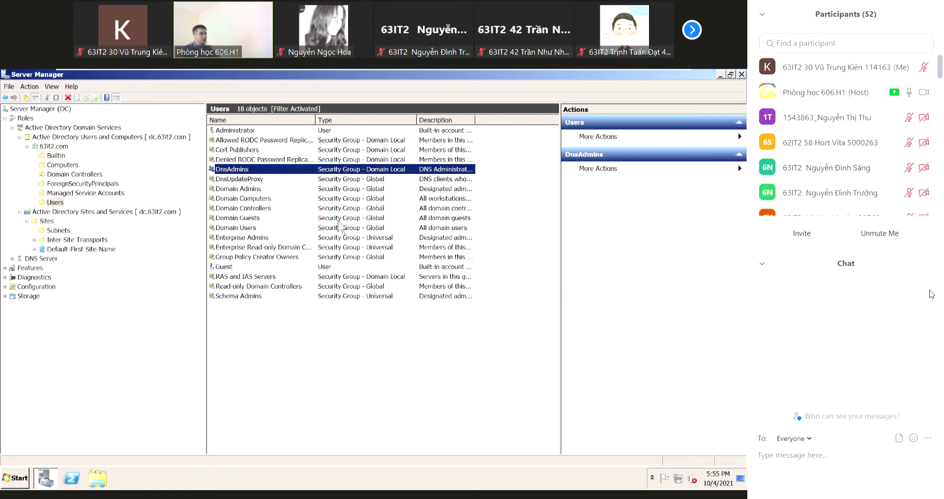
{"action": "left_click", "coordinate": [228, 269]}
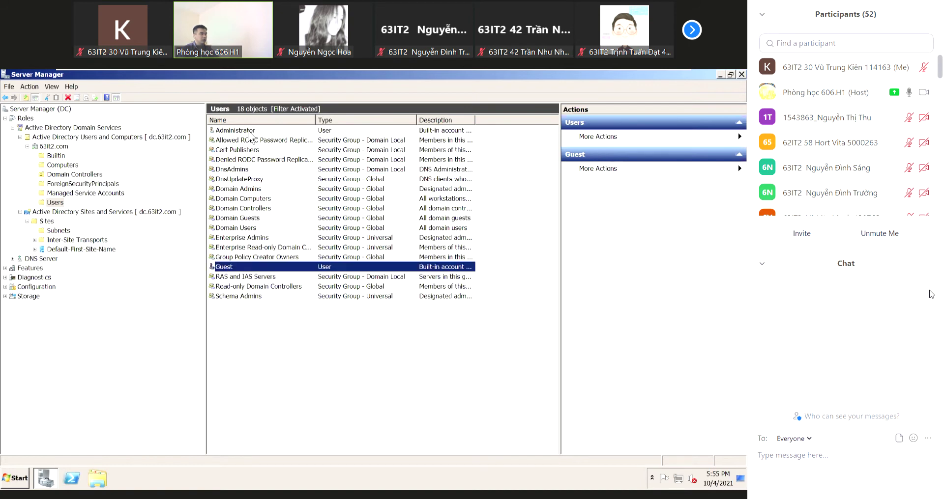
{"action": "left_click", "coordinate": [249, 131]}
{"action": "left_click", "coordinate": [231, 268]}
{"action": "left_click", "coordinate": [231, 132]}
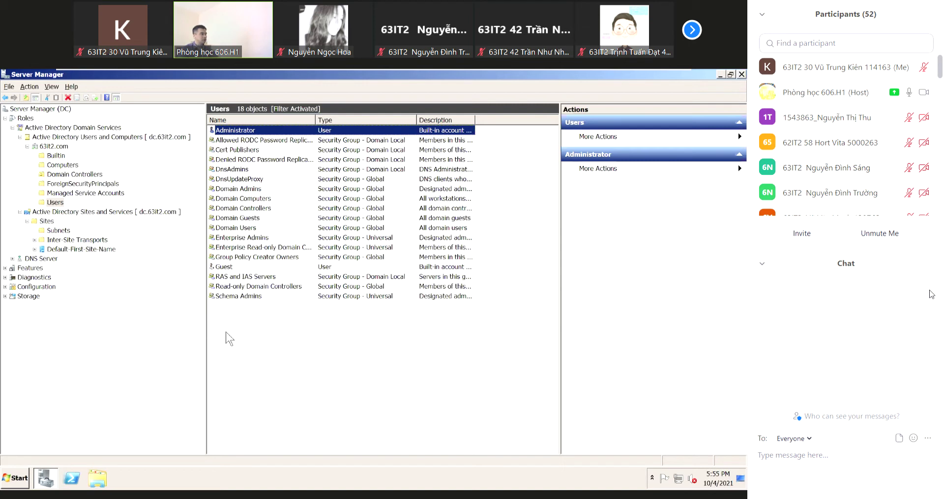
- Show the empty 63it2.com Computers container, dismiss the guest Start menu, and bring down the fullscreen toolbar
{"action": "left_click", "coordinate": [58, 167]}
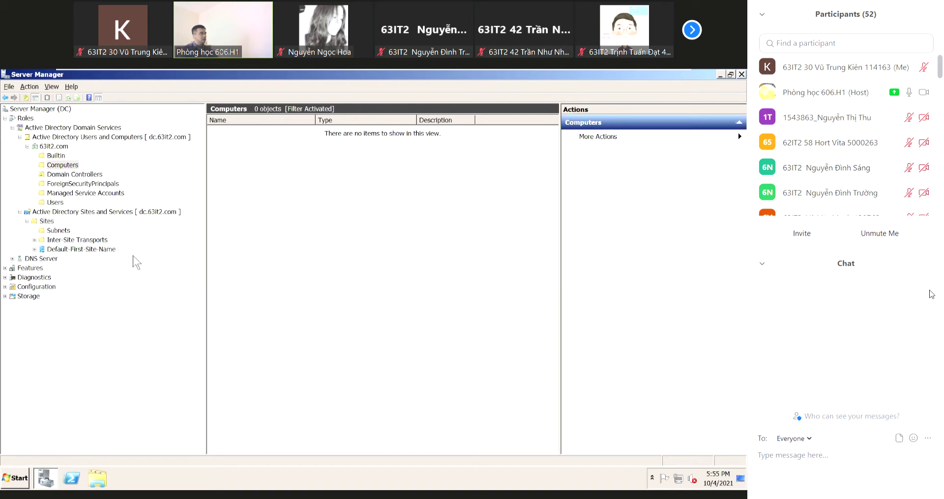
{"action": "key", "text": "super"}
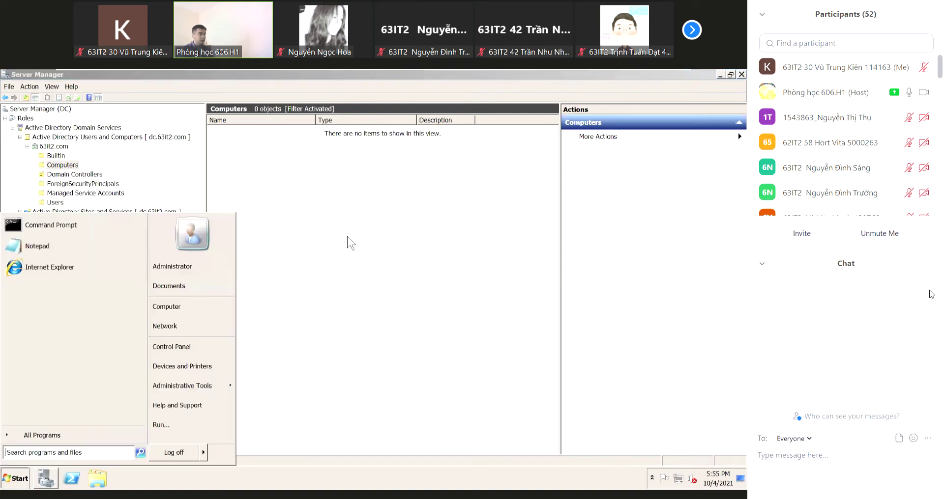
{"action": "left_click", "coordinate": [355, 237]}
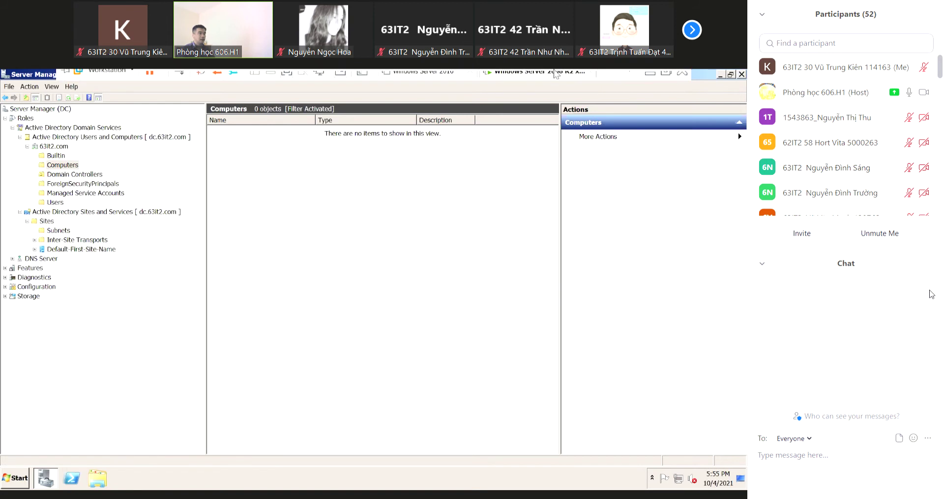
{"action": "mouse_move", "coordinate": [553, 69]}
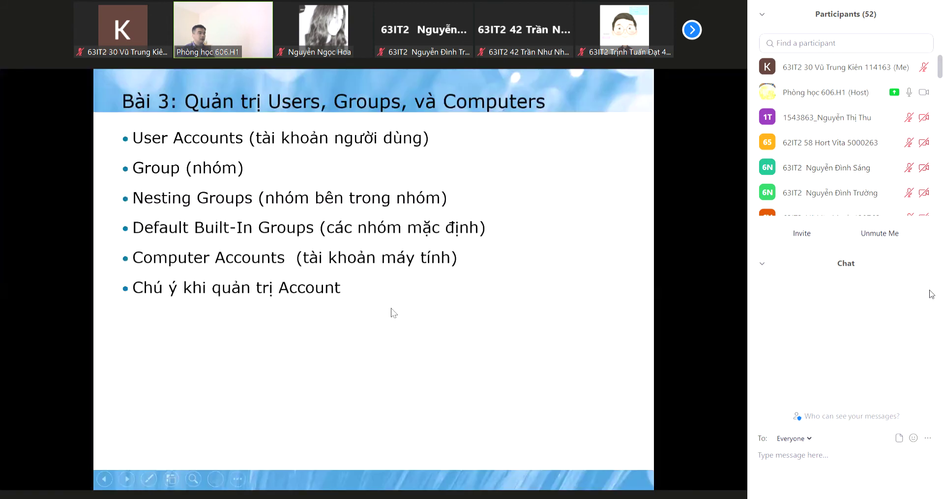
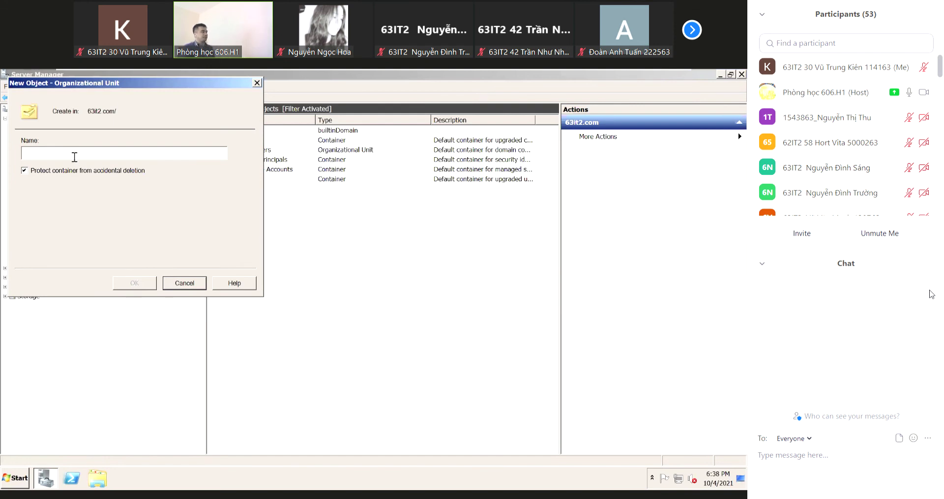
- Name the new organizational unit 'Team 1' and confirm its creation
{"action": "left_click_drag", "start_coordinate": [123, 80], "coordinate": [363, 146]}
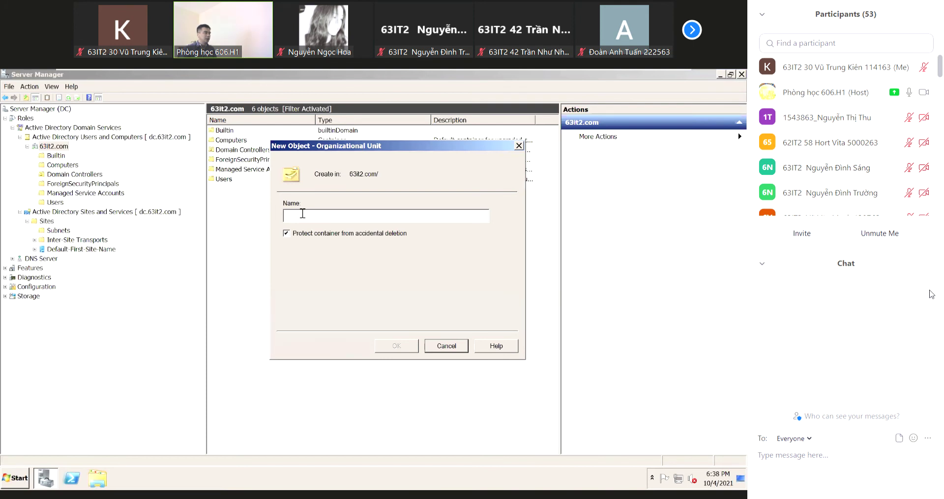
{"action": "type", "text": "Ma"}
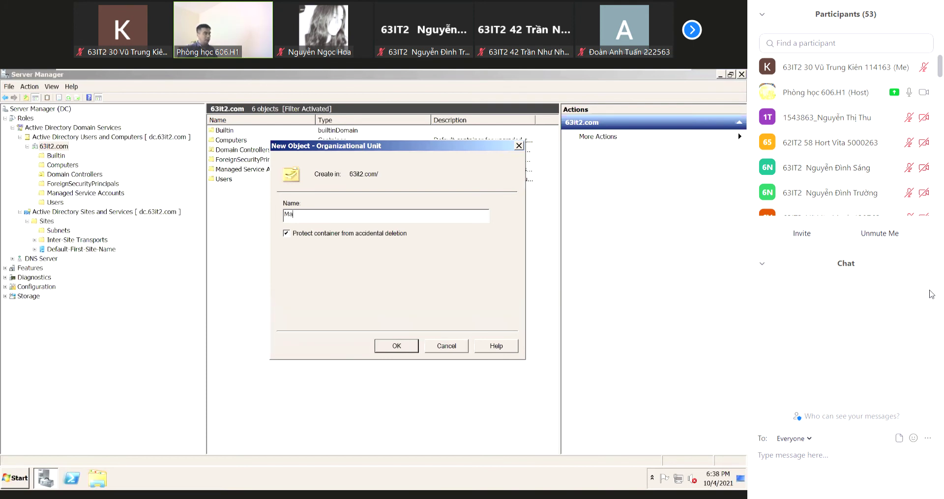
{"action": "key", "text": "BackSpace"}
{"action": "key", "text": "BackSpace"}
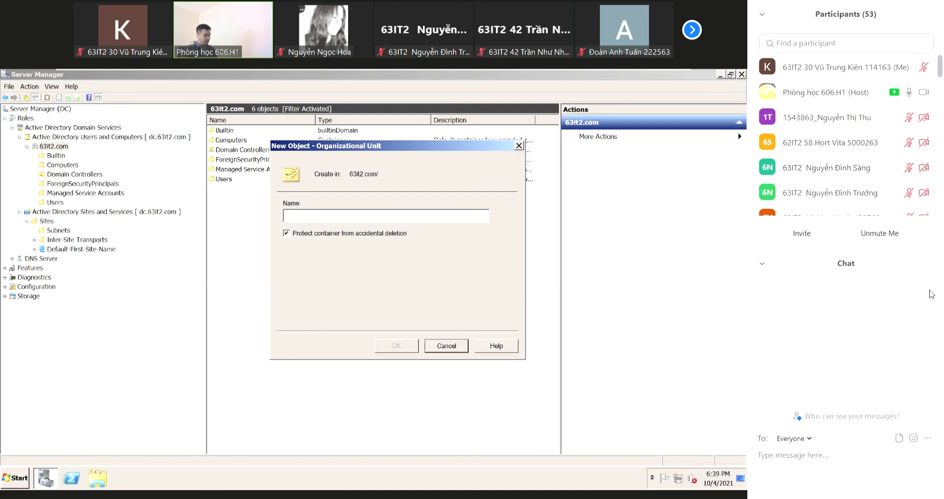
{"action": "type", "text": "Team"}
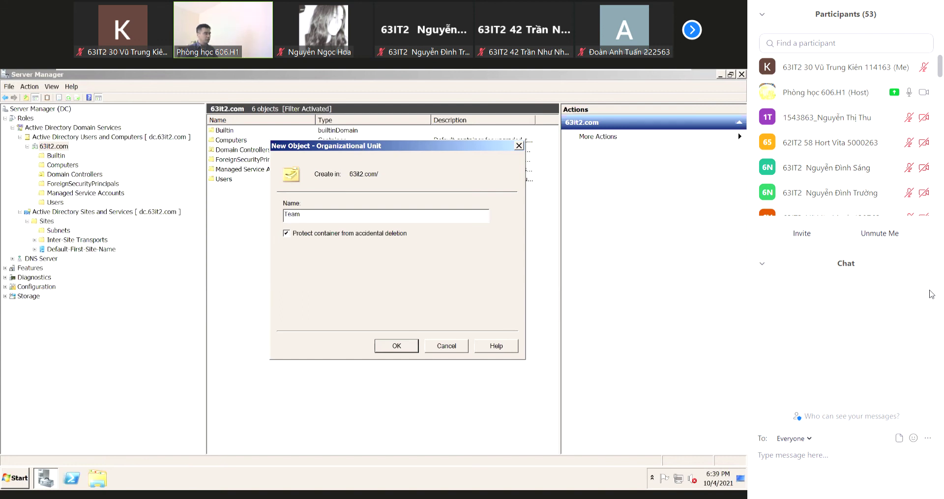
{"action": "type", "text": " 1"}
{"action": "left_click", "coordinate": [404, 345]}
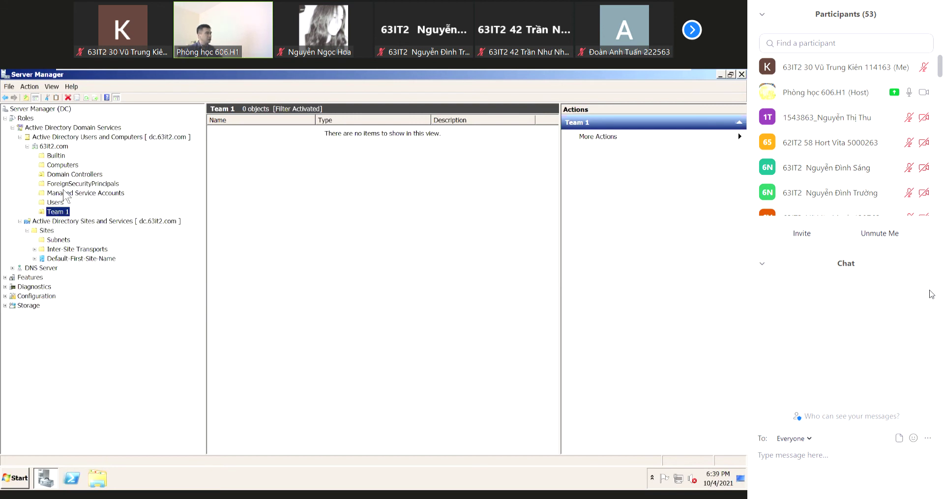
- Select the user account in the Users container, cancelling an accidental rename
{"action": "right_click", "coordinate": [62, 212]}
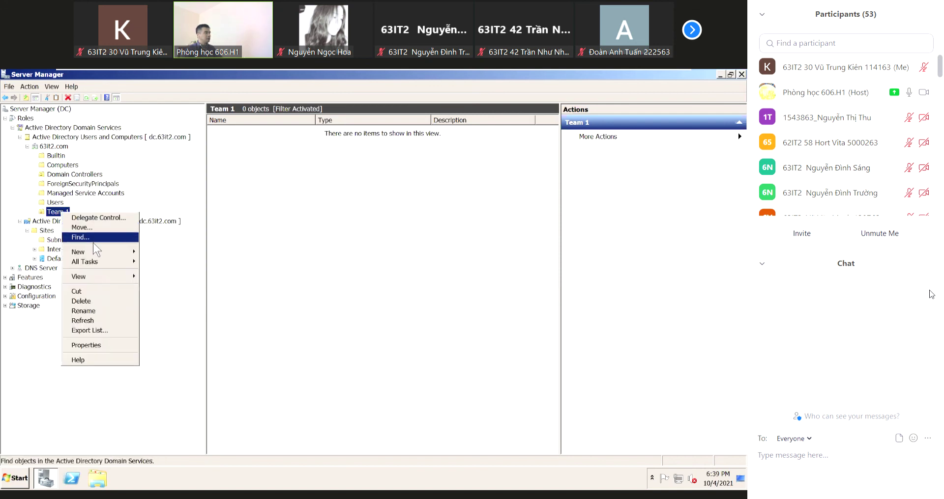
{"action": "left_click", "coordinate": [55, 203]}
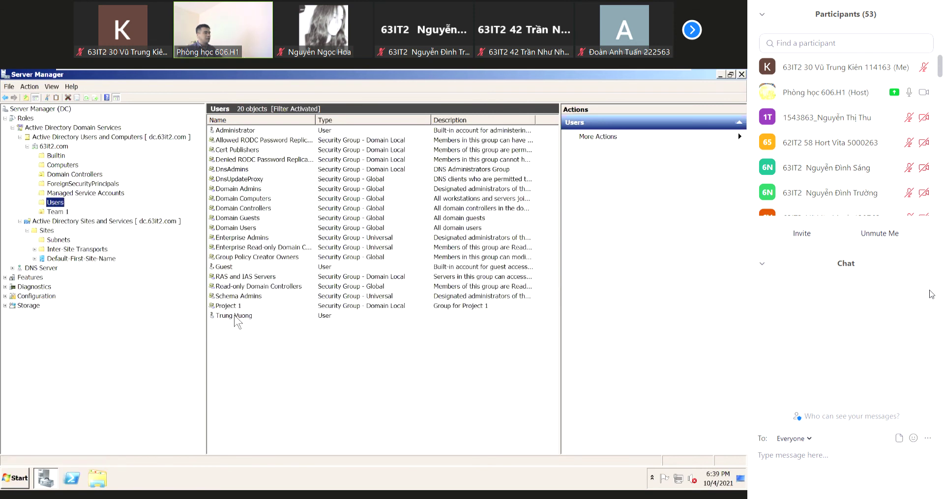
{"action": "left_click", "coordinate": [235, 317]}
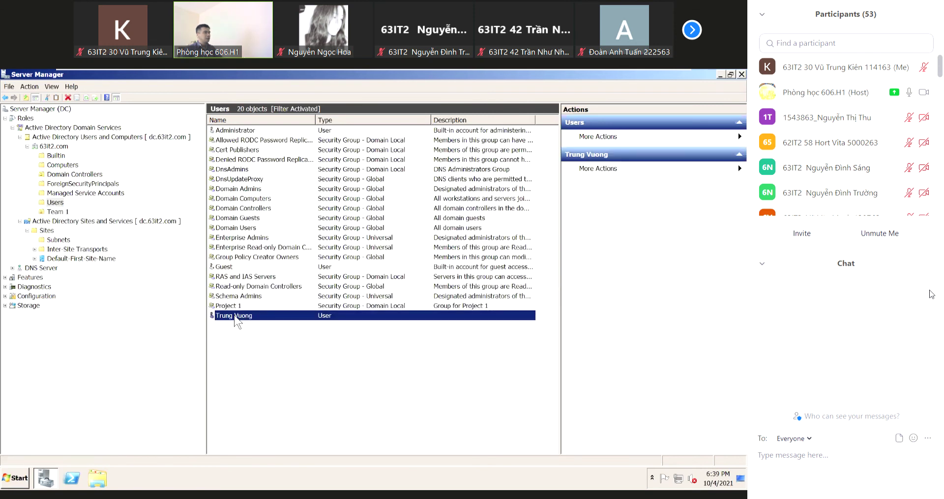
{"action": "right_click", "coordinate": [234, 318]}
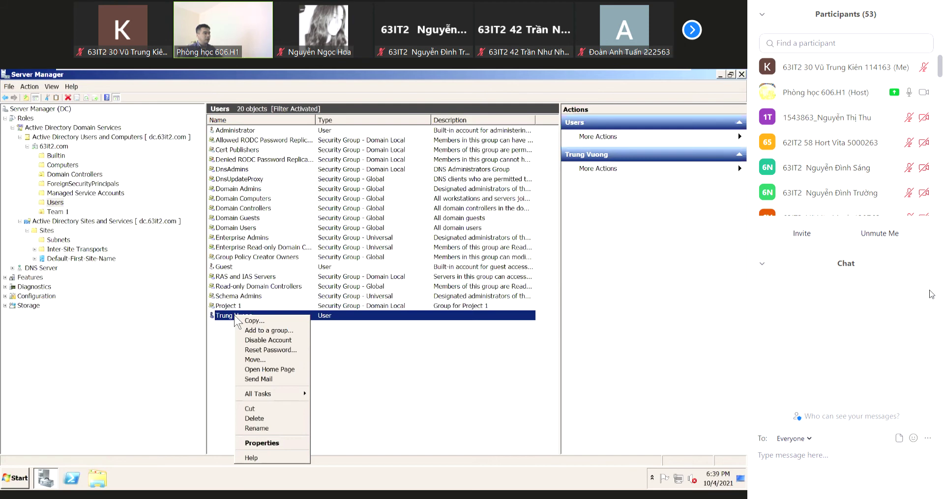
{"action": "left_click", "coordinate": [55, 212]}
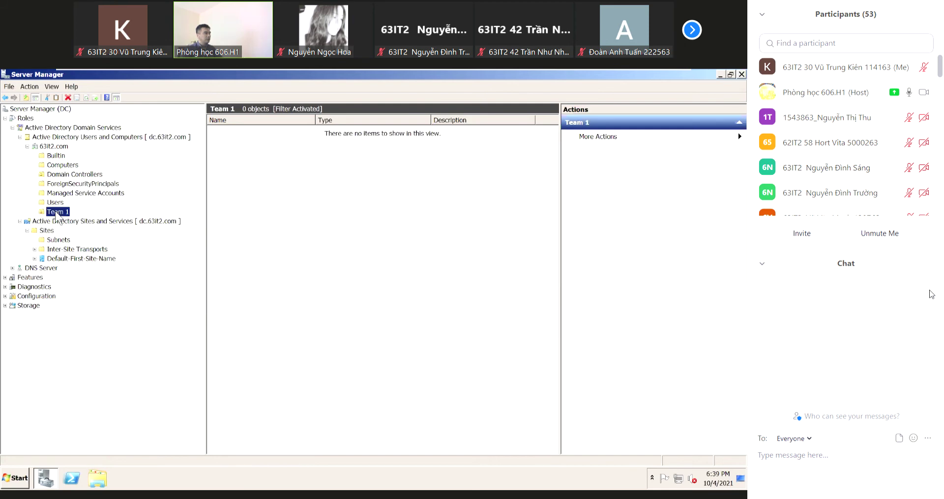
{"action": "left_click", "coordinate": [55, 202]}
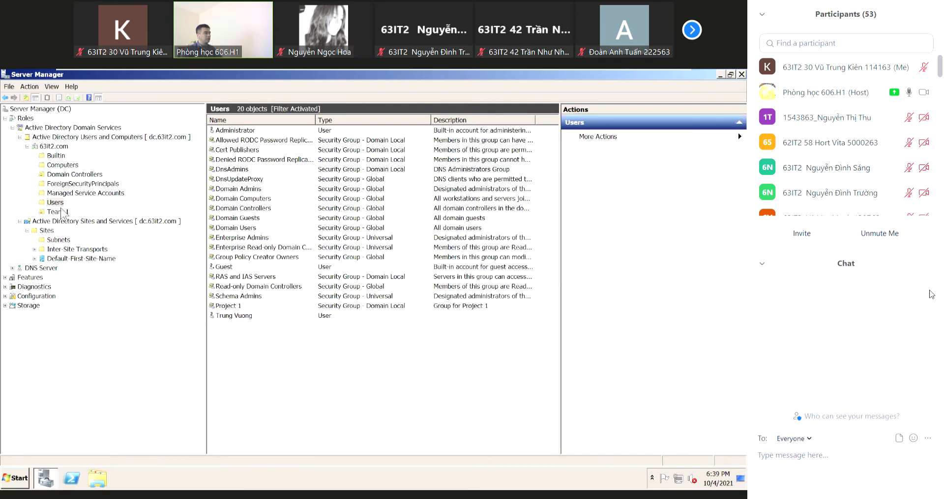
{"action": "right_click", "coordinate": [239, 319]}
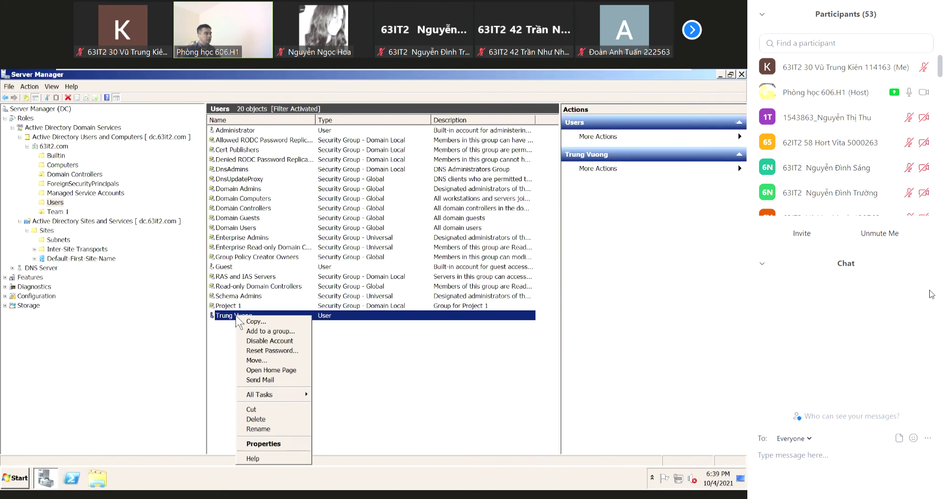
{"action": "mouse_move", "coordinate": [306, 397]}
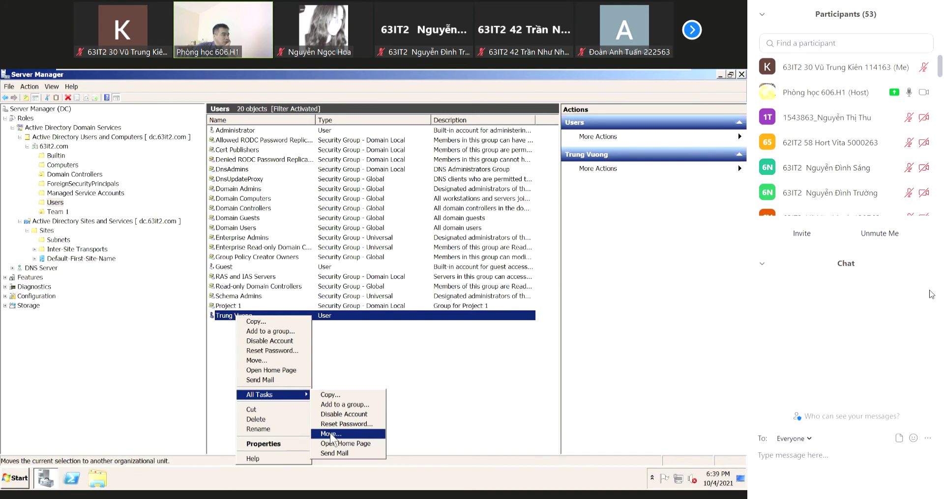
{"action": "left_click", "coordinate": [231, 316]}
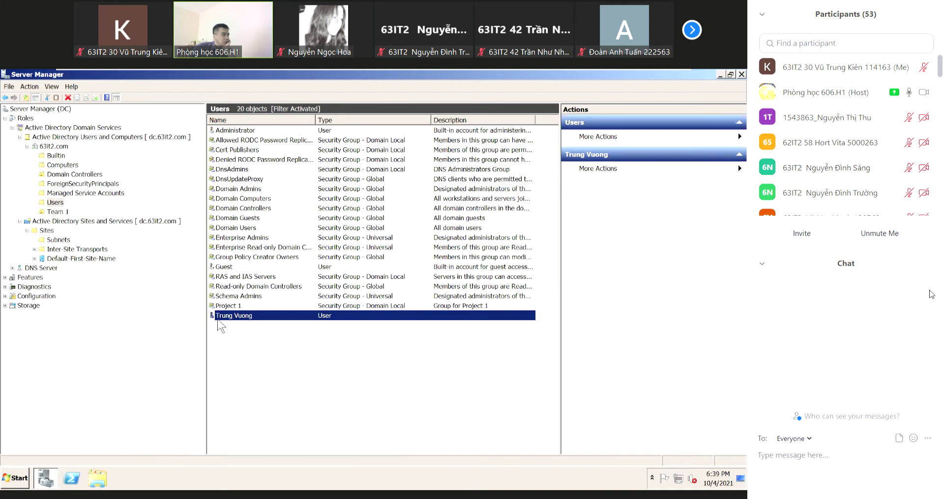
{"action": "right_click", "coordinate": [242, 318]}
{"action": "left_click", "coordinate": [226, 333]}
- Move the selected user account from Users into Team 1 via the Move dialog
{"action": "right_click", "coordinate": [242, 323]}
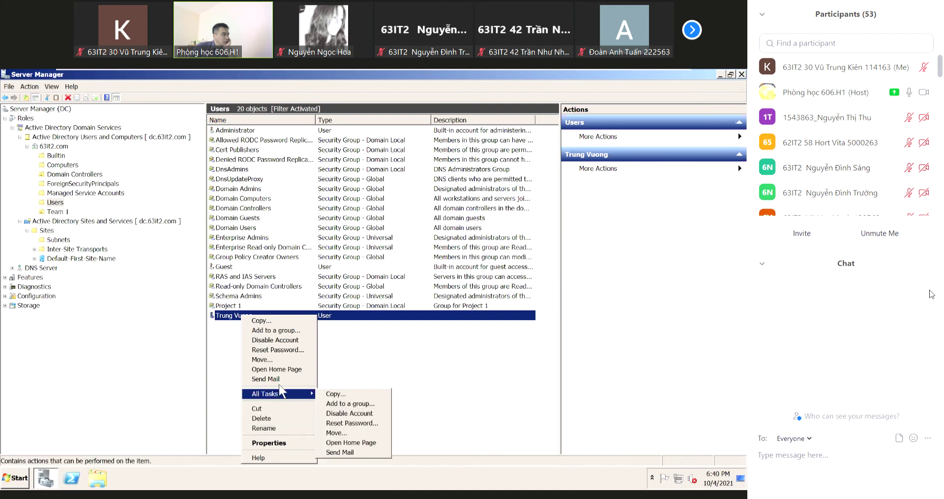
{"action": "left_click", "coordinate": [267, 359]}
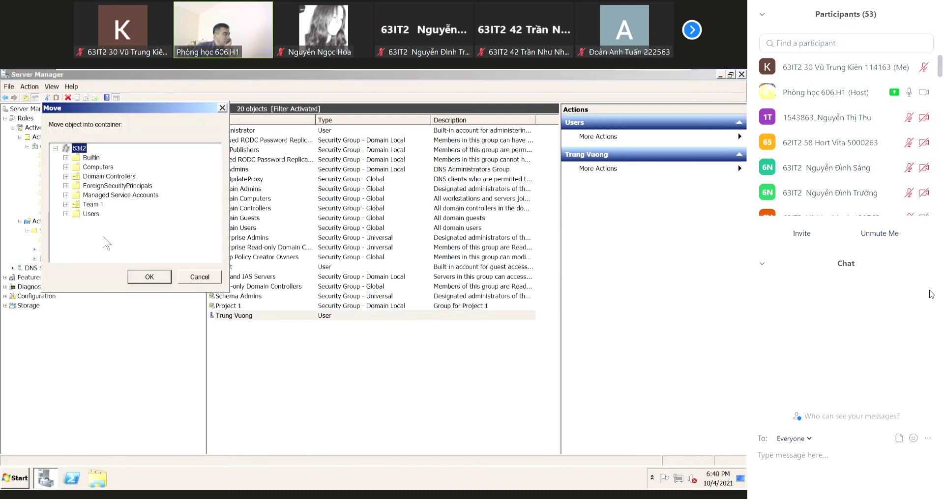
{"action": "left_click", "coordinate": [90, 204]}
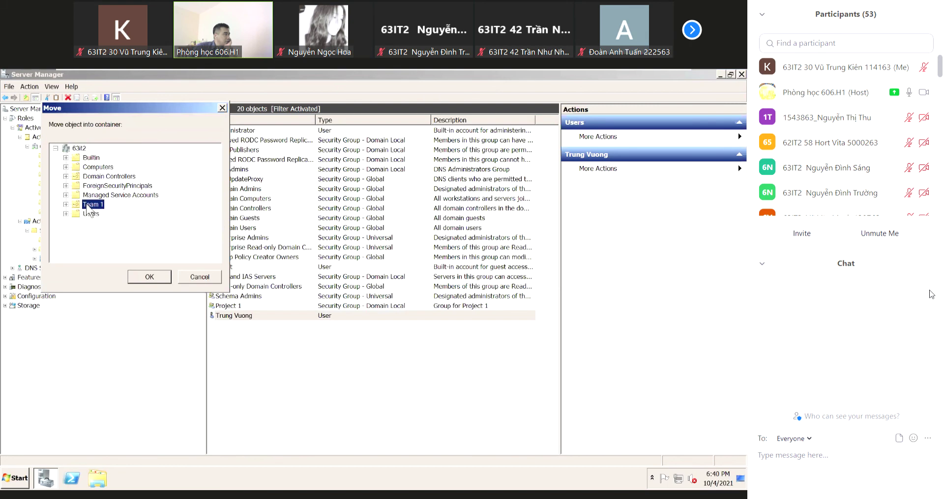
{"action": "left_click", "coordinate": [150, 278]}
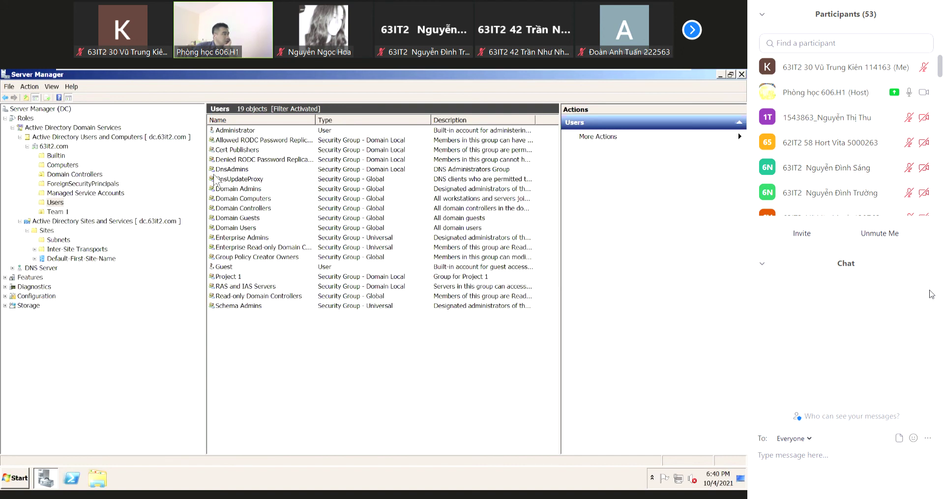
- Show Team 1's contents and open the moved user's properties
{"action": "left_click", "coordinate": [59, 212]}
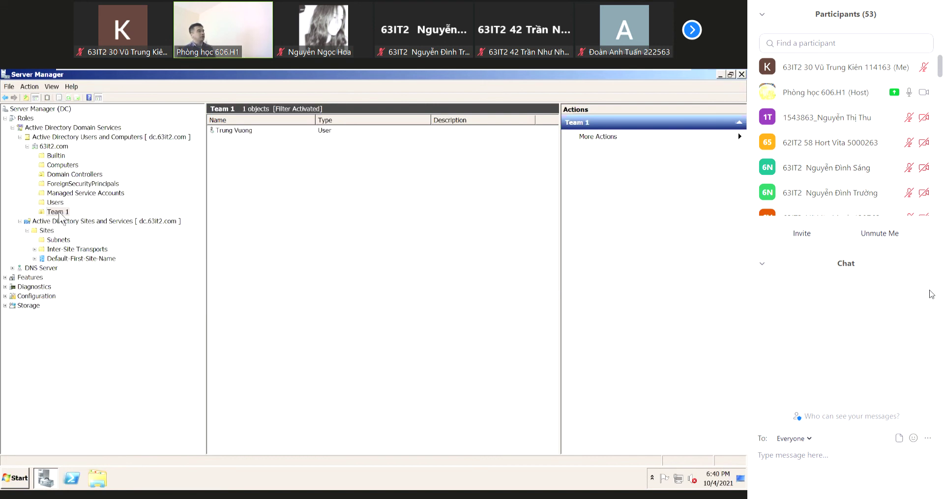
{"action": "left_click", "coordinate": [232, 131]}
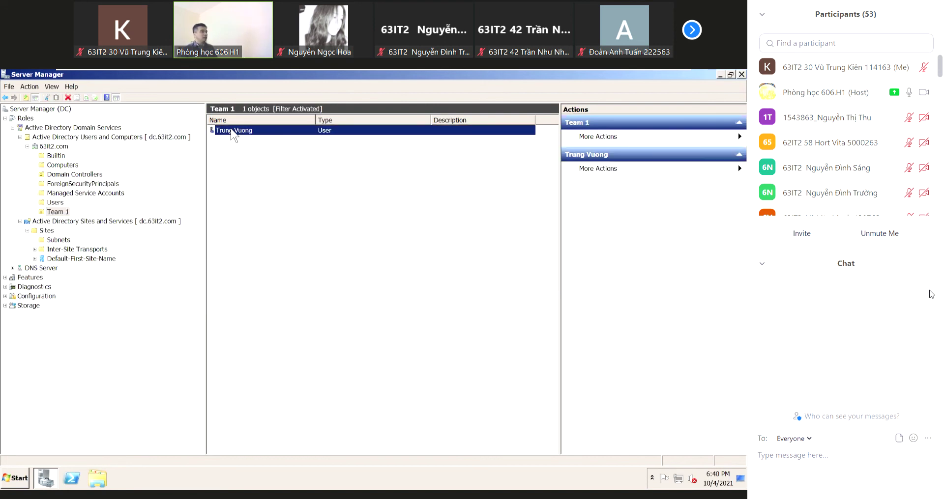
{"action": "double_click", "coordinate": [232, 130]}
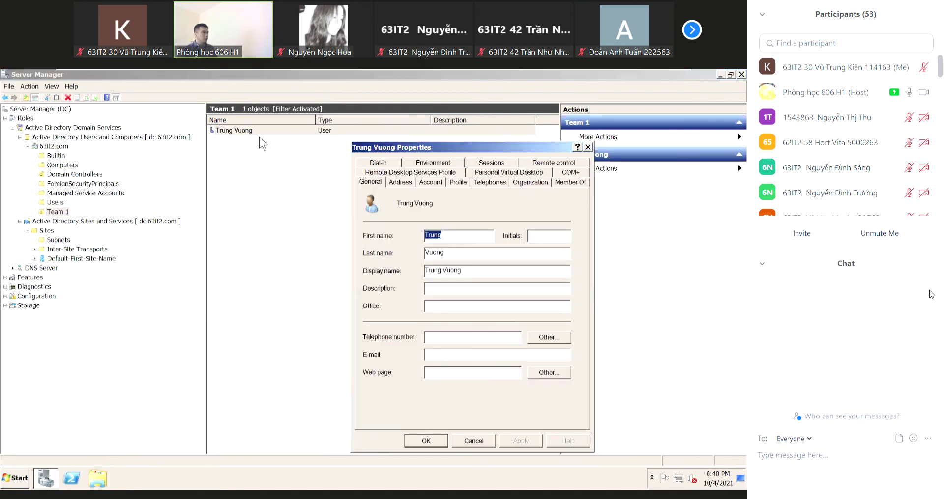
- Check the user's Domain Users and Project 1 memberships, then close properties unchanged
{"action": "left_click", "coordinate": [568, 184]}
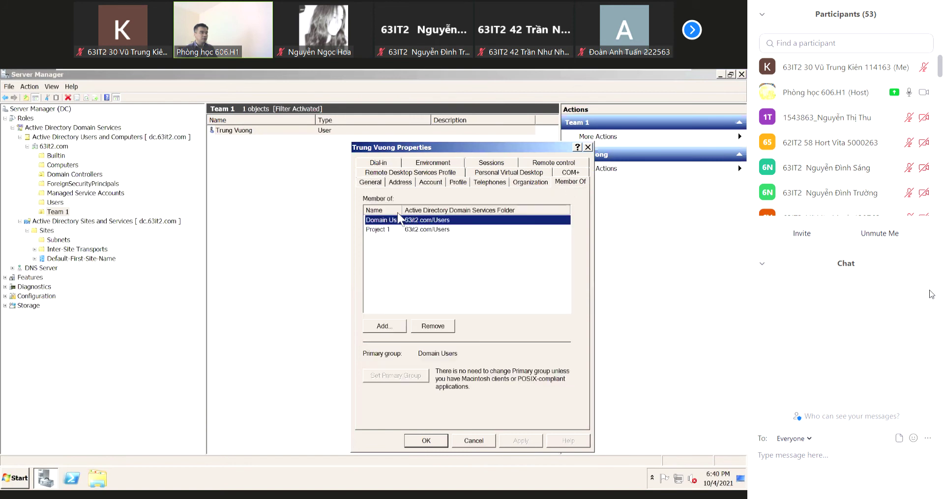
{"action": "left_click_drag", "start_coordinate": [403, 210], "coordinate": [425, 210]}
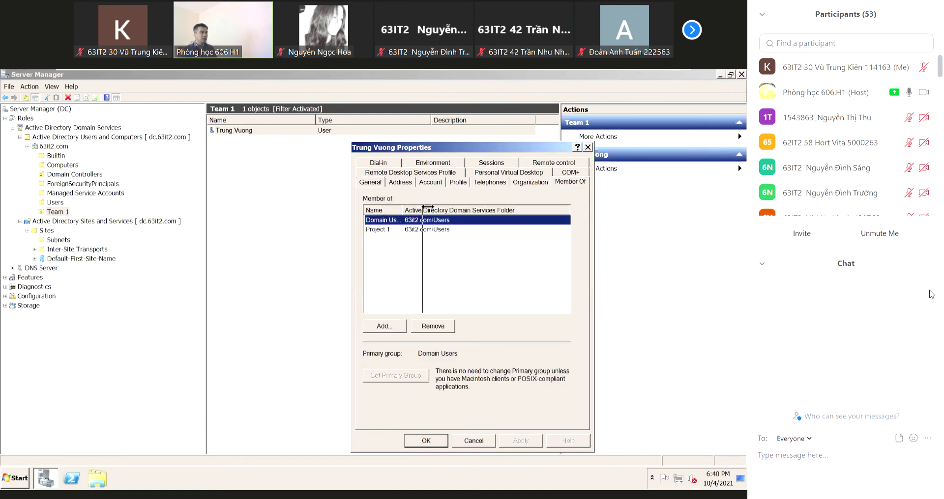
{"action": "left_click", "coordinate": [386, 230]}
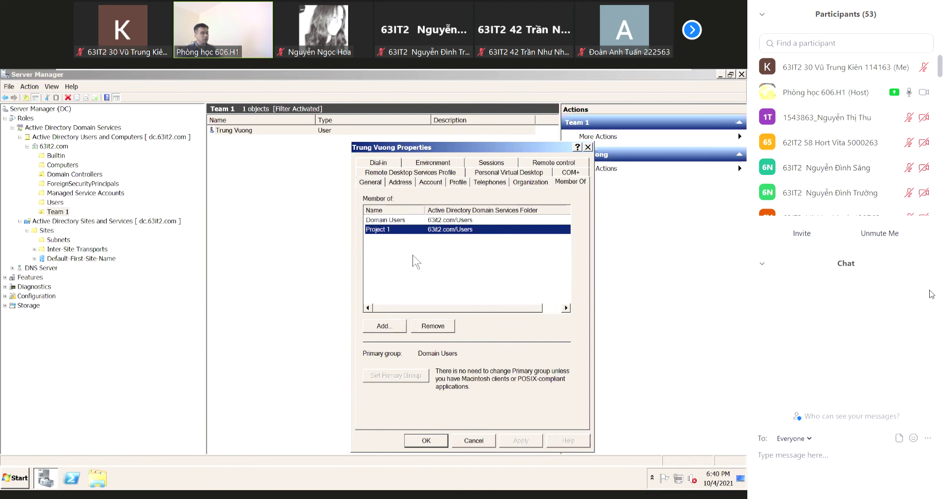
{"action": "left_click", "coordinate": [397, 221]}
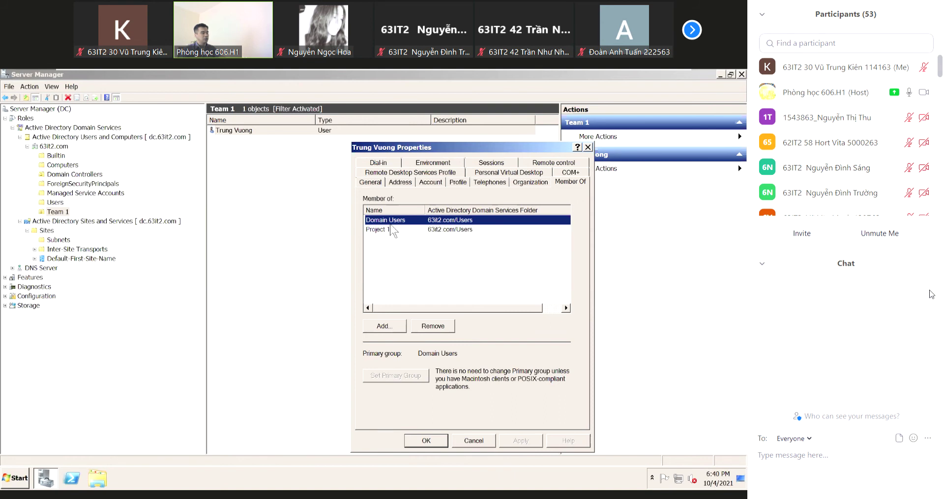
{"action": "left_click", "coordinate": [387, 231]}
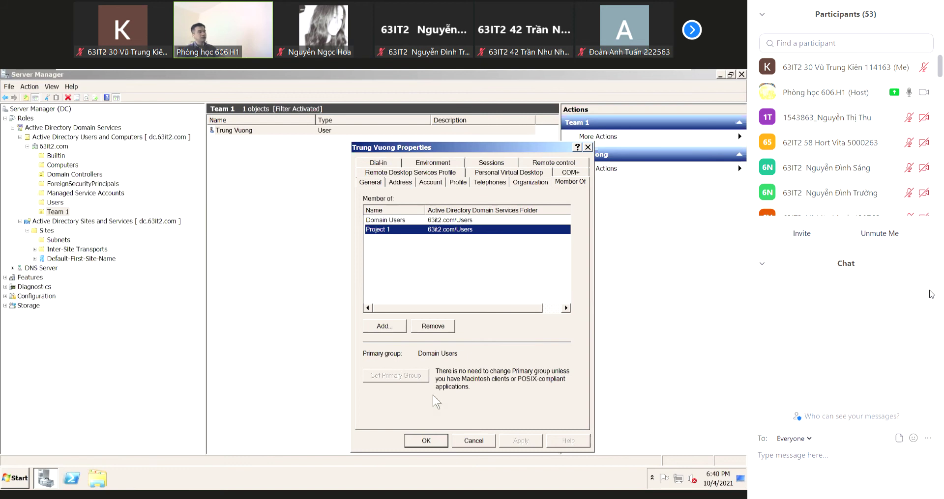
{"action": "left_click", "coordinate": [424, 443]}
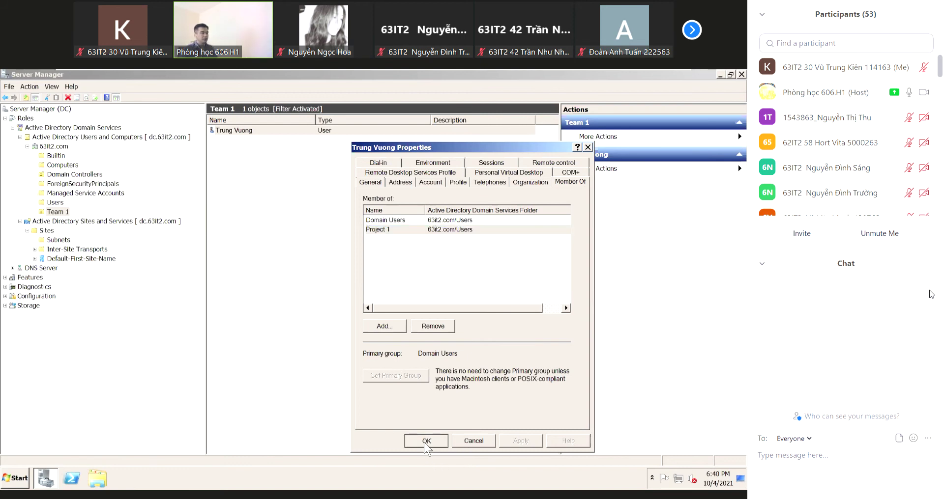
- Open the context menu of the Team 1 organizational unit
{"action": "right_click", "coordinate": [61, 212]}
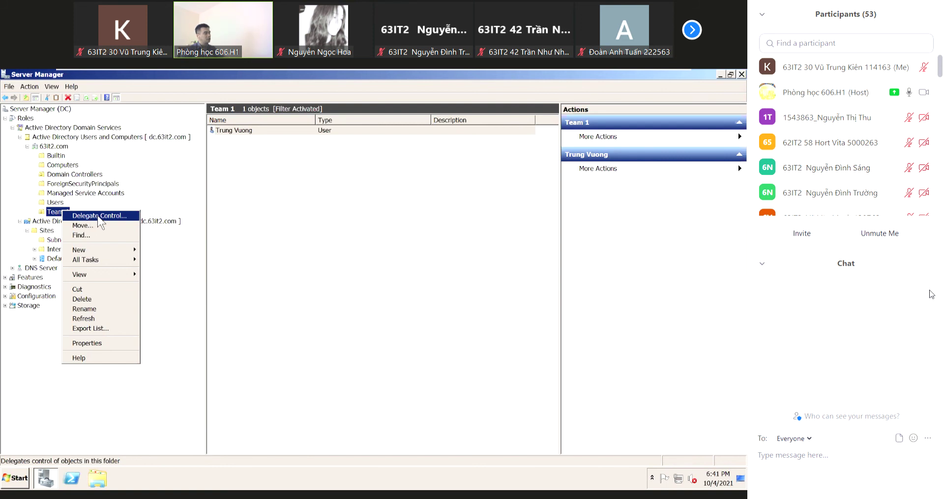
- Start Delegate Control on Team 1 and add the resolved user account as delegate
{"action": "left_click", "coordinate": [99, 217]}
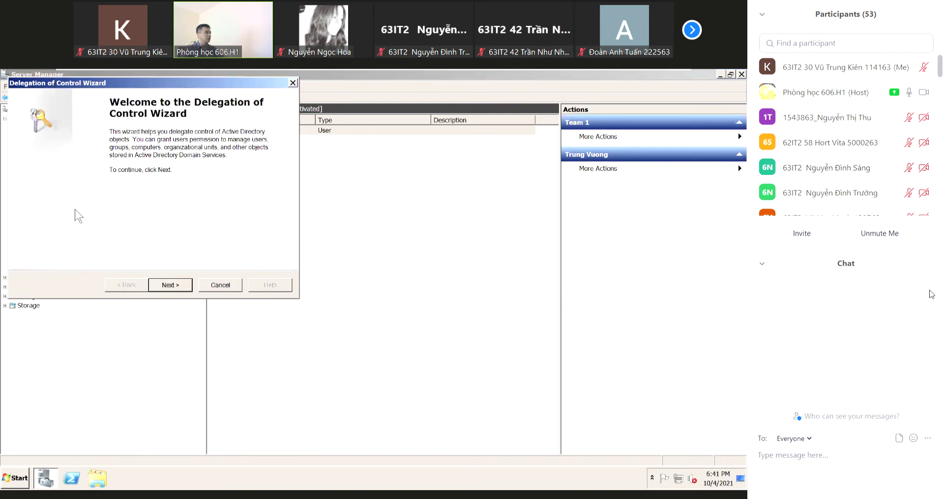
{"action": "left_click", "coordinate": [177, 285]}
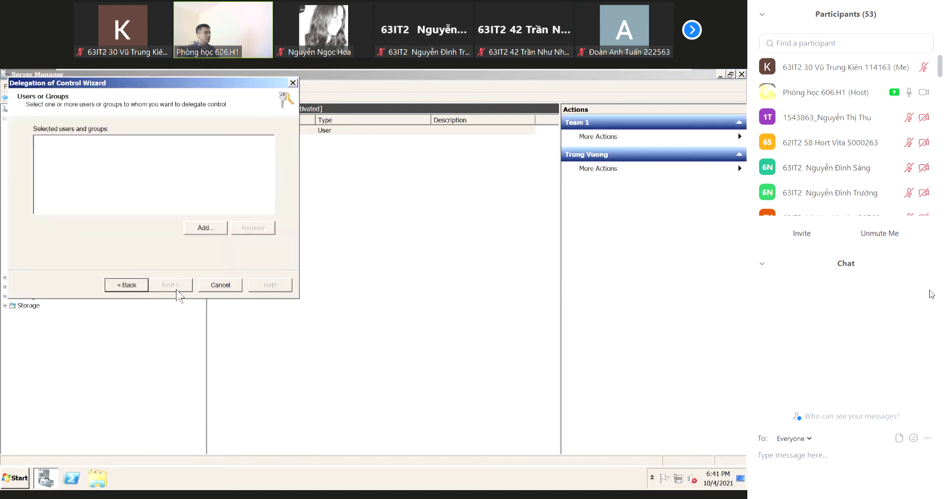
{"action": "left_click", "coordinate": [200, 225]}
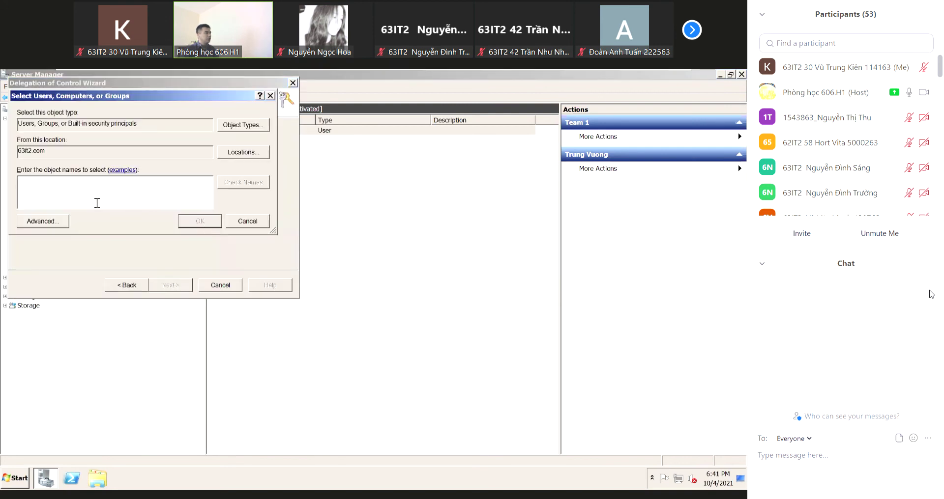
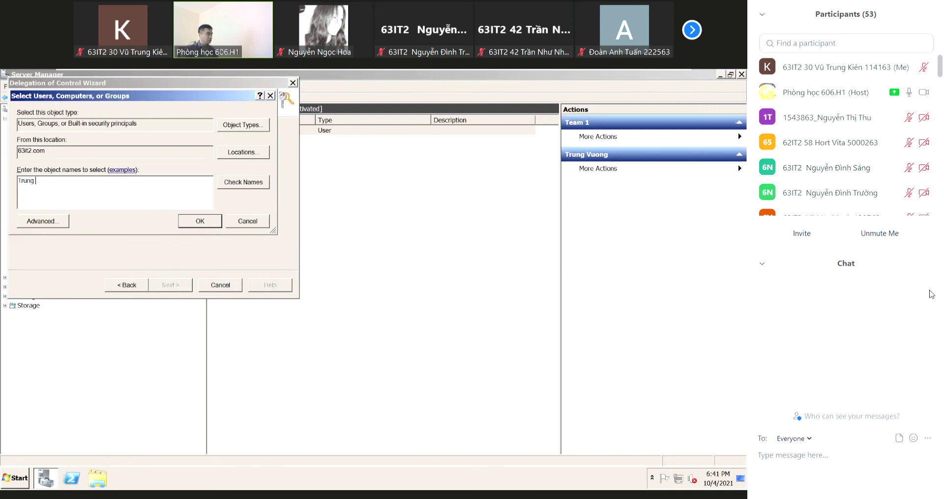
{"action": "left_click", "coordinate": [229, 187]}
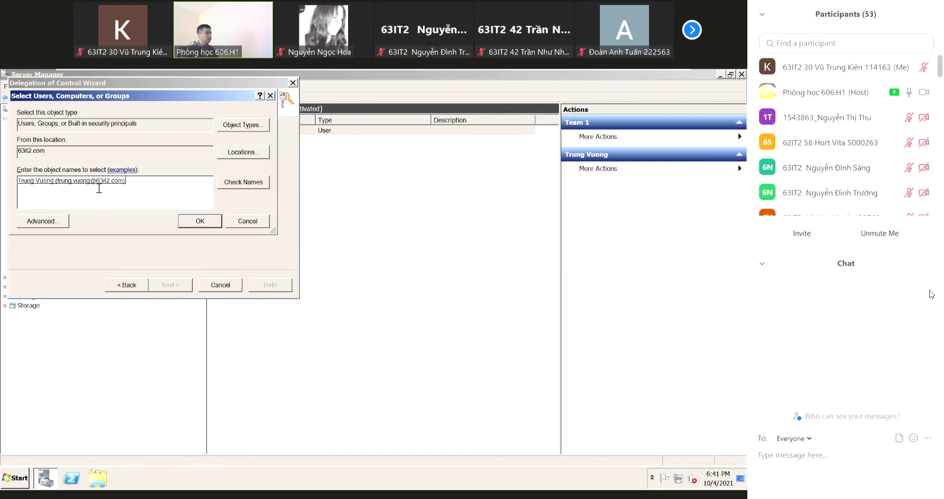
{"action": "left_click", "coordinate": [206, 222]}
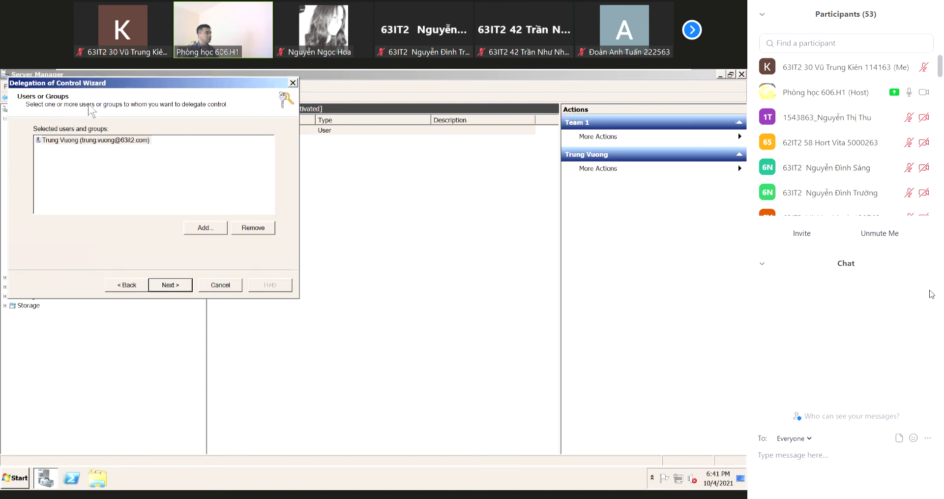
{"action": "left_click", "coordinate": [172, 284]}
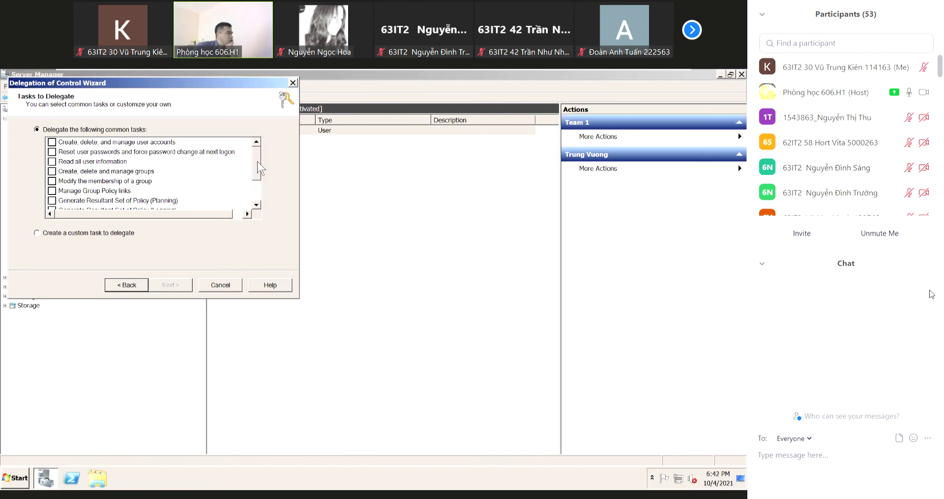
- Delegate managing users, resetting passwords, reading user info, managing groups and one more task
{"action": "left_click_drag", "start_coordinate": [258, 162], "coordinate": [257, 205]}
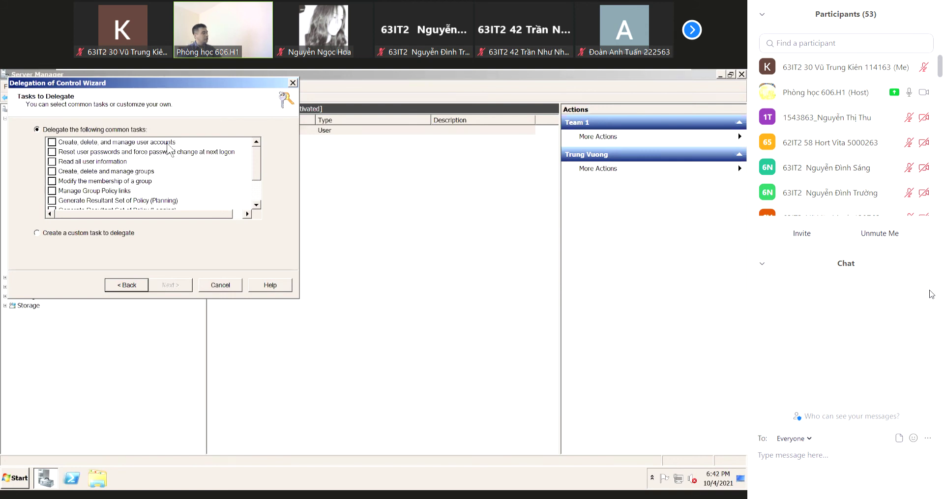
{"action": "left_click", "coordinate": [53, 143]}
{"action": "left_click", "coordinate": [52, 153]}
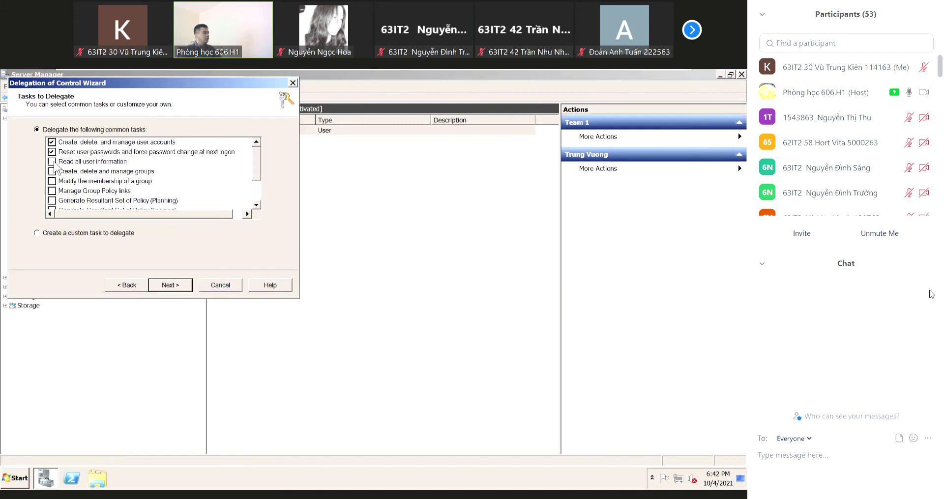
{"action": "left_click", "coordinate": [55, 166]}
{"action": "left_click", "coordinate": [54, 172]}
{"action": "left_click", "coordinate": [52, 191]}
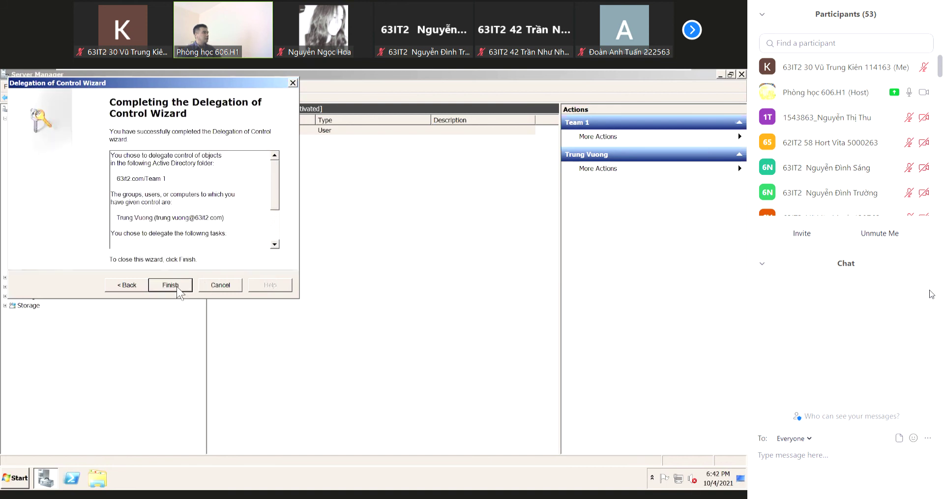
{"action": "left_click", "coordinate": [170, 285]}
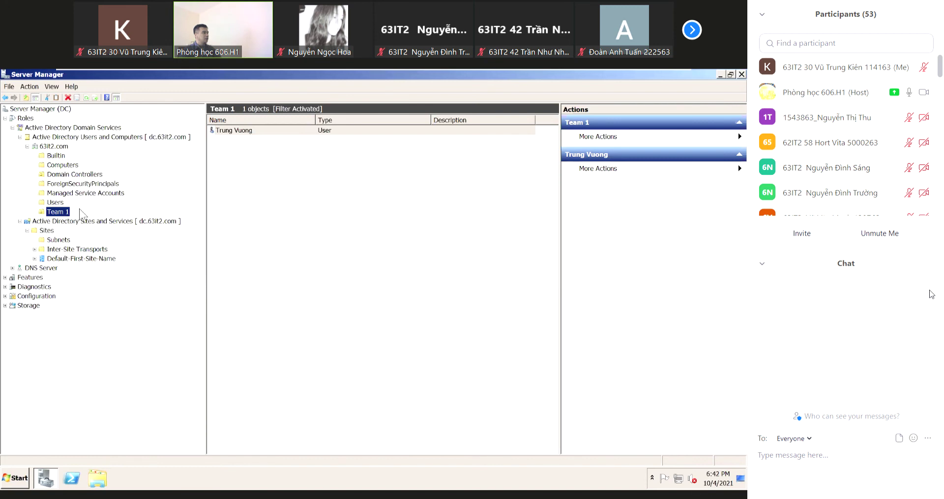
{"action": "right_click", "coordinate": [61, 212]}
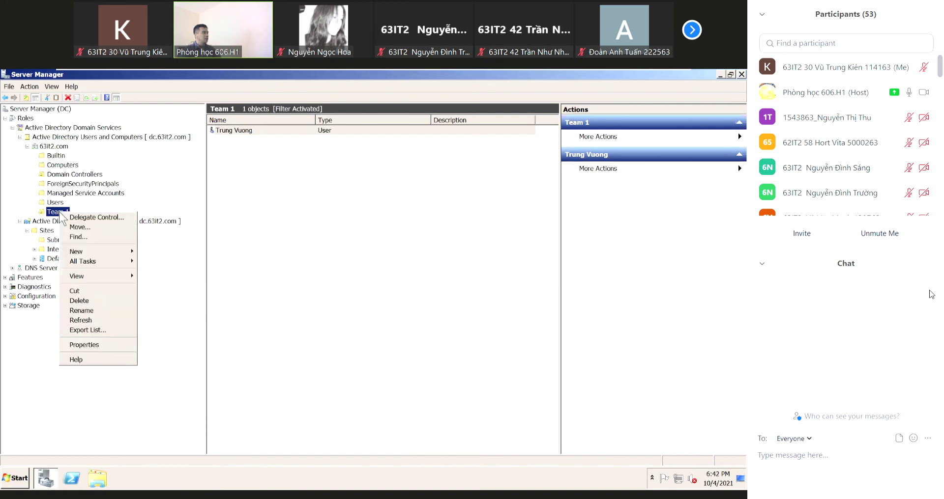
{"action": "left_click", "coordinate": [264, 177]}
{"action": "left_click", "coordinate": [237, 130]}
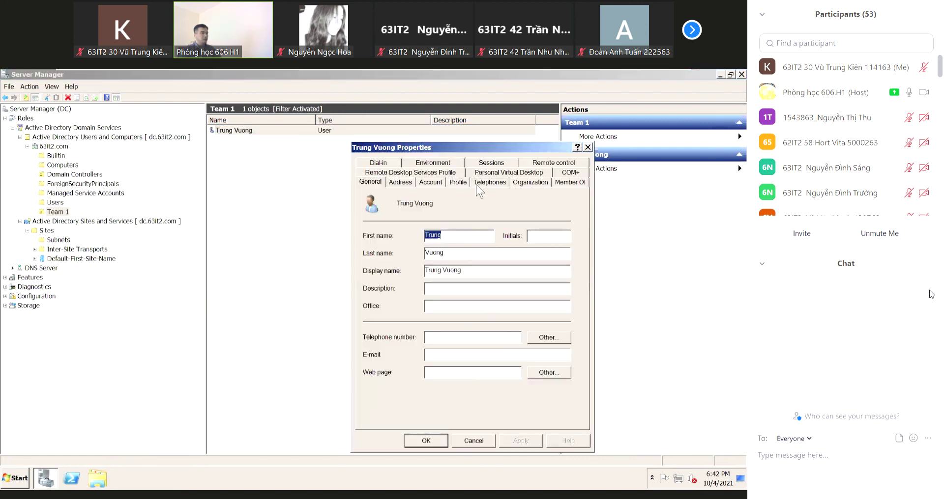
{"action": "left_click", "coordinate": [568, 181]}
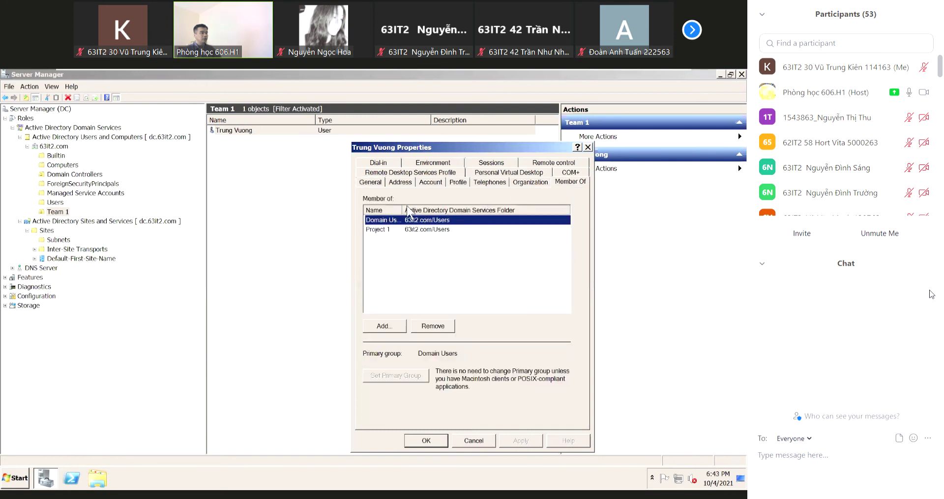
{"action": "left_click_drag", "start_coordinate": [400, 210], "coordinate": [433, 209]}
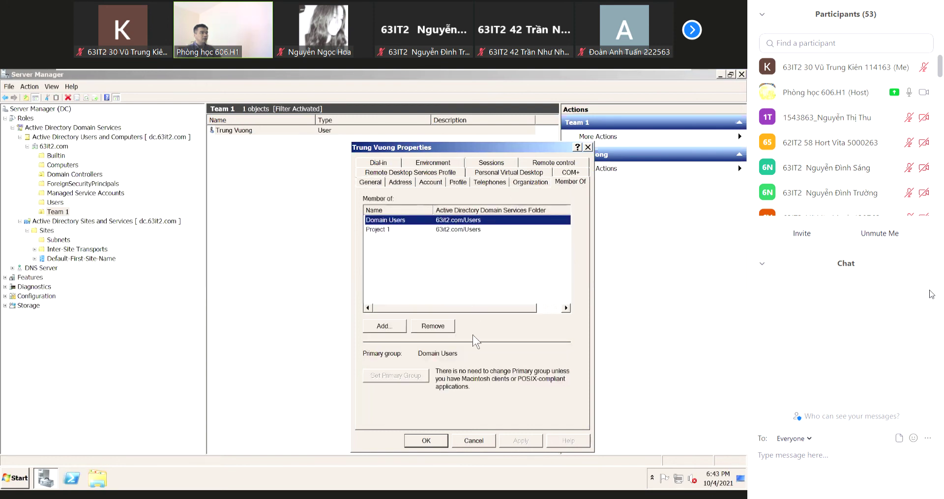
{"action": "left_click", "coordinate": [479, 441]}
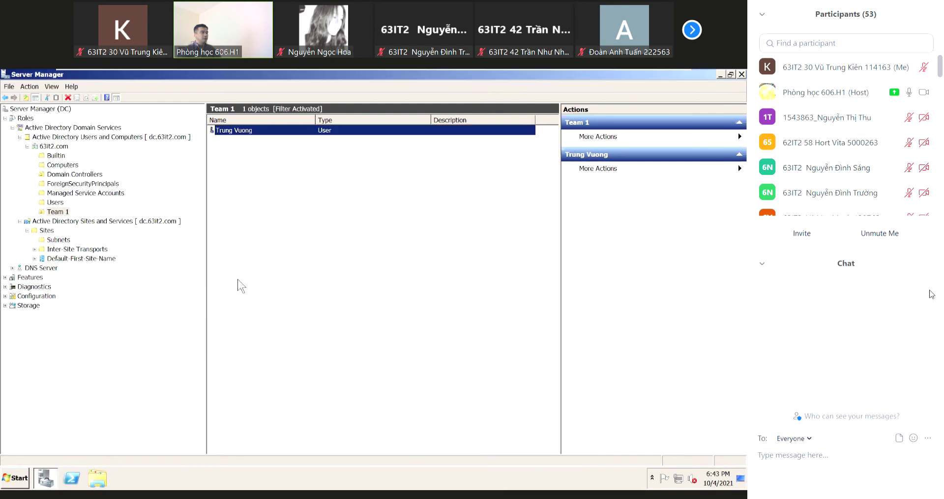
- Restart Delegate Control on Team 1 and add the resolved user account as delegate
{"action": "right_click", "coordinate": [56, 213]}
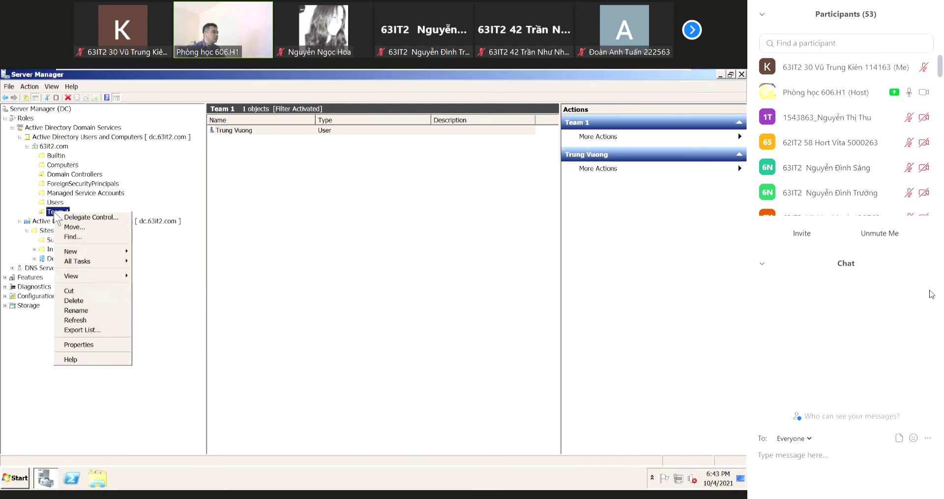
{"action": "left_click", "coordinate": [69, 218]}
{"action": "left_click", "coordinate": [170, 285]}
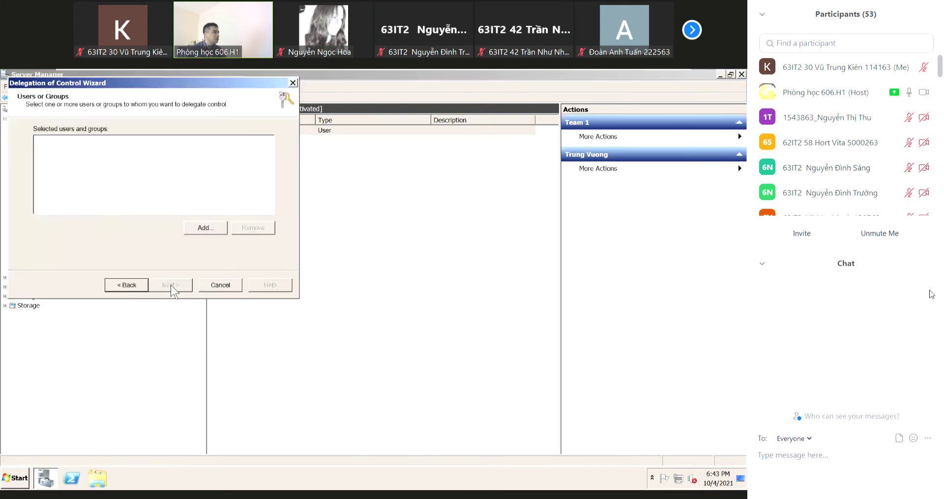
{"action": "left_click", "coordinate": [201, 228]}
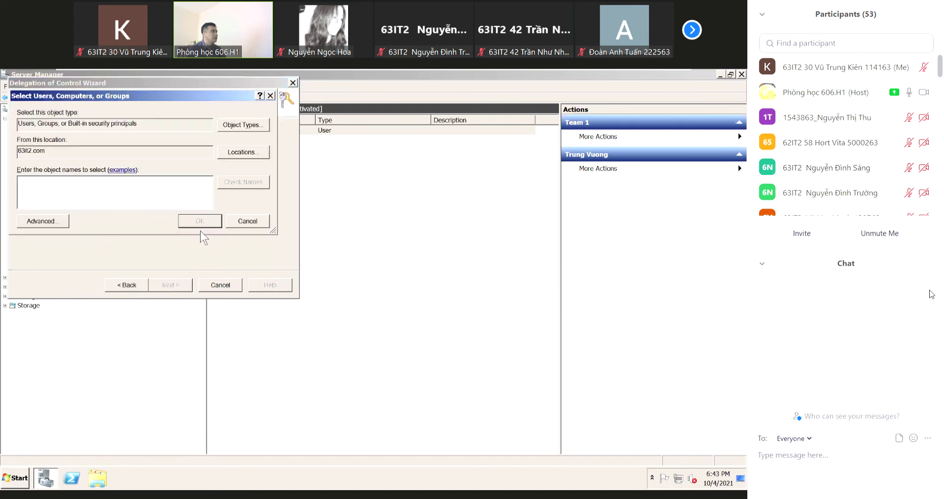
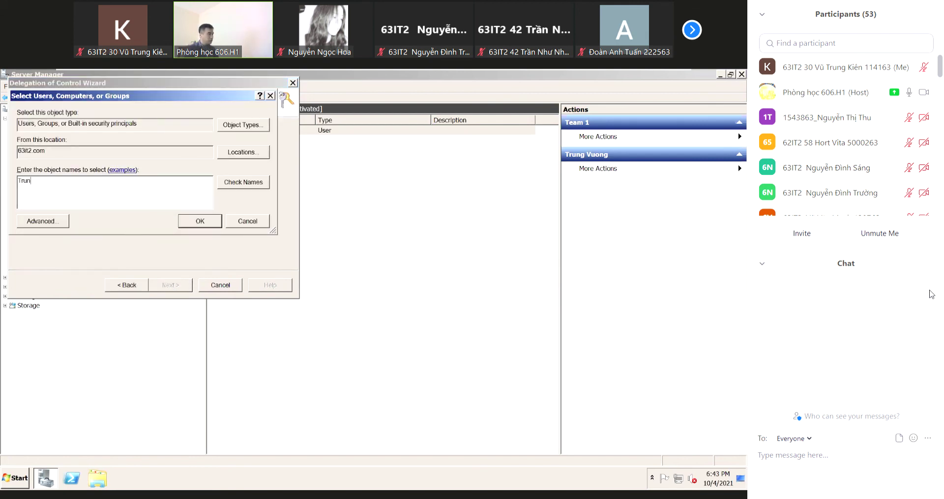
{"action": "left_click", "coordinate": [226, 183]}
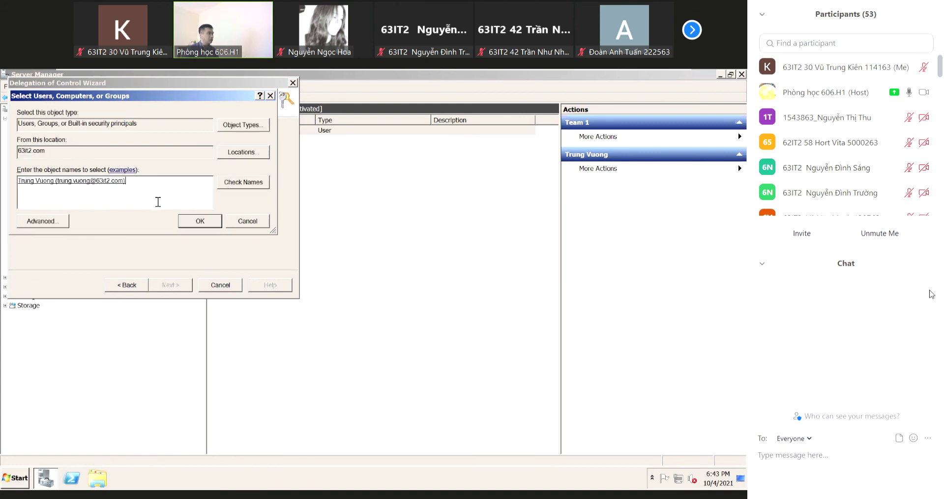
{"action": "left_click", "coordinate": [190, 222]}
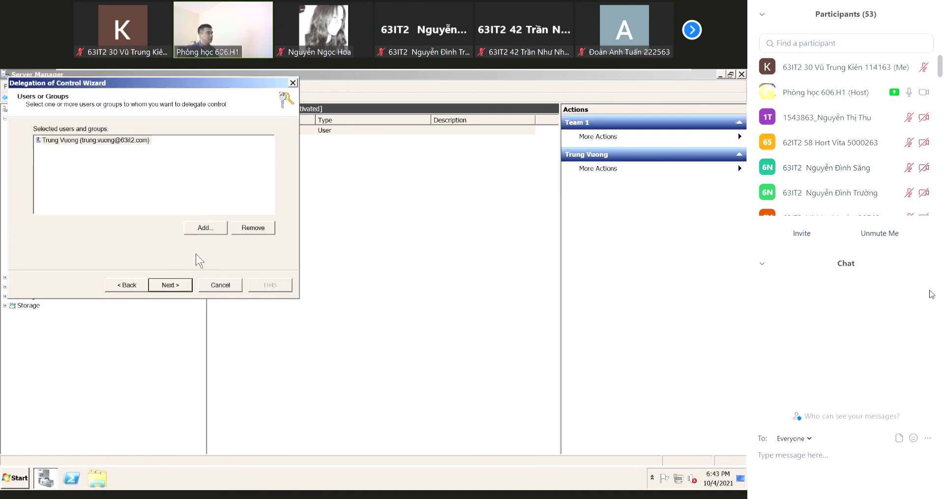
{"action": "left_click", "coordinate": [174, 286]}
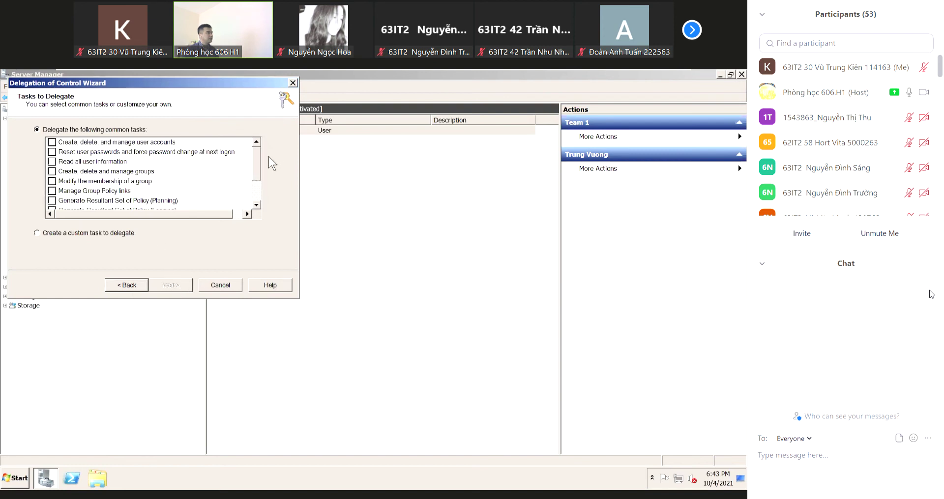
- Tick user management, password reset, reading user info, group management and group membership tasks
{"action": "left_click_drag", "start_coordinate": [257, 162], "coordinate": [225, 126]}
{"action": "left_click", "coordinate": [53, 142]}
{"action": "left_click", "coordinate": [52, 152]}
{"action": "left_click", "coordinate": [52, 162]}
{"action": "left_click", "coordinate": [52, 171]}
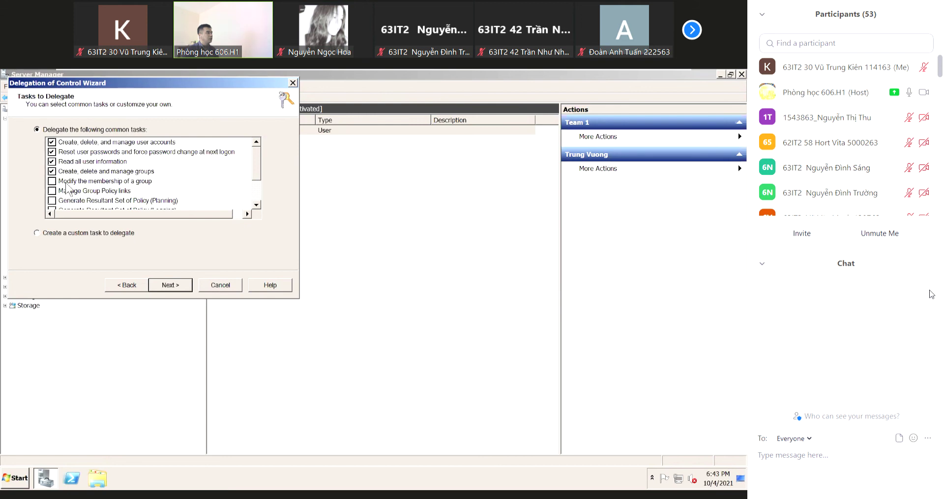
{"action": "left_click", "coordinate": [66, 181]}
{"action": "left_click", "coordinate": [52, 181]}
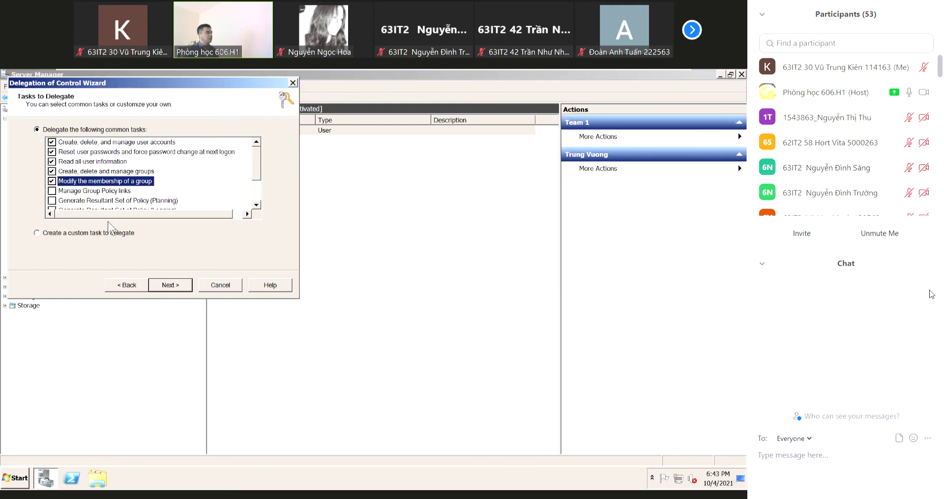
{"action": "left_click", "coordinate": [172, 286]}
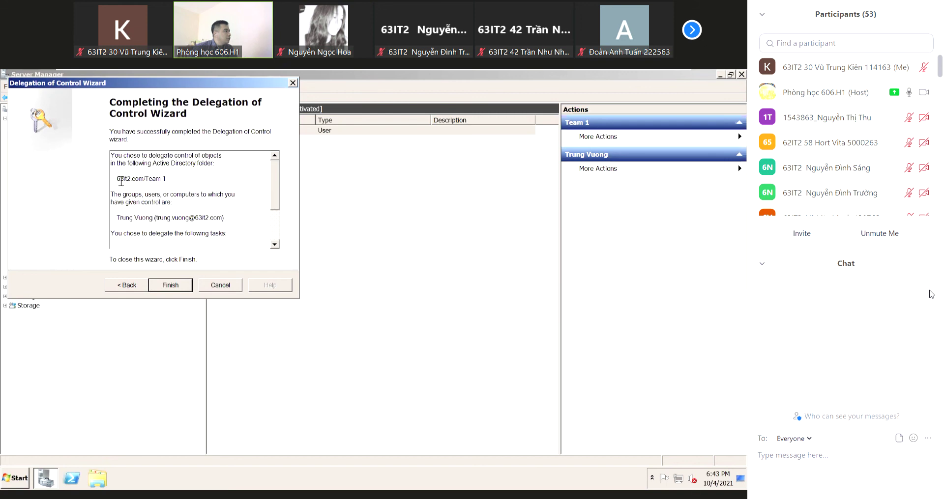
- Review the summary listing 63it2.com/Team 1 and the delegated user, then finish the wizard
{"action": "left_click_drag", "start_coordinate": [117, 180], "coordinate": [167, 179]}
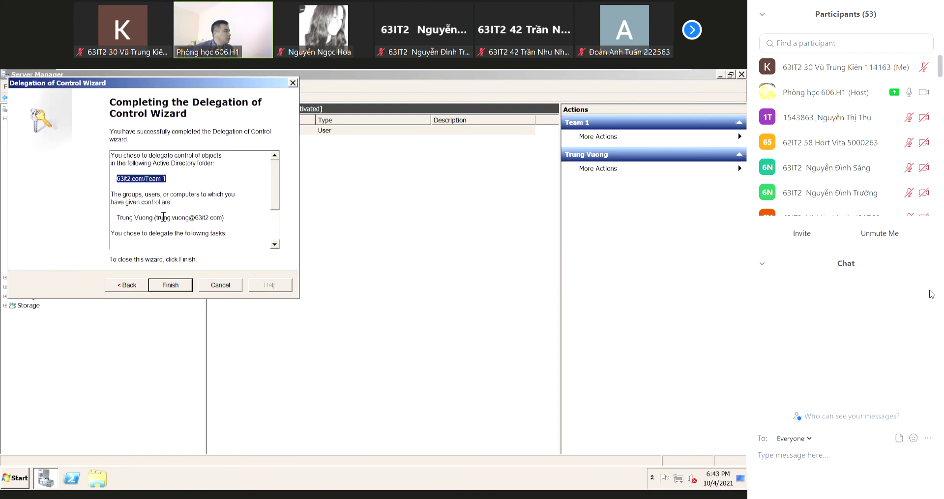
{"action": "left_click_drag", "start_coordinate": [117, 218], "coordinate": [237, 216]}
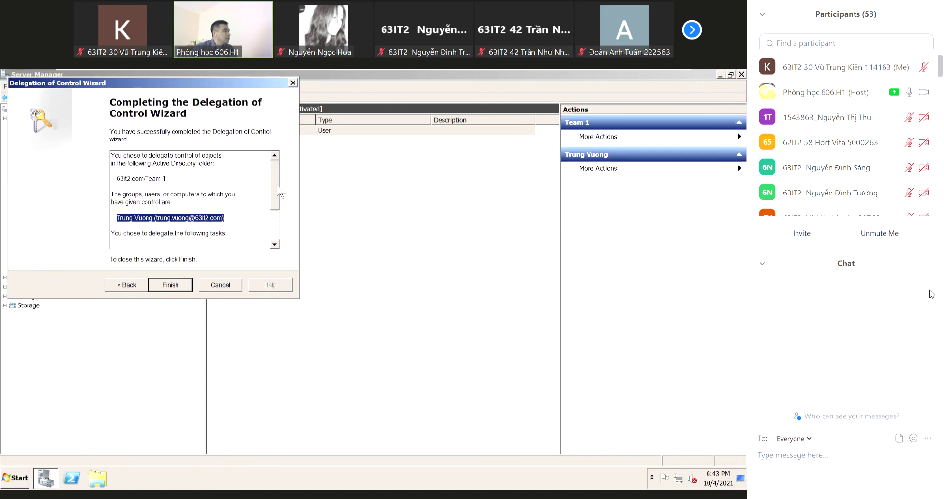
{"action": "left_click_drag", "start_coordinate": [273, 188], "coordinate": [272, 211]}
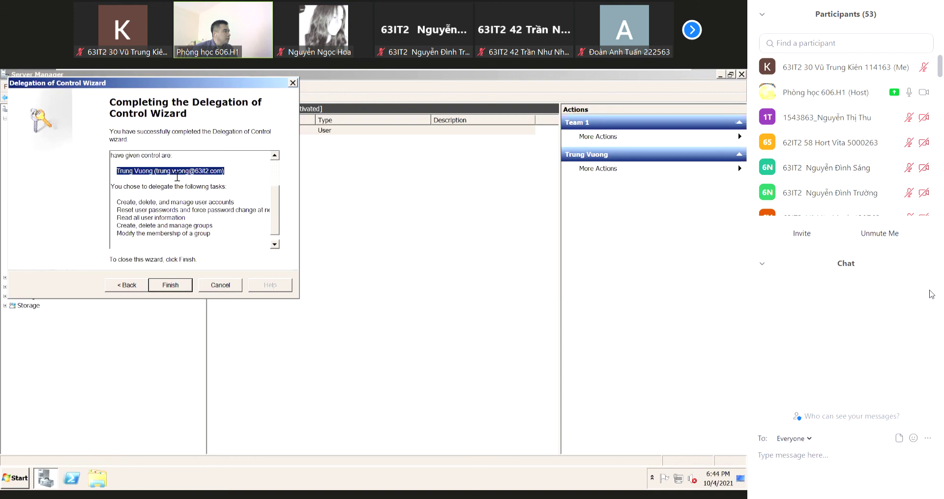
{"action": "left_click", "coordinate": [173, 287]}
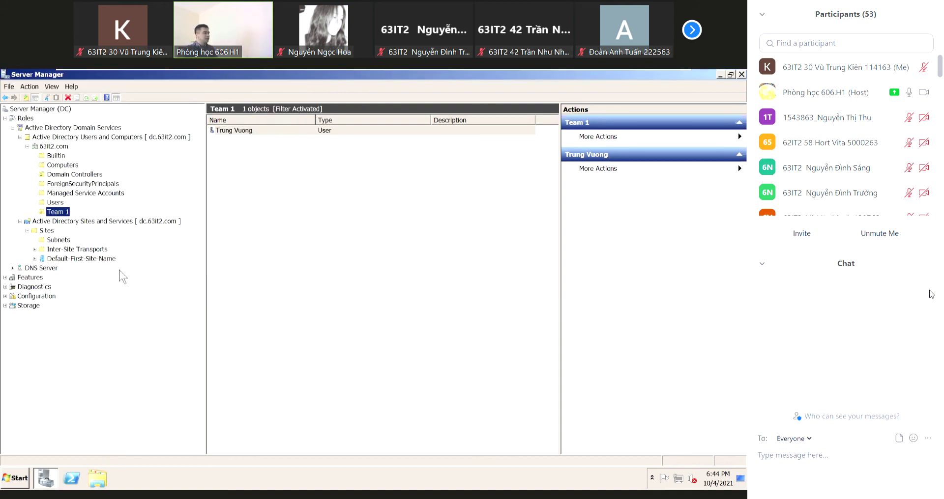
{"action": "key", "text": "alt"}
{"action": "mouse_move", "coordinate": [547, 69]}
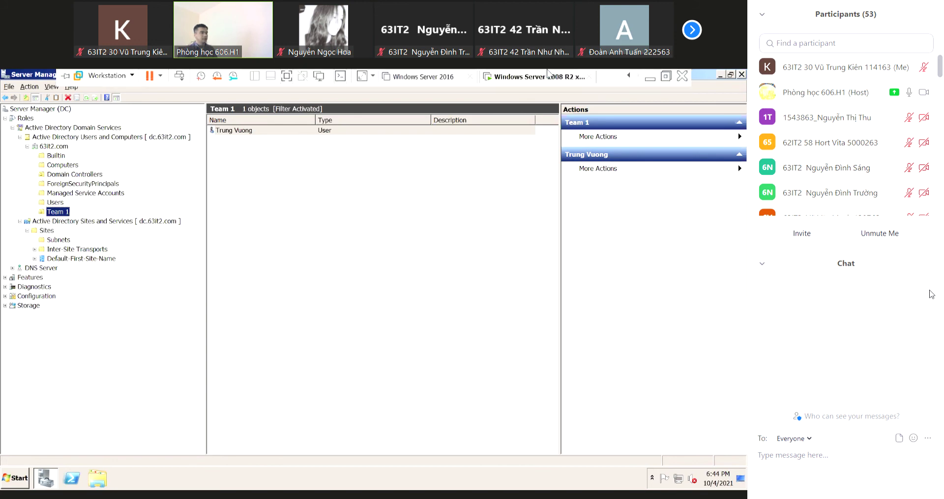
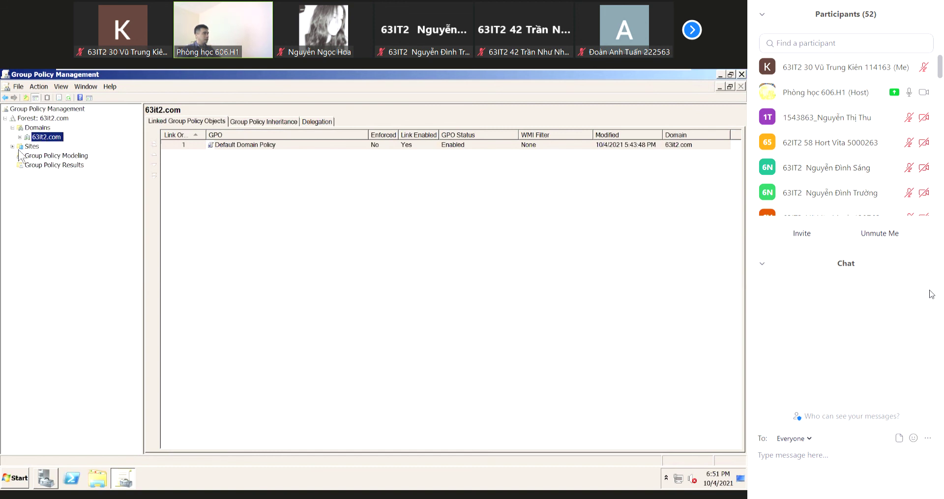
- Browse the Sites, Group Policy Modeling and Group Policy Results containers
{"action": "left_click", "coordinate": [34, 148]}
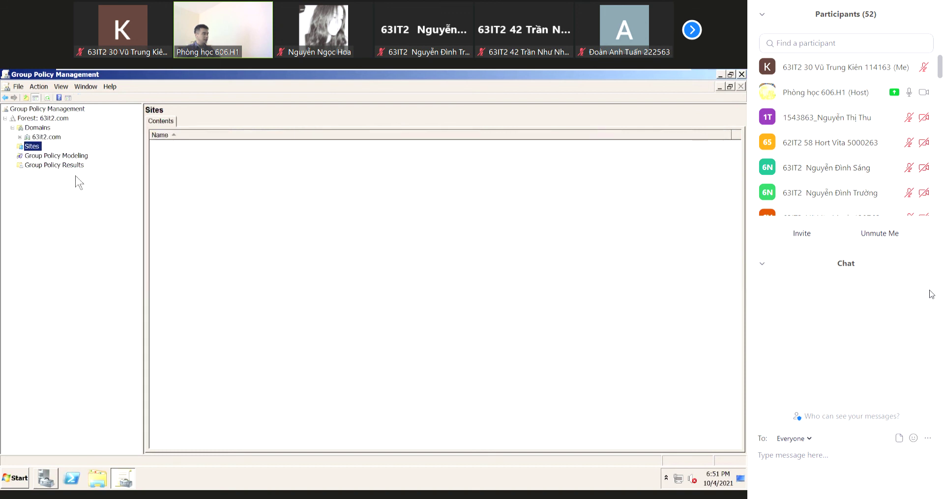
{"action": "left_click", "coordinate": [48, 156]}
{"action": "left_click", "coordinate": [48, 166]}
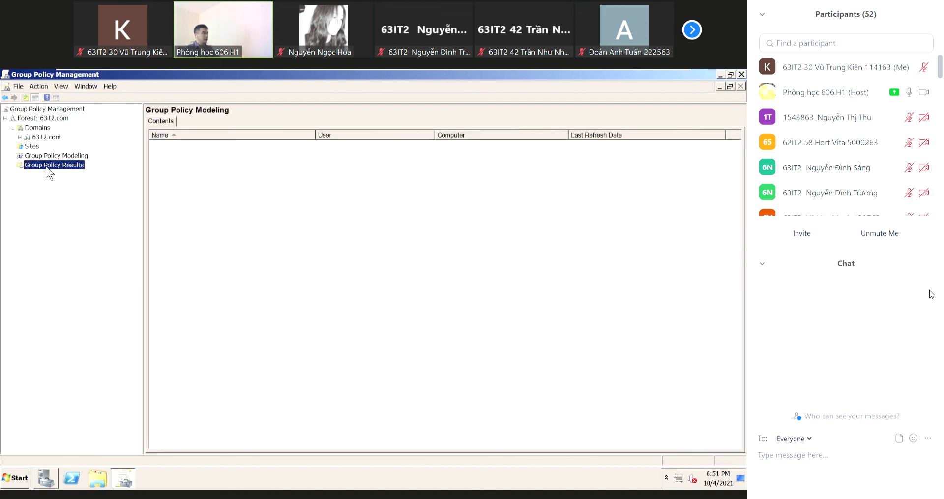
- Expand 63it2.com and show the Default Domain Policy link's scope, acknowledging the link warning
{"action": "left_click", "coordinate": [41, 139]}
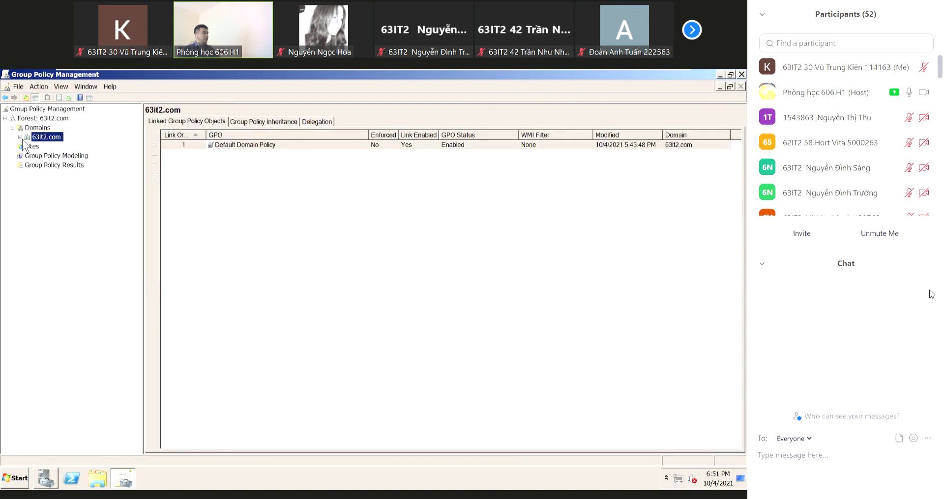
{"action": "left_click", "coordinate": [20, 137]}
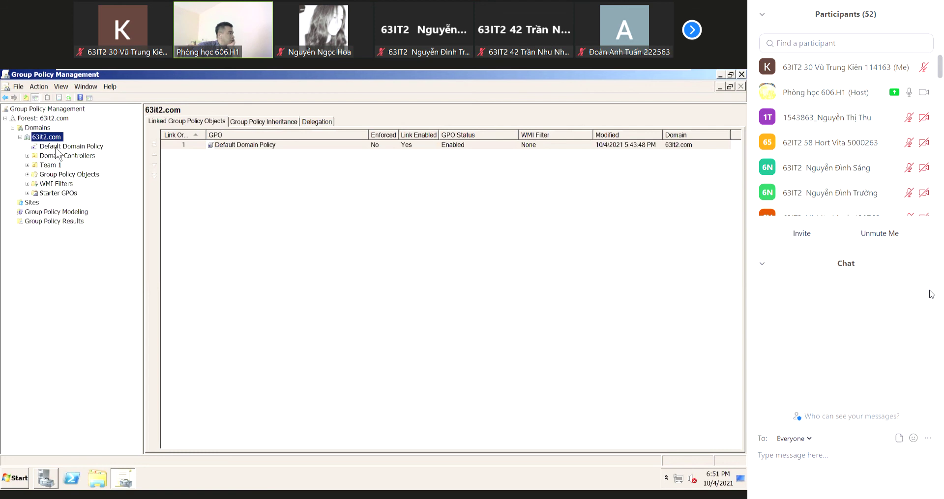
{"action": "left_click", "coordinate": [56, 148]}
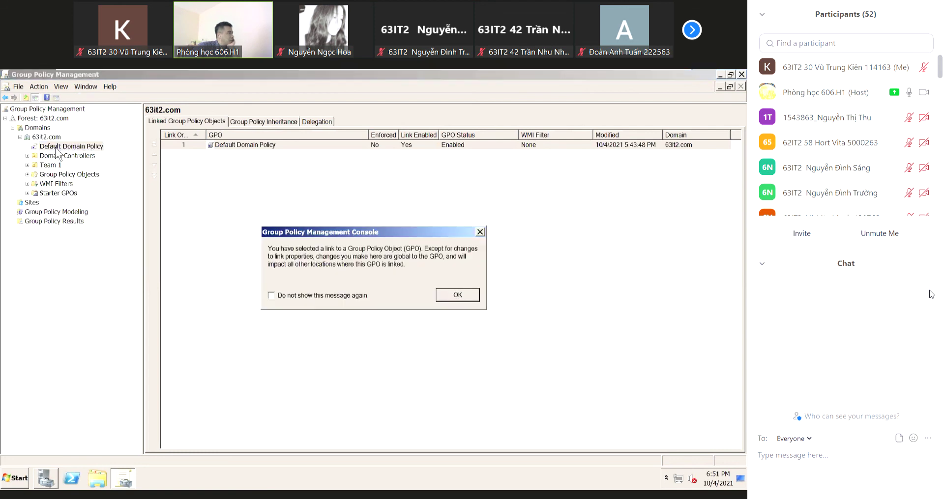
{"action": "left_click", "coordinate": [456, 292]}
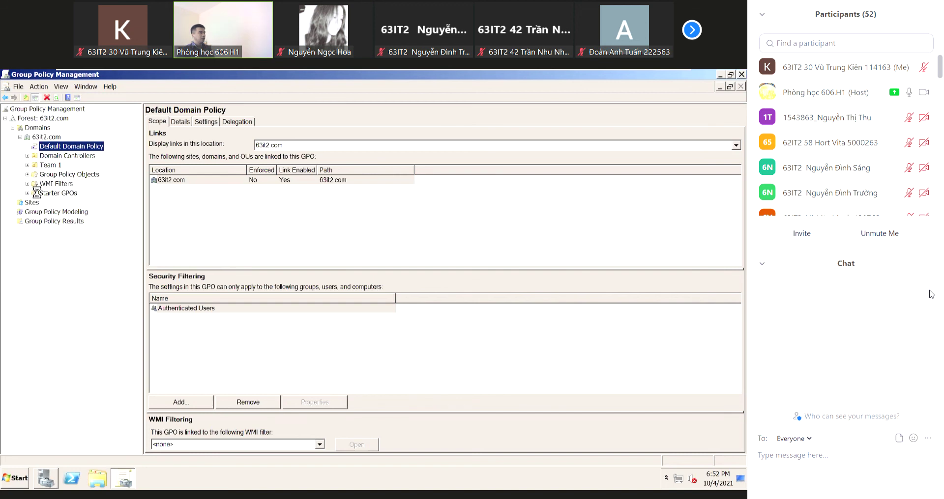
- Expand Group Policy Objects, widen the tree pane, and reselect the Default Domain Policy link
{"action": "double_click", "coordinate": [52, 176]}
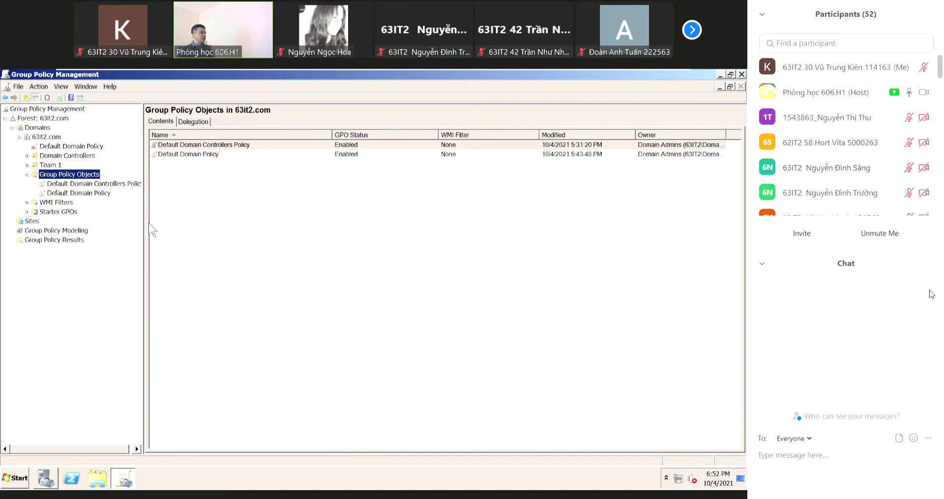
{"action": "left_click_drag", "start_coordinate": [144, 222], "coordinate": [198, 222]}
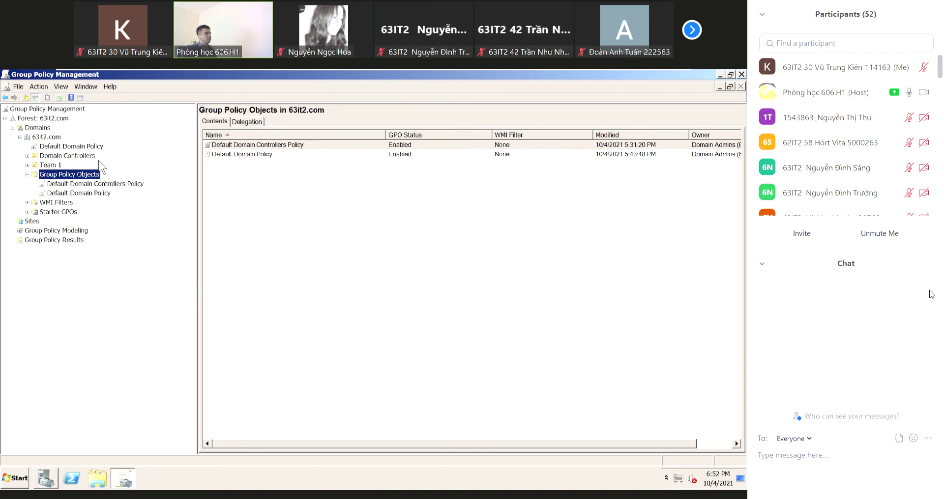
{"action": "left_click", "coordinate": [58, 147]}
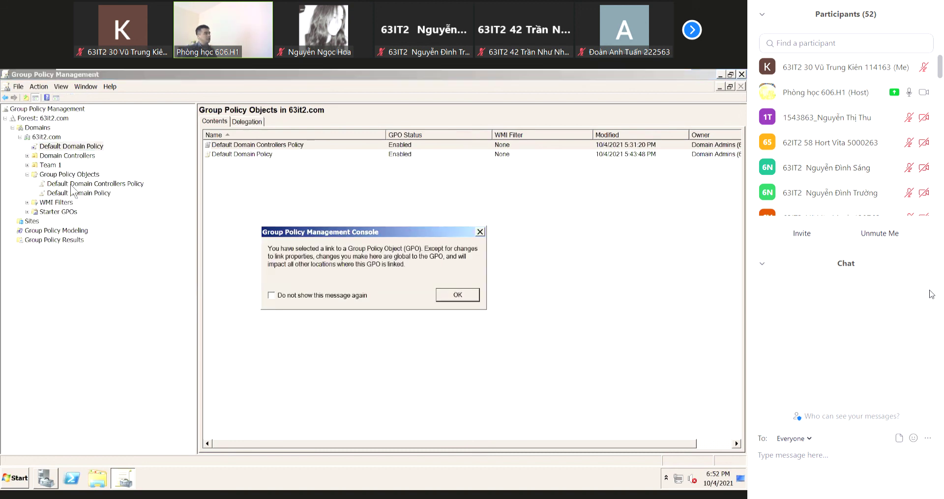
{"action": "left_click", "coordinate": [450, 295]}
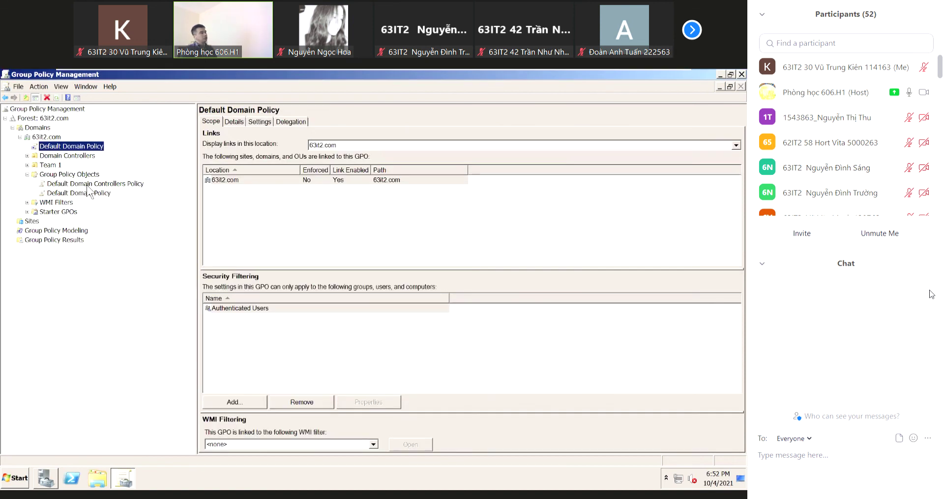
- View the Default Domain Controllers Policy and Default Domain Policy scopes, then expand Domain Controllers
{"action": "left_click", "coordinate": [135, 185]}
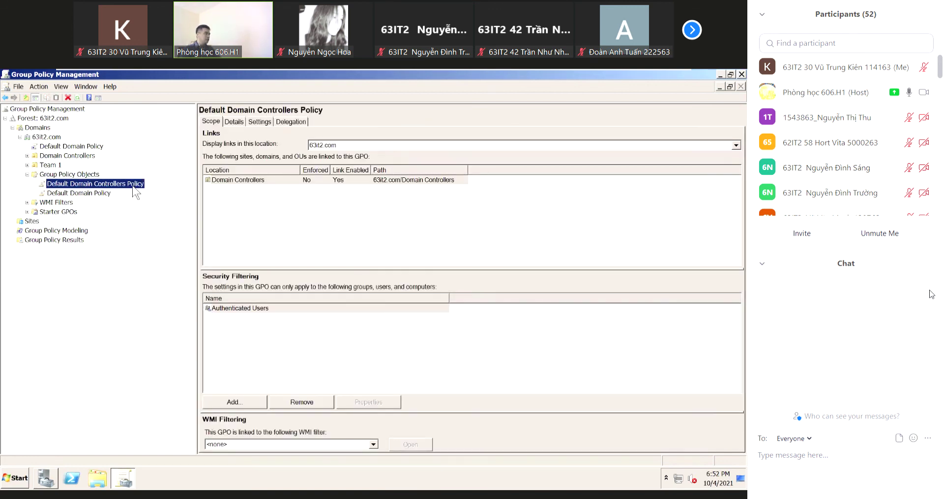
{"action": "left_click", "coordinate": [67, 195]}
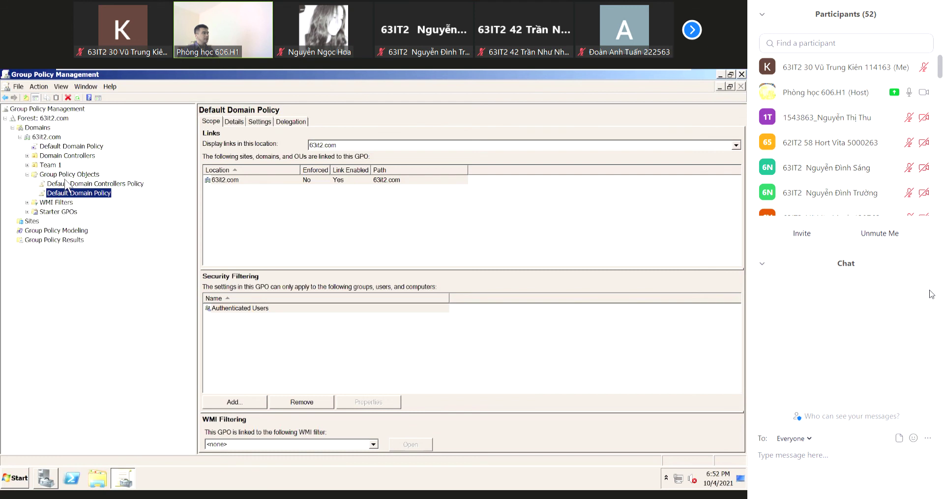
{"action": "left_click", "coordinate": [27, 156]}
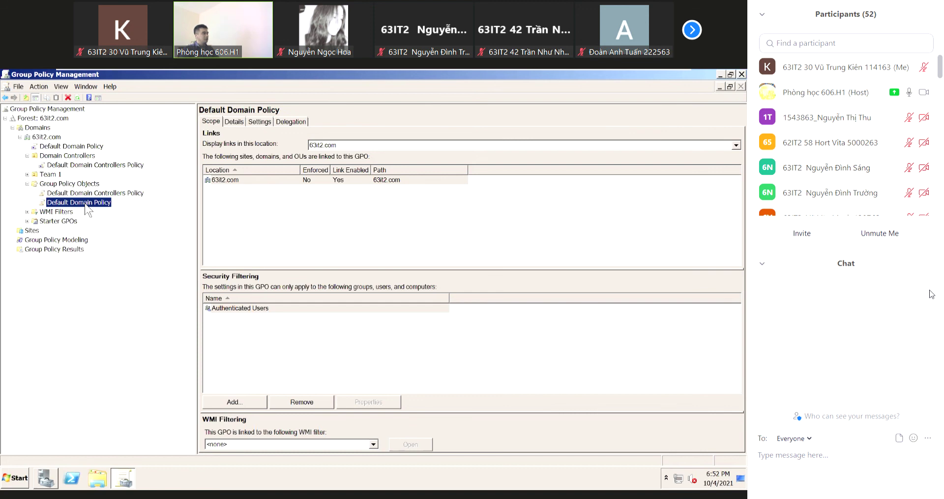
{"action": "right_click", "coordinate": [86, 204]}
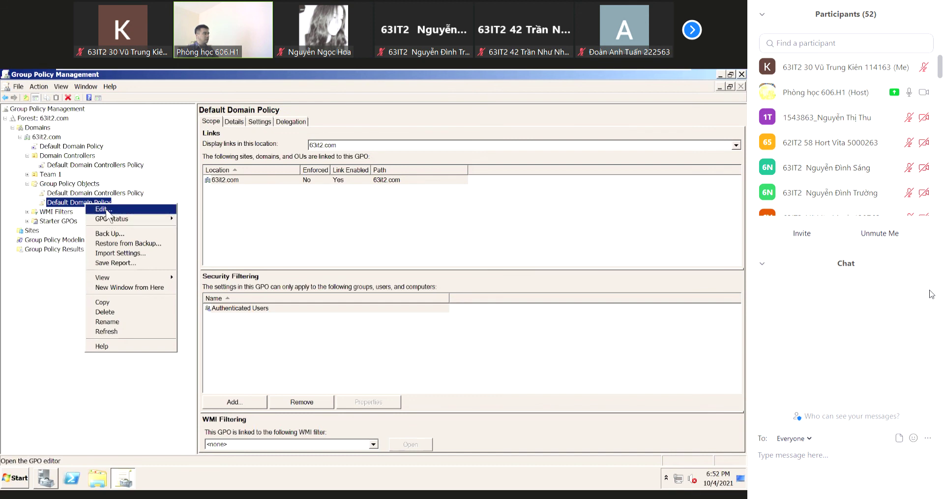
{"action": "mouse_move", "coordinate": [125, 224]}
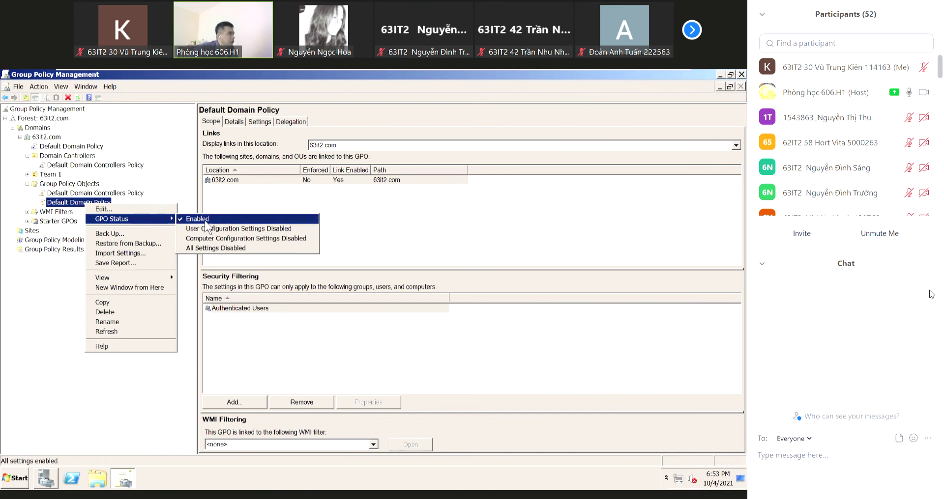
{"action": "left_click", "coordinate": [350, 213]}
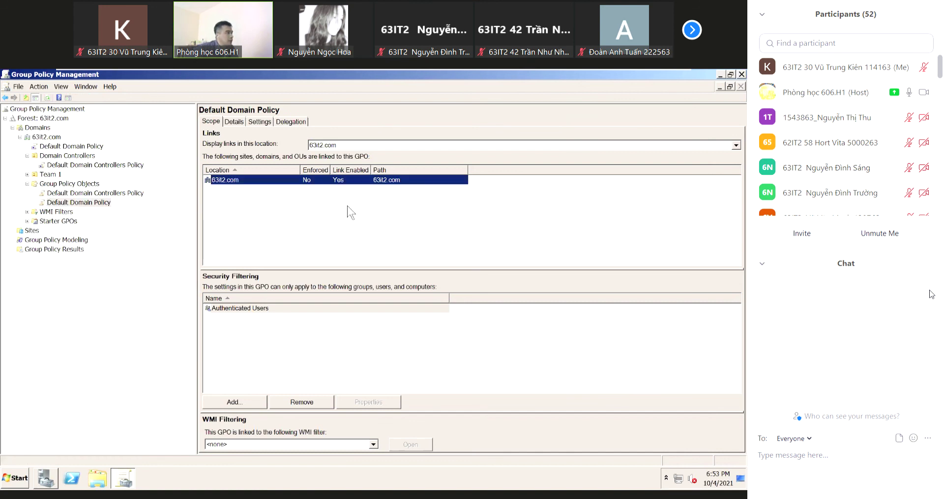
{"action": "left_click", "coordinate": [226, 183]}
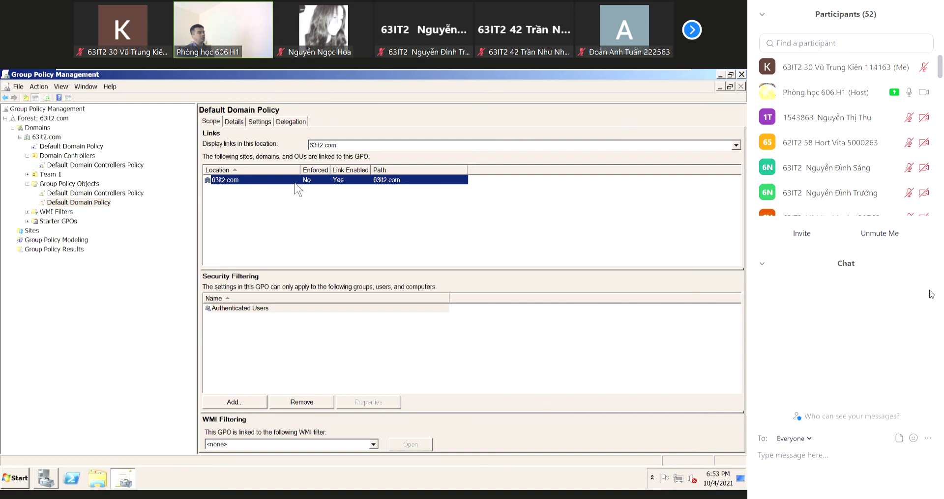
{"action": "right_click", "coordinate": [260, 180]}
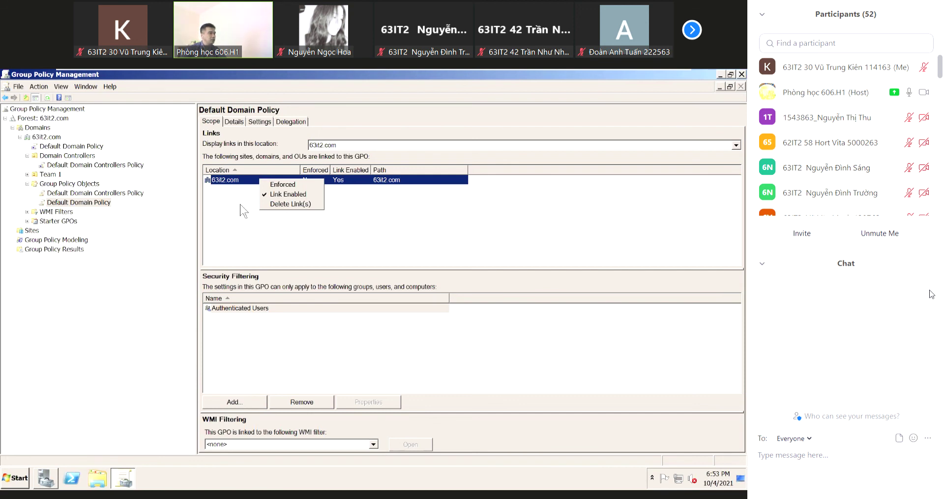
{"action": "left_click", "coordinate": [238, 224]}
{"action": "left_click", "coordinate": [241, 225]}
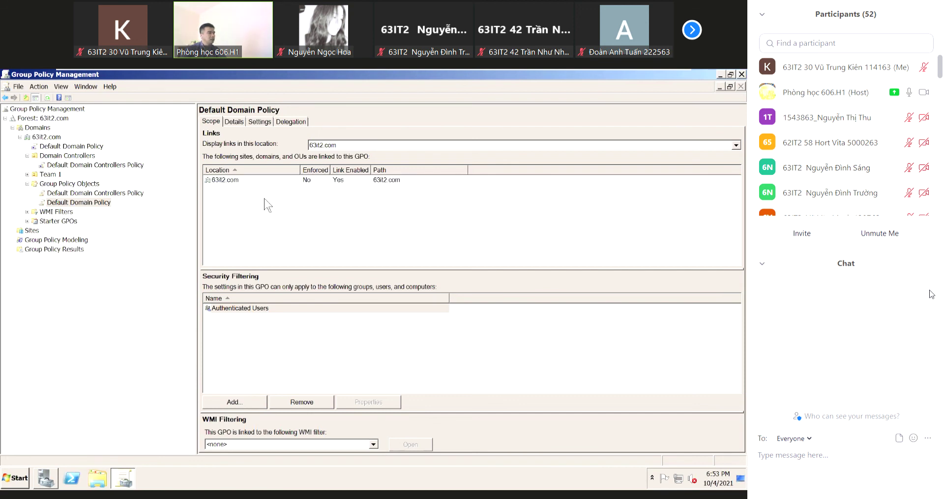
{"action": "left_click", "coordinate": [234, 122]}
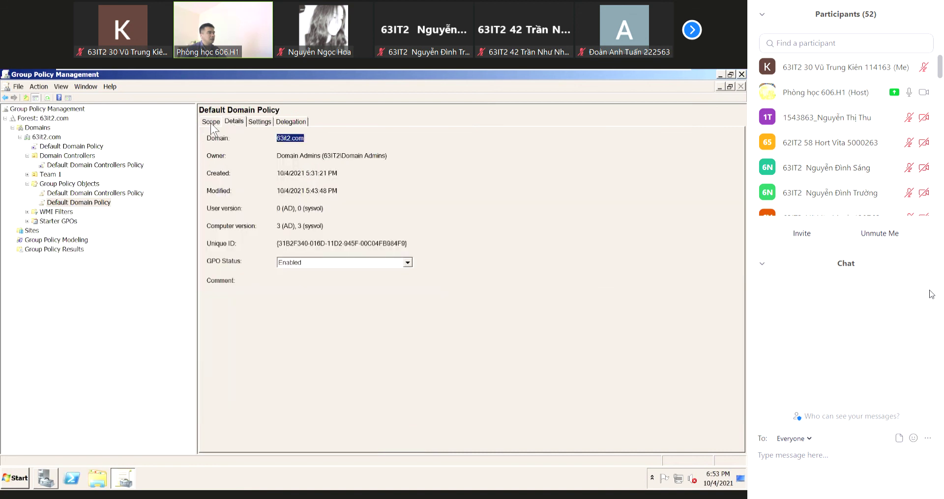
{"action": "left_click", "coordinate": [211, 122]}
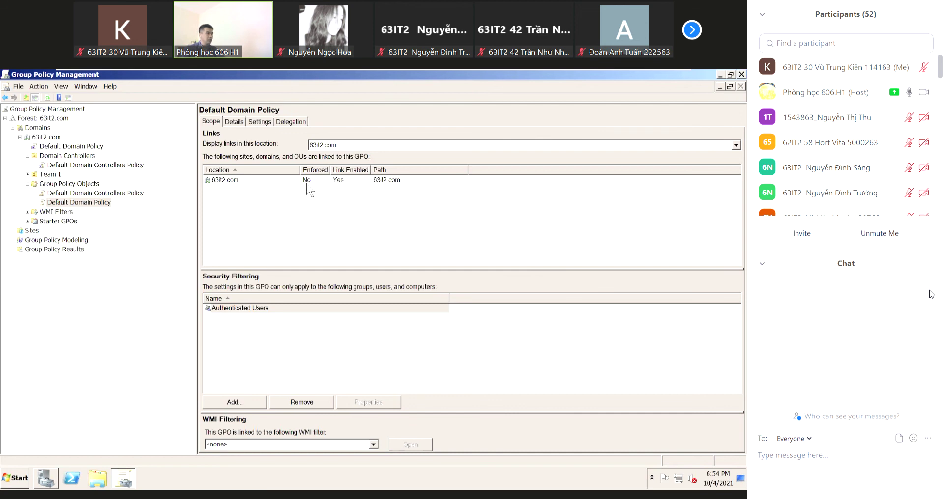
{"action": "left_click", "coordinate": [95, 194]}
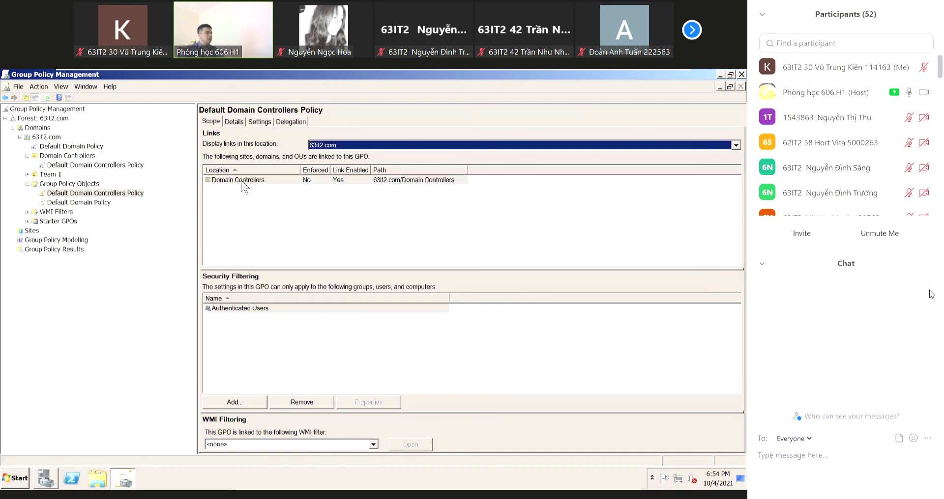
{"action": "left_click", "coordinate": [92, 203]}
{"action": "left_click", "coordinate": [89, 194]}
{"action": "left_click", "coordinate": [71, 203]}
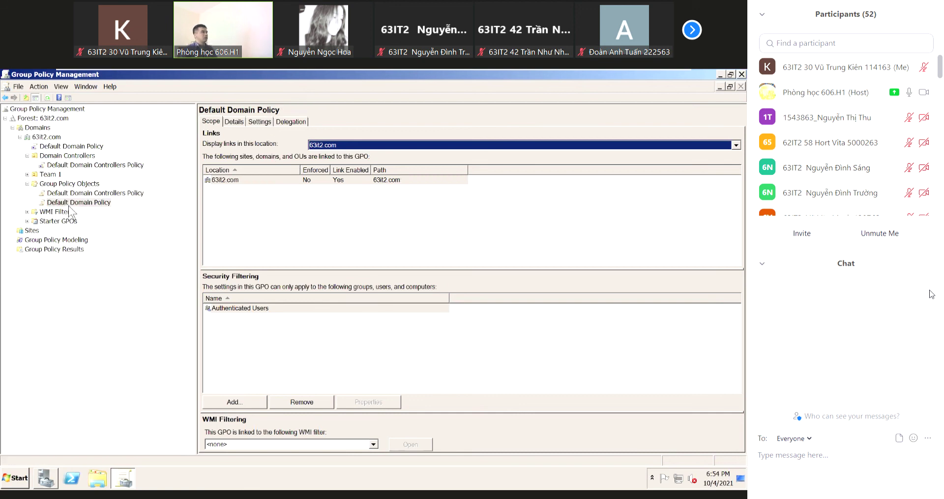
- Edit Default Domain Policy in a maximised editor with a wider tree pane
{"action": "right_click", "coordinate": [86, 203]}
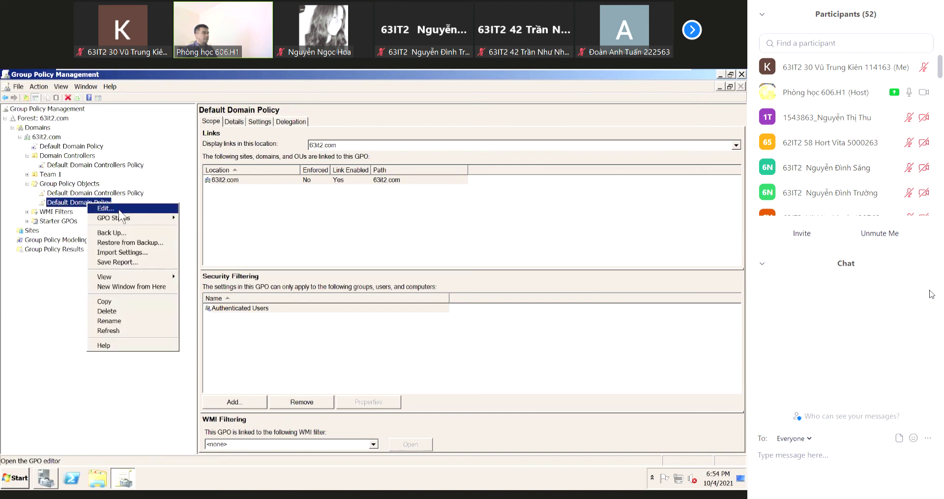
{"action": "left_click", "coordinate": [119, 209]}
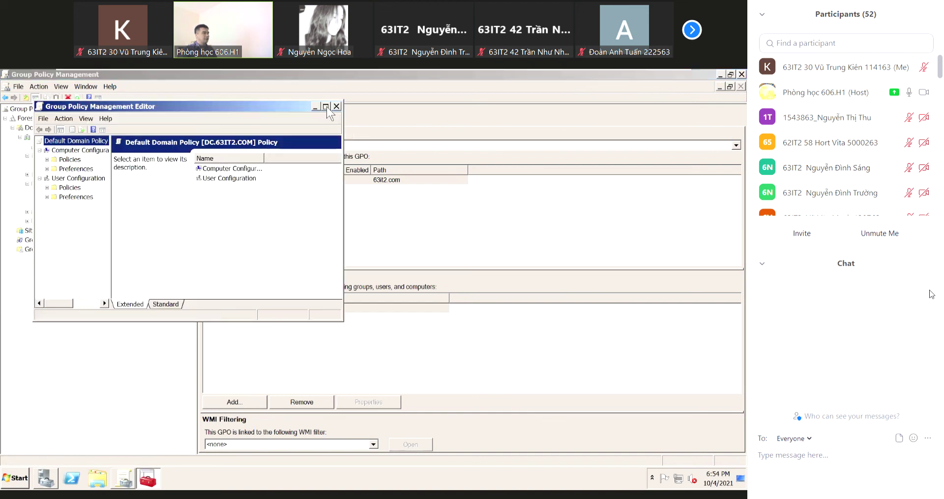
{"action": "left_click", "coordinate": [326, 106]}
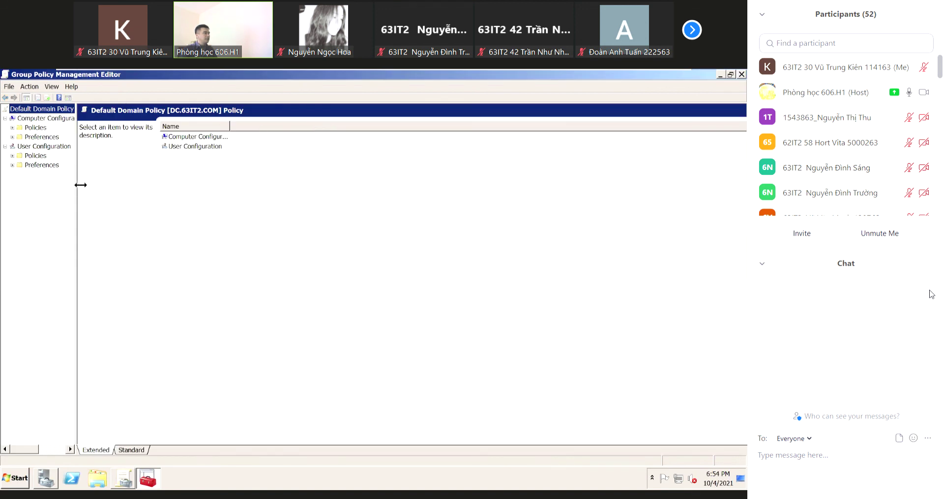
{"action": "left_click_drag", "start_coordinate": [77, 183], "coordinate": [177, 179]}
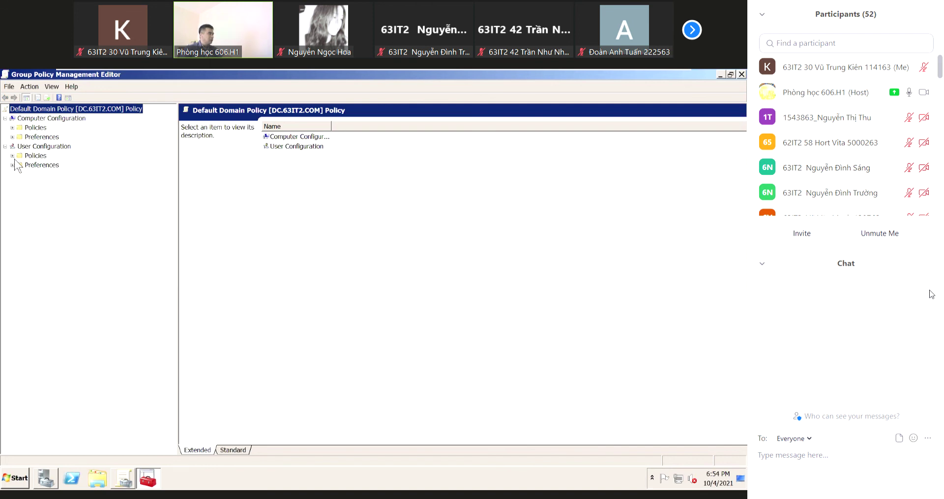
- Browse User Configuration Policies and Preferences and the computer Preferences > Windows Settings, then return to the console
{"action": "left_click", "coordinate": [12, 156]}
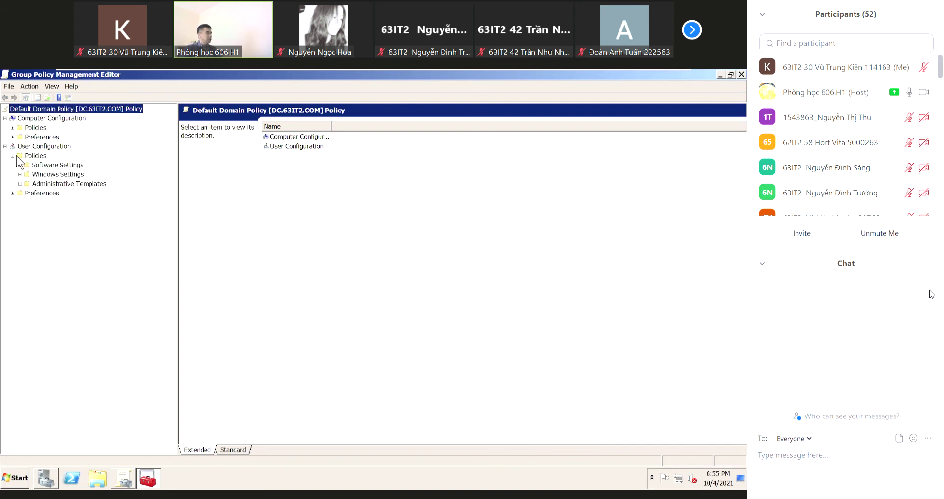
{"action": "left_click", "coordinate": [13, 193]}
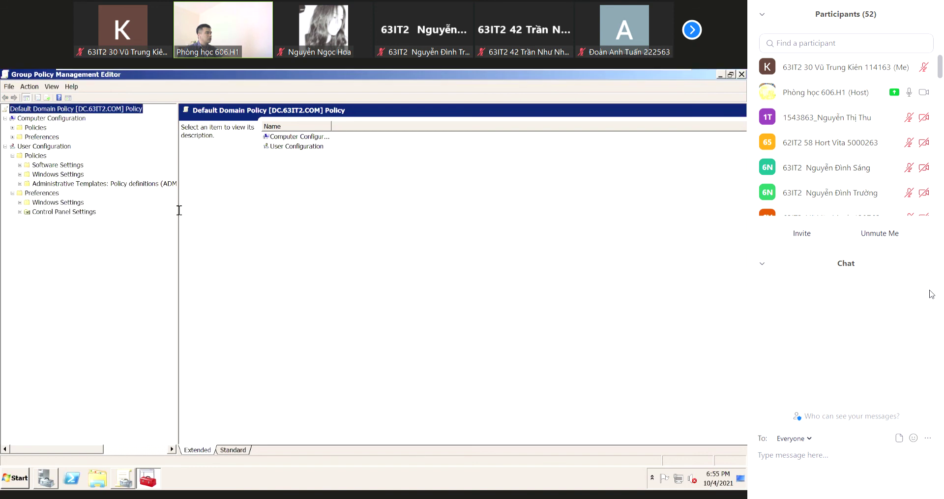
{"action": "left_click_drag", "start_coordinate": [178, 214], "coordinate": [235, 214]}
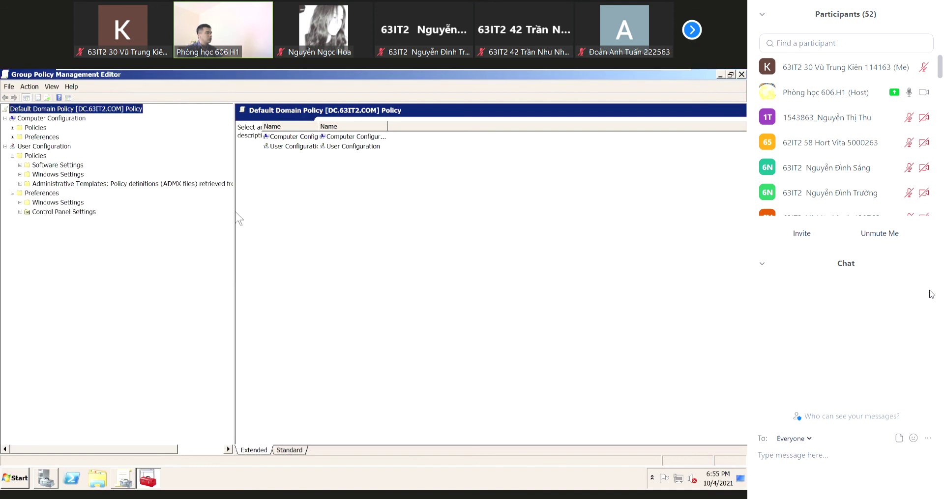
{"action": "left_click", "coordinate": [12, 138]}
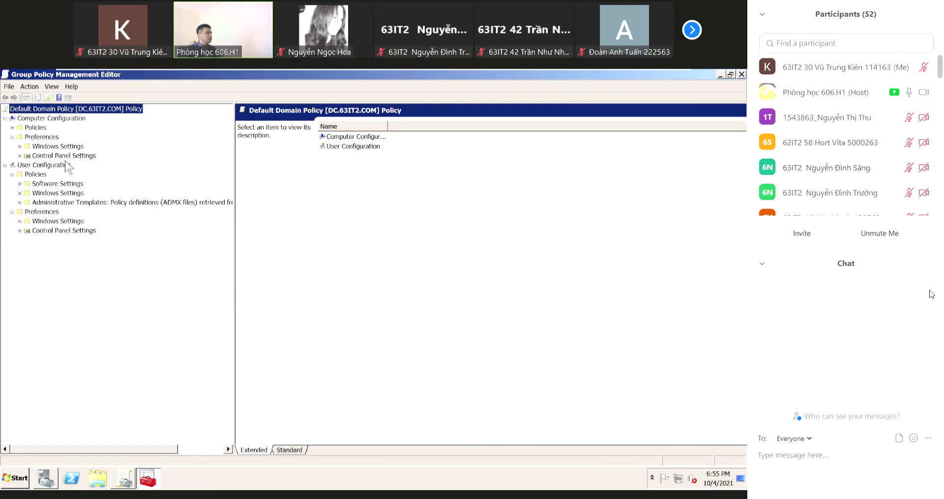
{"action": "left_click", "coordinate": [20, 147]}
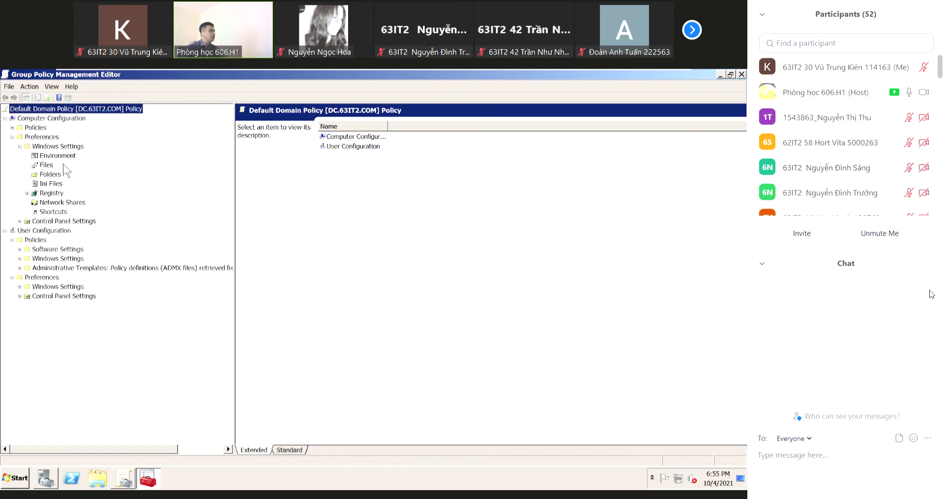
{"action": "left_click", "coordinate": [12, 137]}
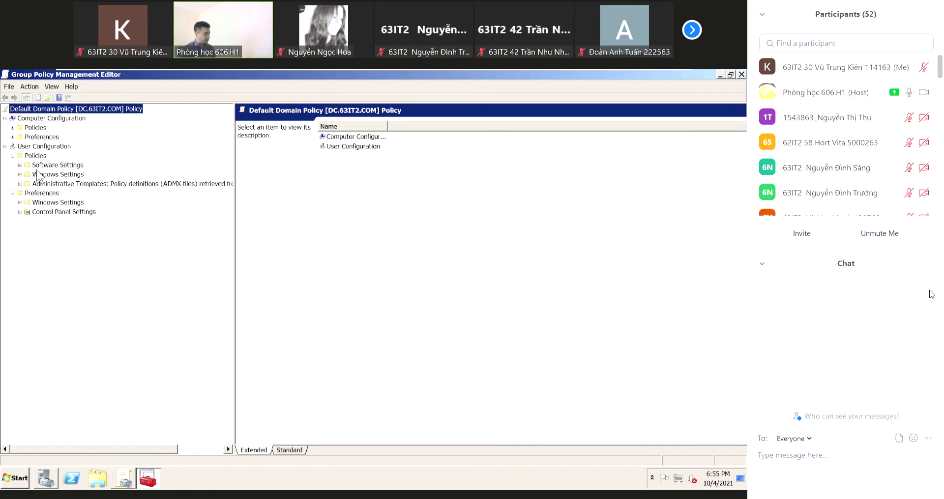
{"action": "key", "text": "alt+Tab"}
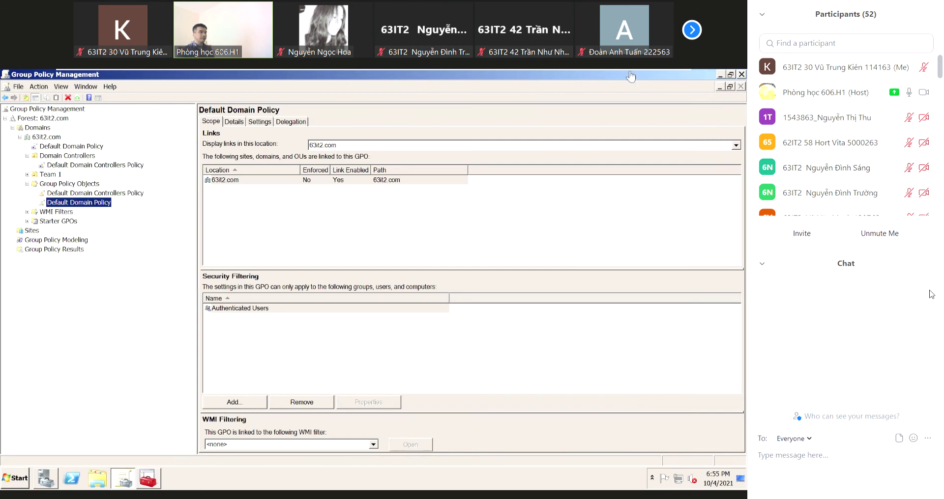
- Bring up Default Domain Policy's Password Policy: 24-password history, 42-day maximum age, 10-character minimum
{"action": "mouse_move", "coordinate": [620, 70]}
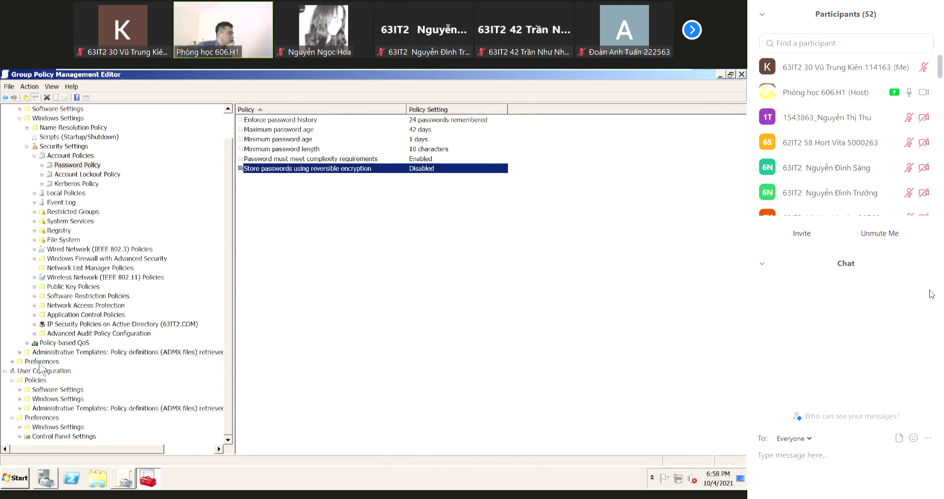
- Collapse Windows Settings to list Name Resolution Policy, Scripts, Security Settings and Policy-based QoS
{"action": "left_click", "coordinate": [20, 118]}
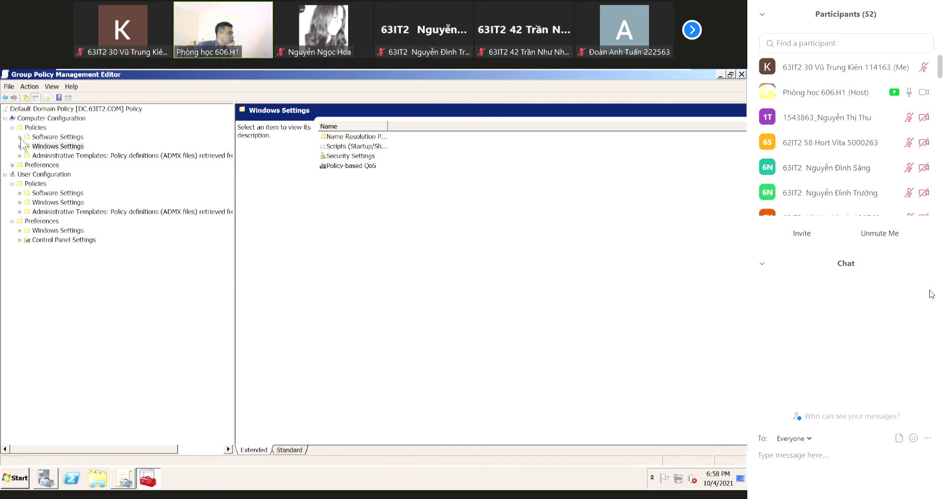
- Expand Software Settings, select the empty Software installation node and bring up its actions
{"action": "left_click", "coordinate": [20, 138]}
{"action": "left_click", "coordinate": [57, 137]}
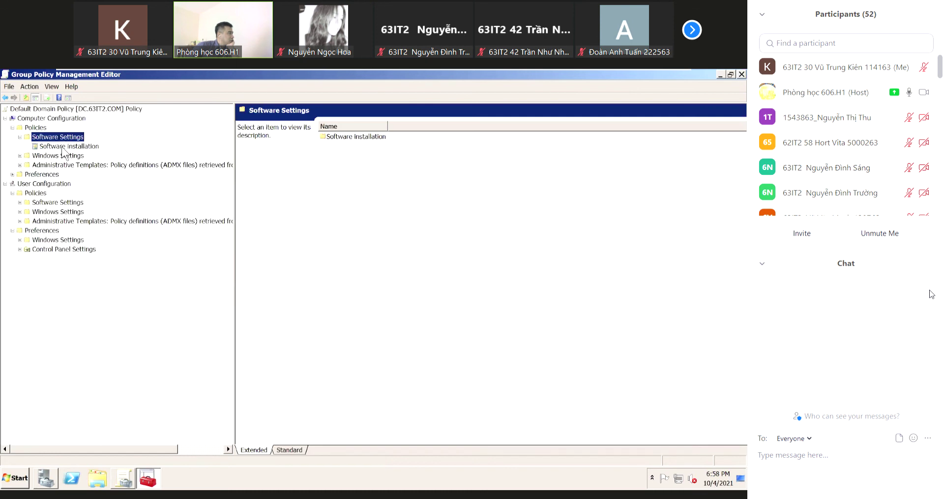
{"action": "left_click", "coordinate": [62, 146]}
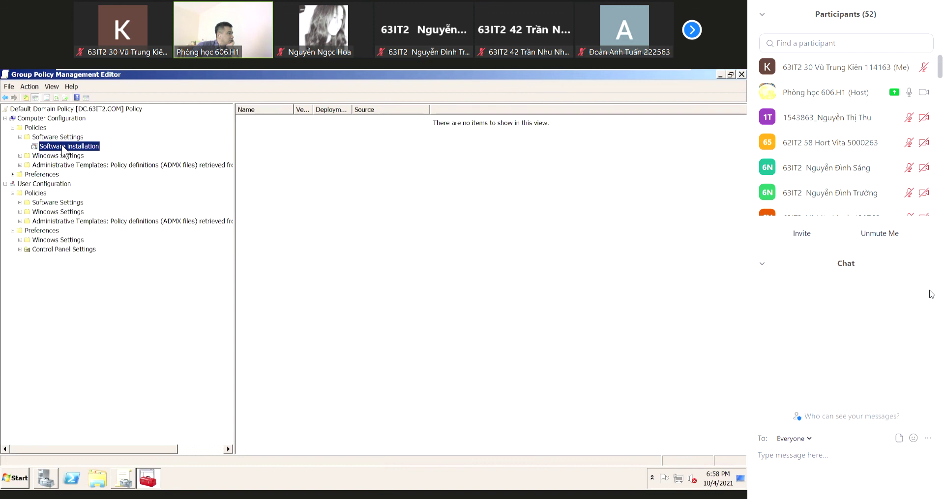
{"action": "right_click", "coordinate": [63, 151]}
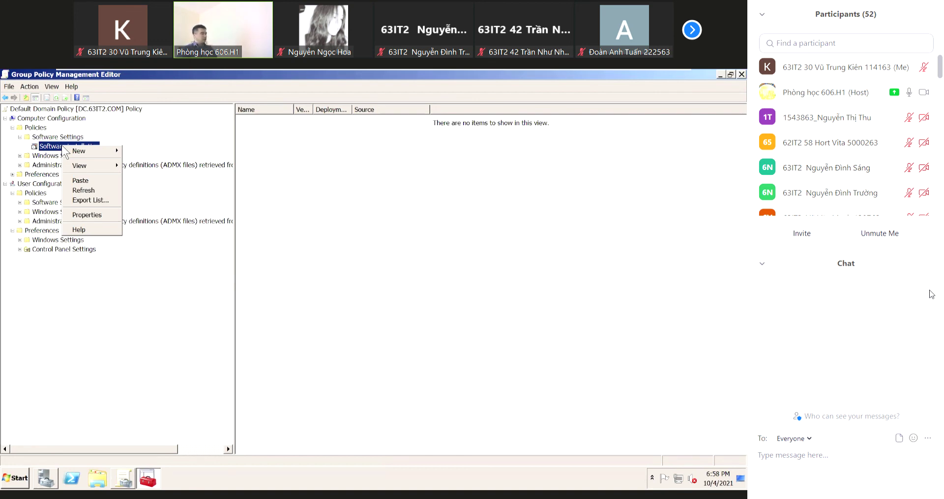
- Start a new Software installation package twice, cancel both times, then expand Administrative Templates
{"action": "mouse_move", "coordinate": [72, 150]}
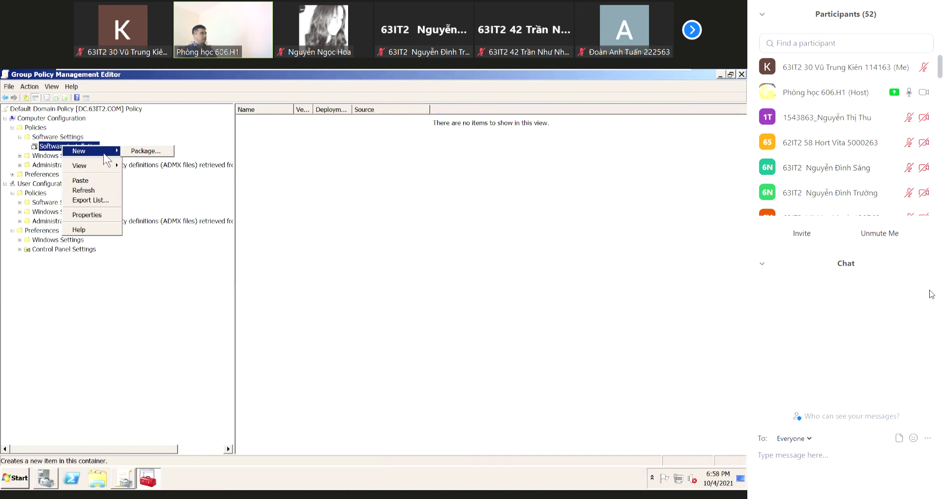
{"action": "left_click", "coordinate": [143, 151]}
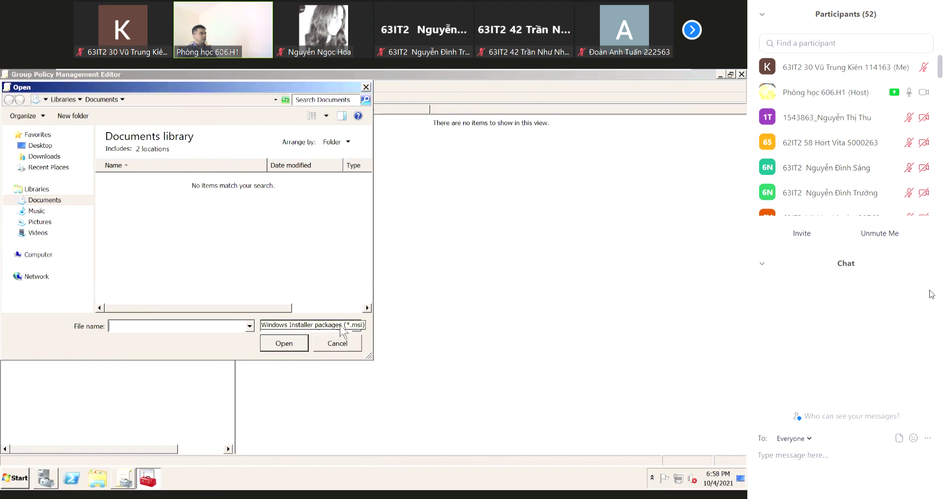
{"action": "left_click", "coordinate": [337, 347]}
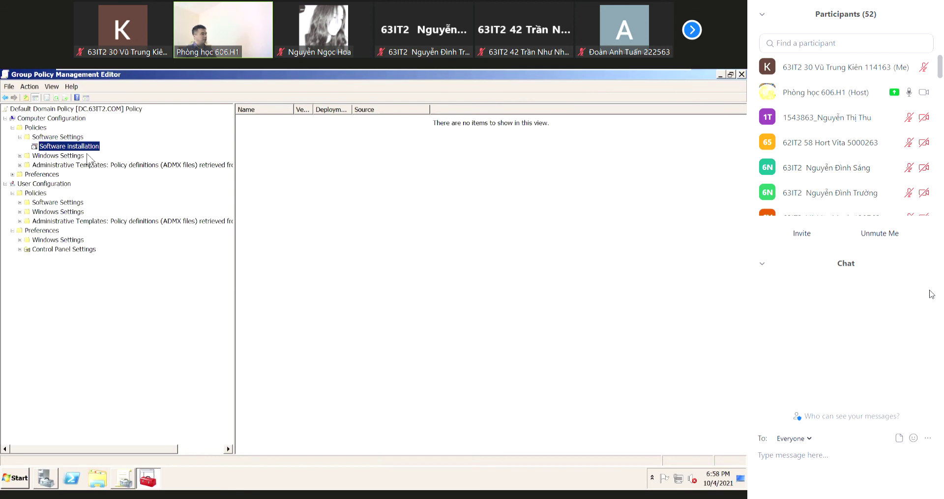
{"action": "right_click", "coordinate": [60, 147]}
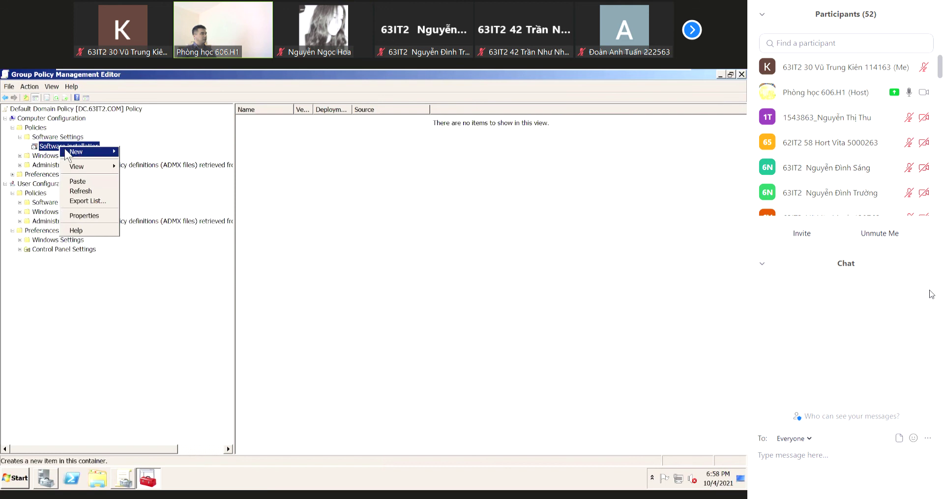
{"action": "mouse_move", "coordinate": [79, 152]}
{"action": "left_click", "coordinate": [143, 152]}
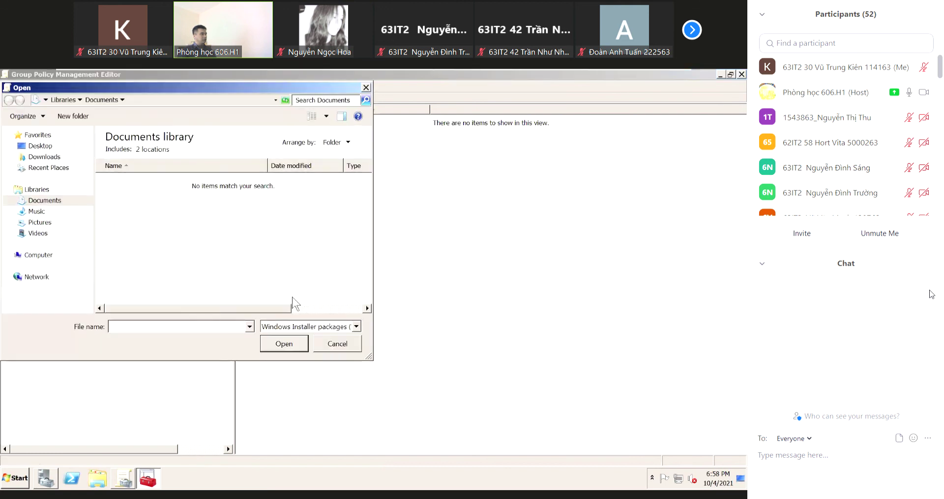
{"action": "left_click", "coordinate": [334, 348]}
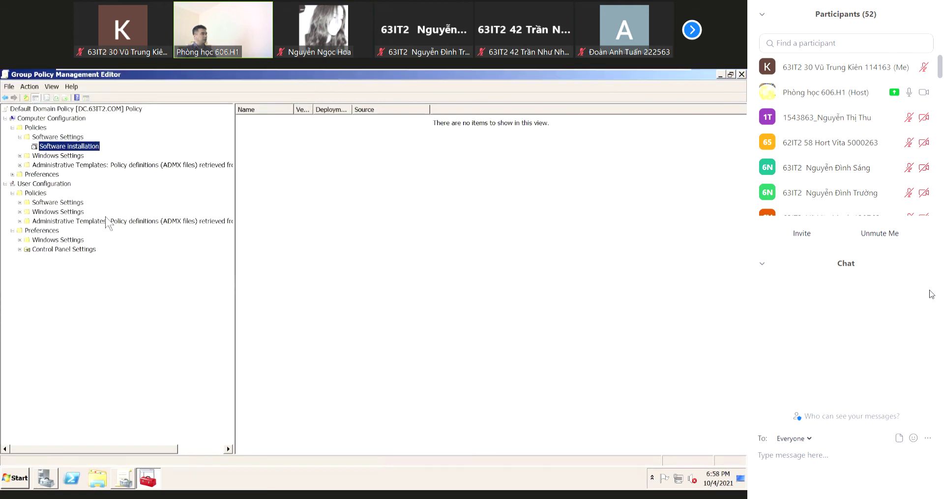
{"action": "left_click", "coordinate": [19, 165]}
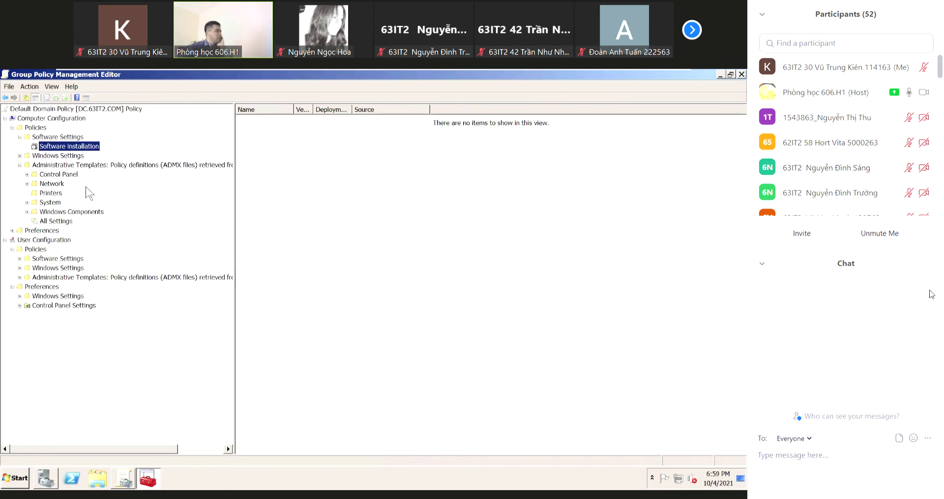
- Expand System and Control Panel templates, select User Accounts, and widen the Setting column
{"action": "left_click", "coordinate": [27, 203]}
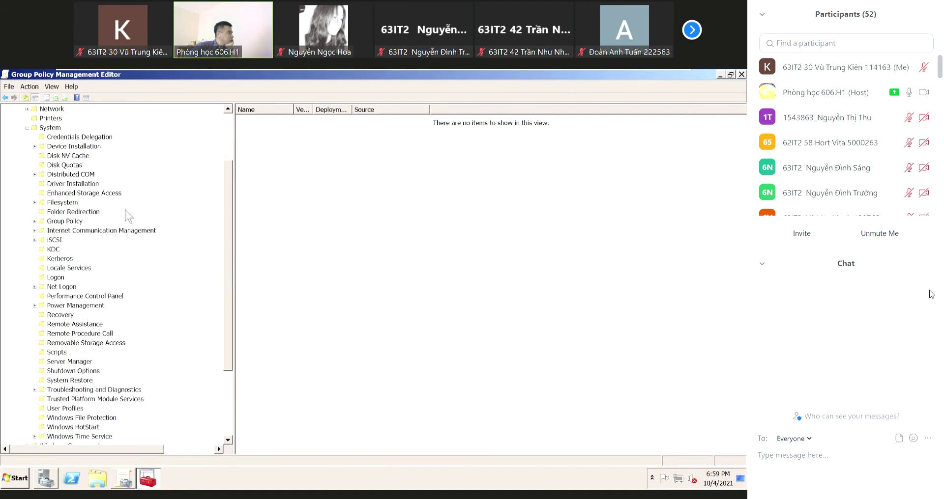
{"action": "scroll", "coordinate": [128, 216], "scroll_direction": "up", "scroll_amount": 2}
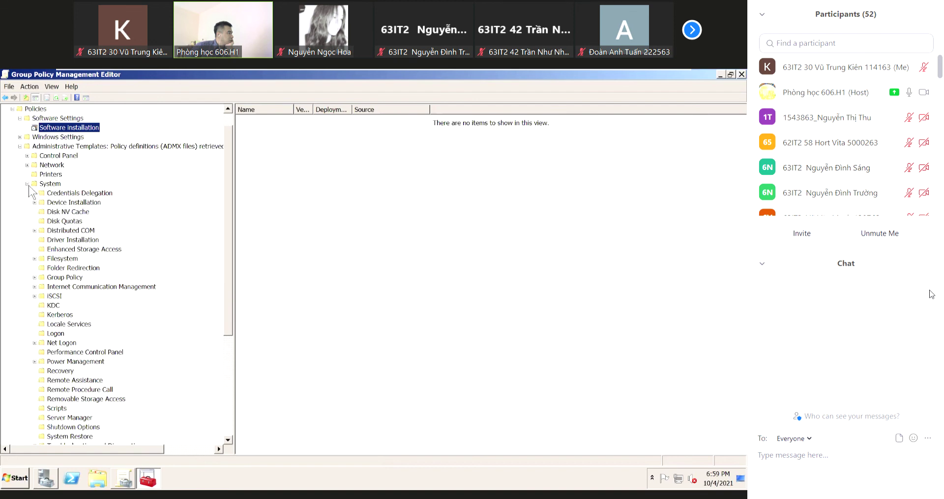
{"action": "scroll", "coordinate": [96, 292], "scroll_direction": "down", "scroll_amount": 4}
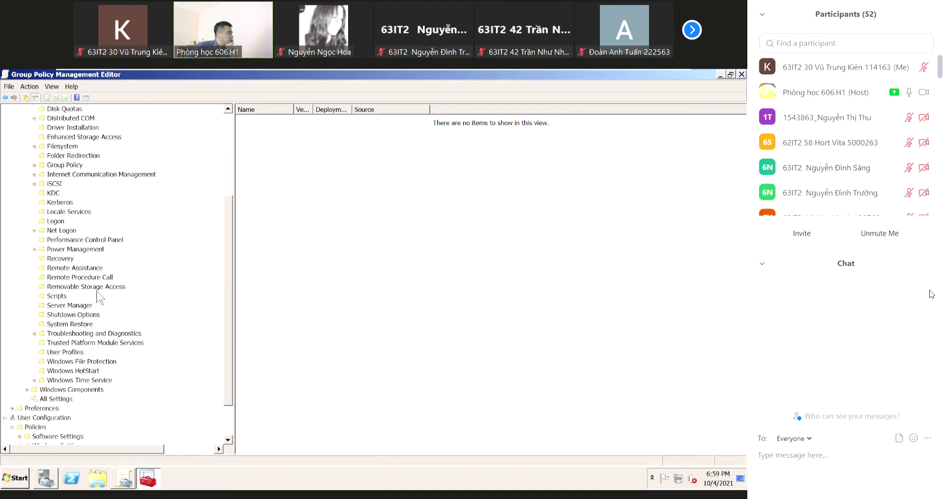
{"action": "scroll", "coordinate": [96, 291], "scroll_direction": "down", "scroll_amount": 2}
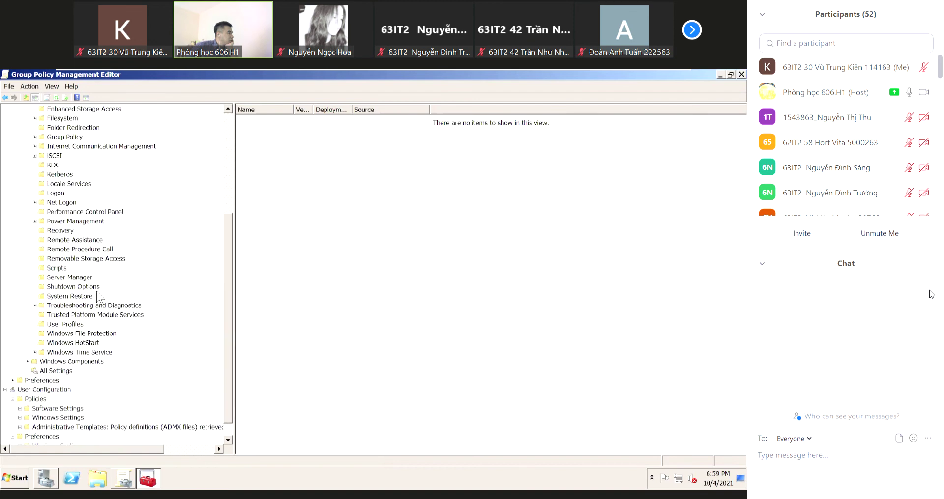
{"action": "scroll", "coordinate": [84, 207], "scroll_direction": "up", "scroll_amount": 6}
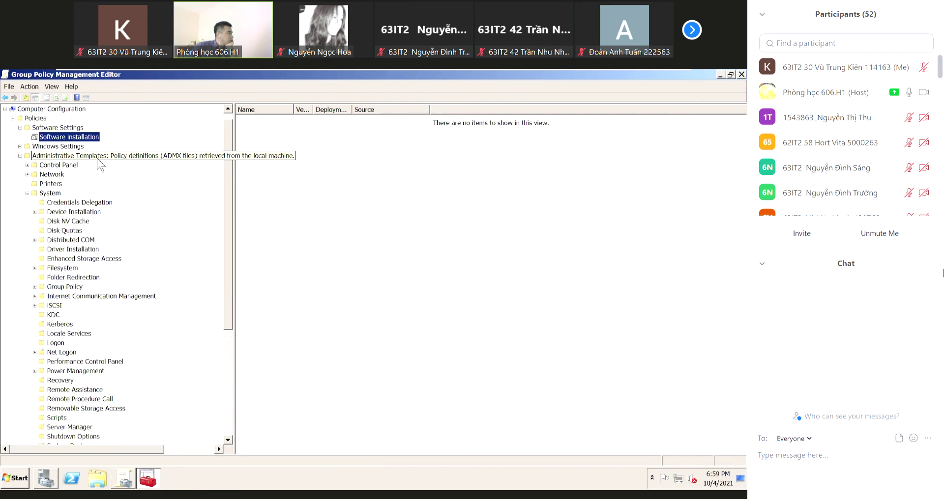
{"action": "left_click", "coordinate": [27, 165]}
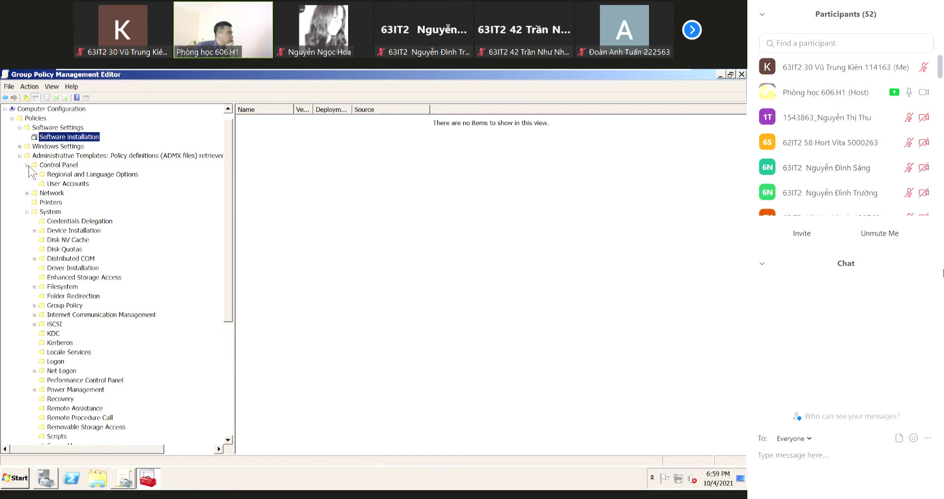
{"action": "left_click", "coordinate": [68, 167]}
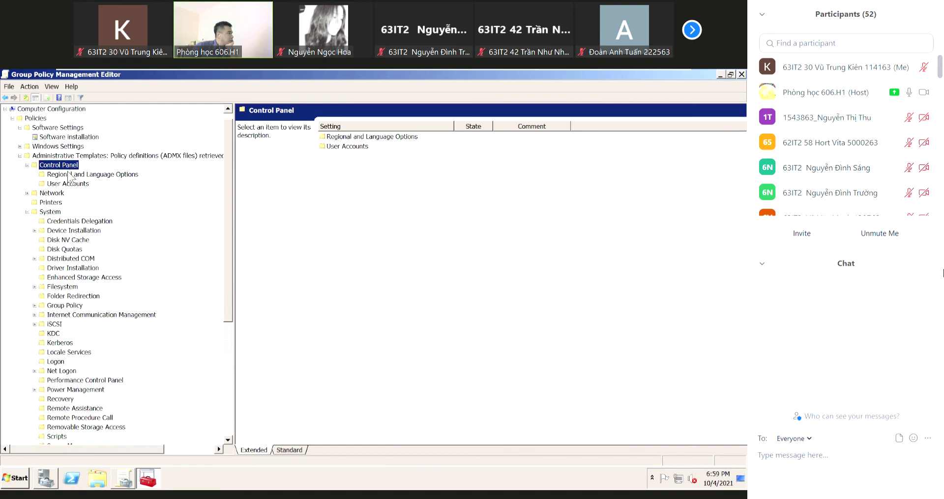
{"action": "left_click", "coordinate": [66, 184]}
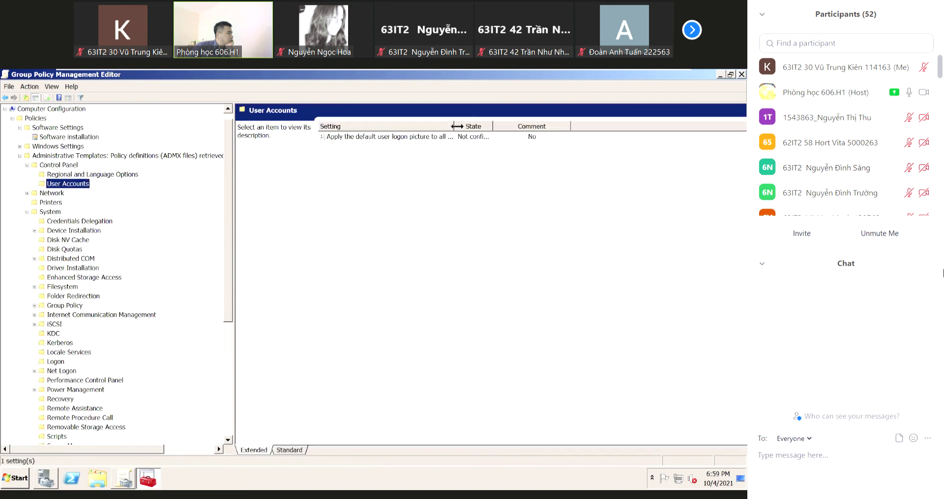
{"action": "left_click_drag", "start_coordinate": [454, 127], "coordinate": [515, 126]}
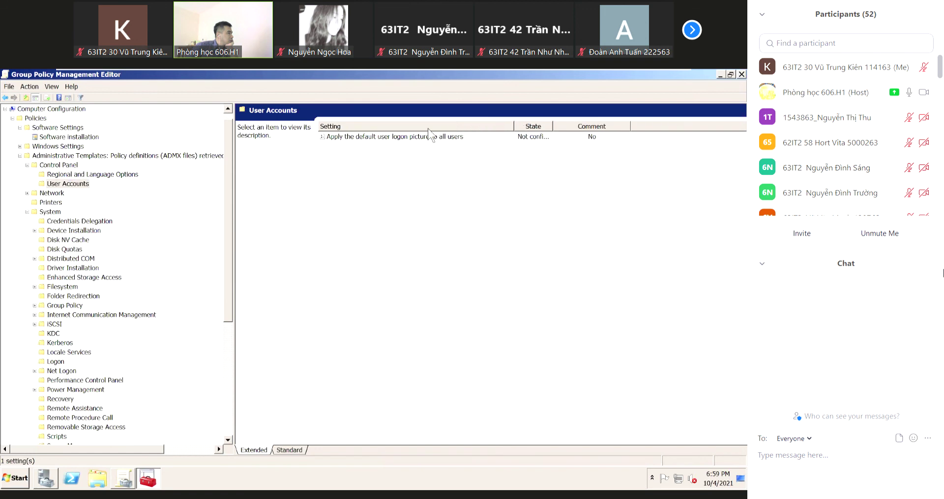
- Collapse Administrative Templates, expand Preferences > Windows Settings and Control Panel Settings, and widen the tree
{"action": "left_click", "coordinate": [20, 155]}
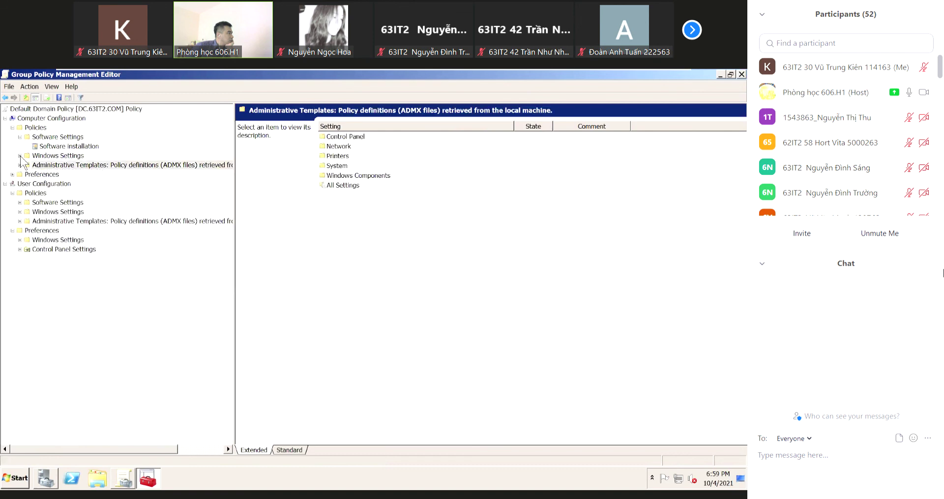
{"action": "left_click", "coordinate": [12, 175]}
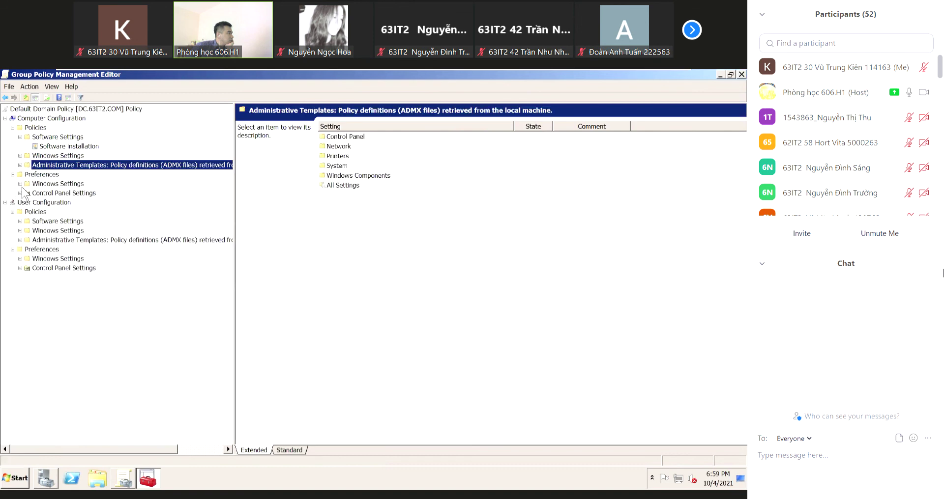
{"action": "left_click", "coordinate": [20, 185]}
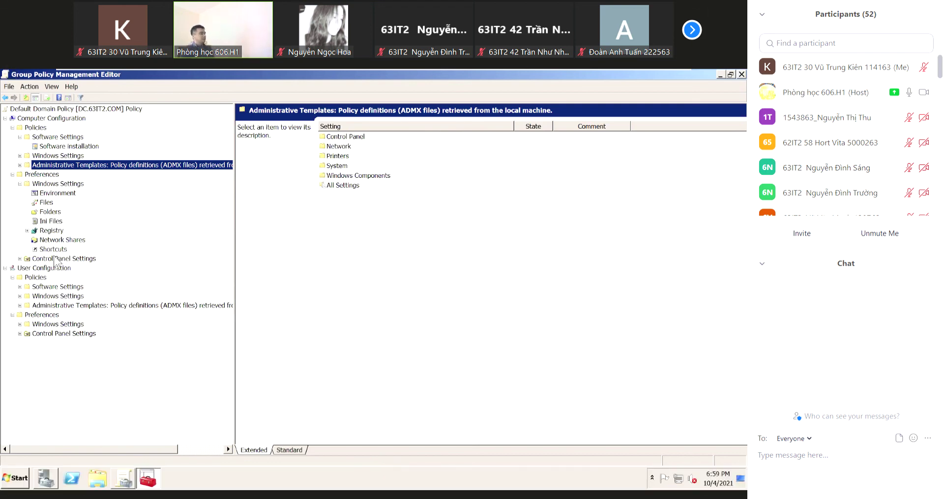
{"action": "left_click", "coordinate": [20, 258]}
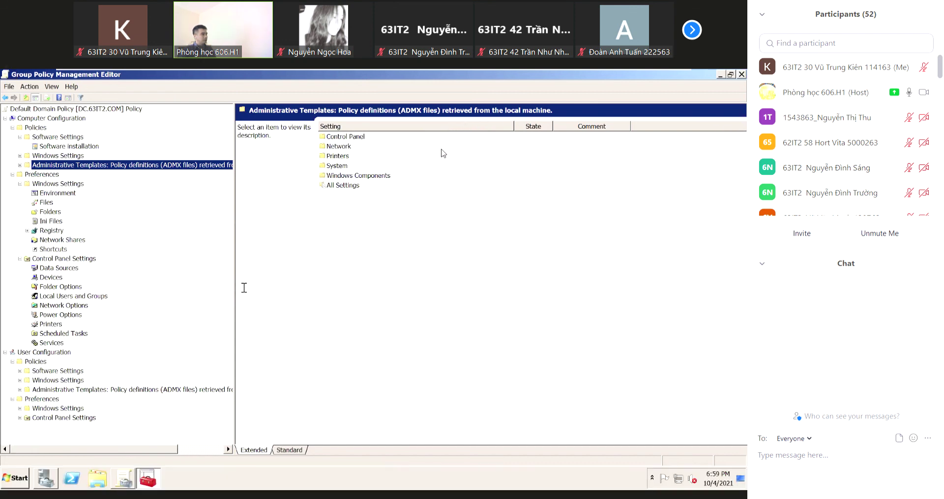
{"action": "left_click_drag", "start_coordinate": [234, 291], "coordinate": [283, 292]}
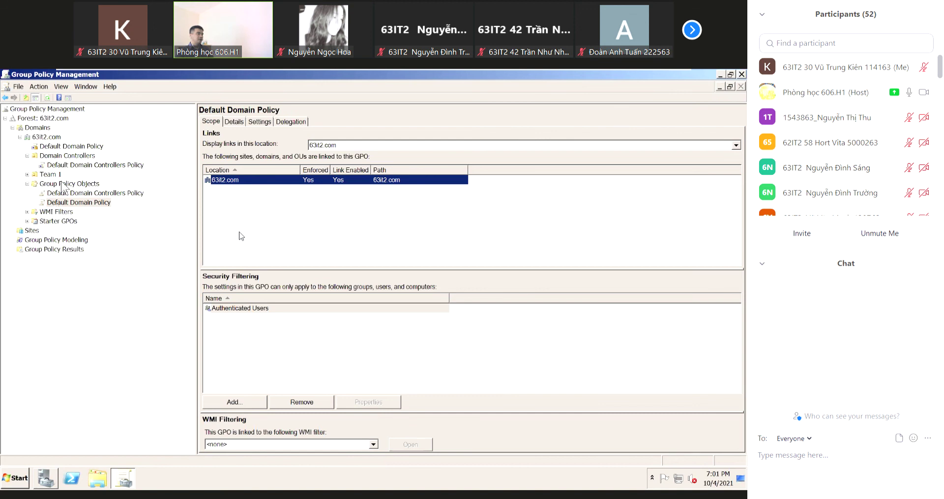
- Select the Team 1 OU, showing no linked GPOs, and bring up its context menu
{"action": "right_click", "coordinate": [50, 138]}
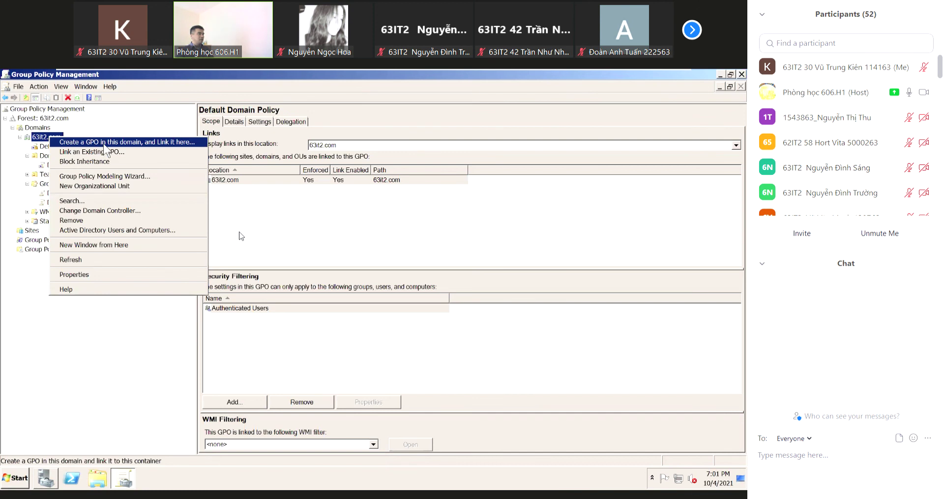
{"action": "left_click", "coordinate": [18, 167]}
{"action": "left_click", "coordinate": [47, 175]}
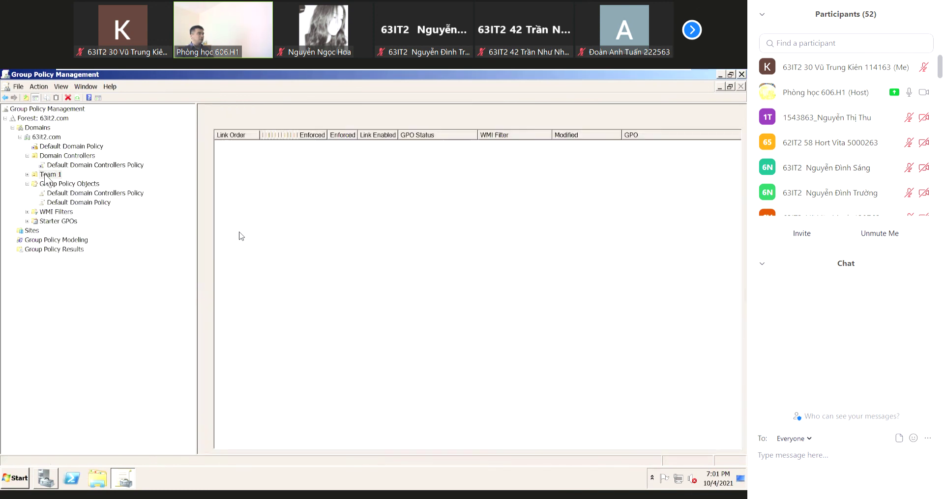
{"action": "right_click", "coordinate": [47, 176]}
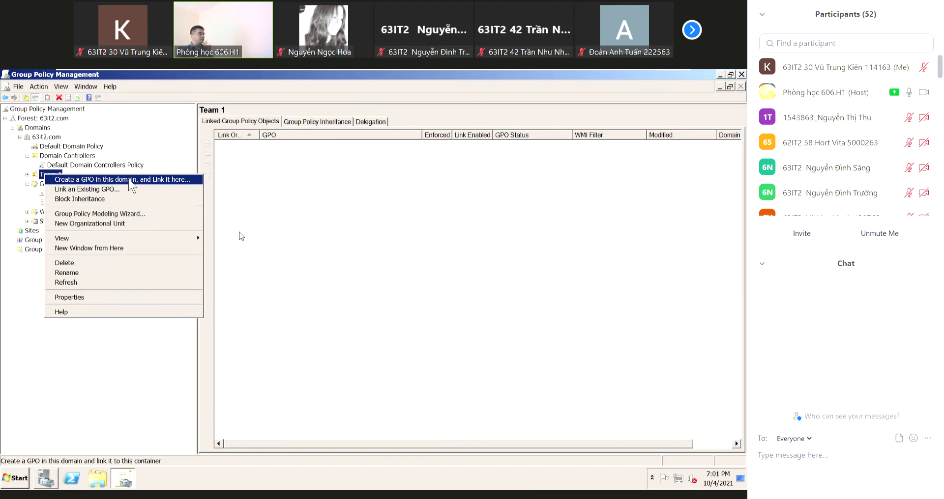
{"action": "left_click", "coordinate": [44, 177]}
{"action": "right_click", "coordinate": [51, 176]}
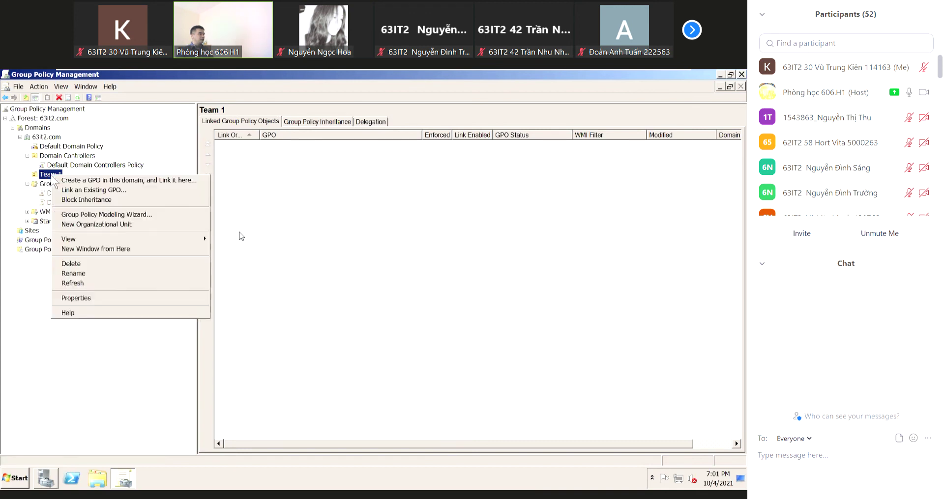
- Create a GPO named 'Team 1 Policy' linked to the Team 1 OU, with starter GPO (none)
{"action": "left_click", "coordinate": [109, 181]}
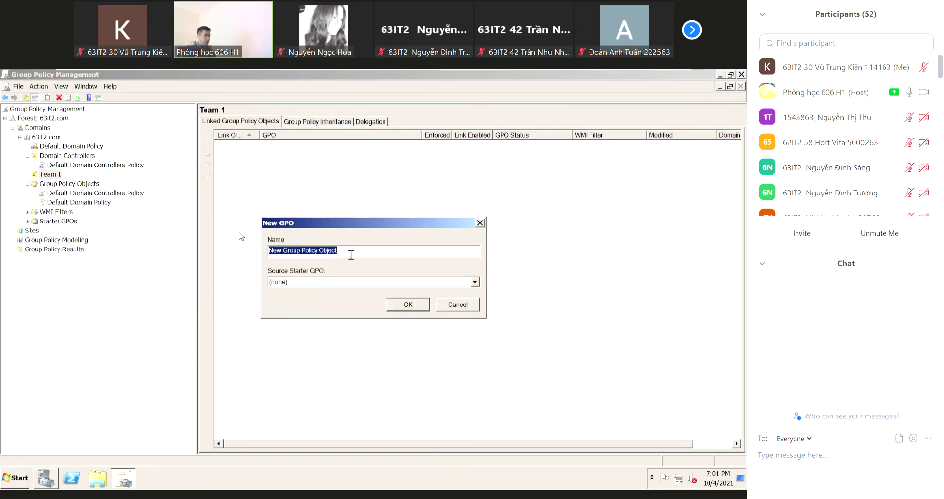
{"action": "type", "text": "Team 1 Policies"}
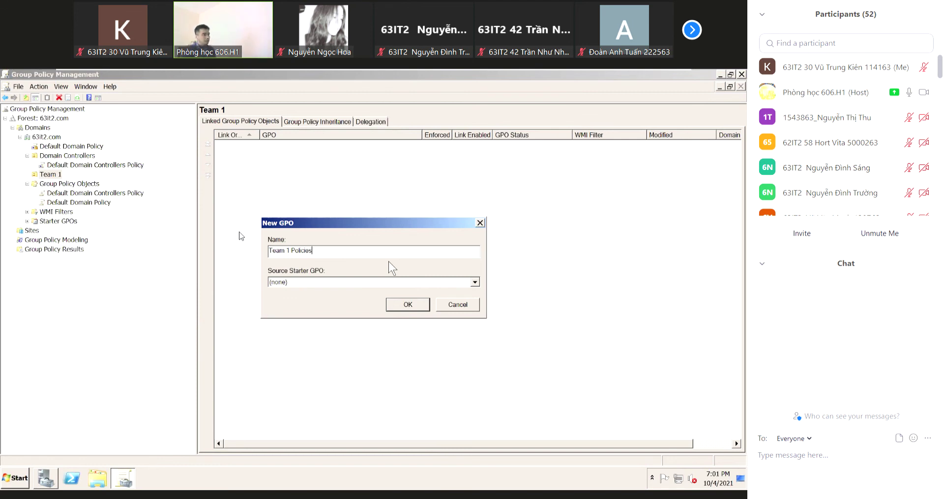
{"action": "key", "text": "BackSpace"}
{"action": "key", "text": "BackSpace"}
{"action": "key", "text": "BackSpace"}
{"action": "type", "text": "y"}
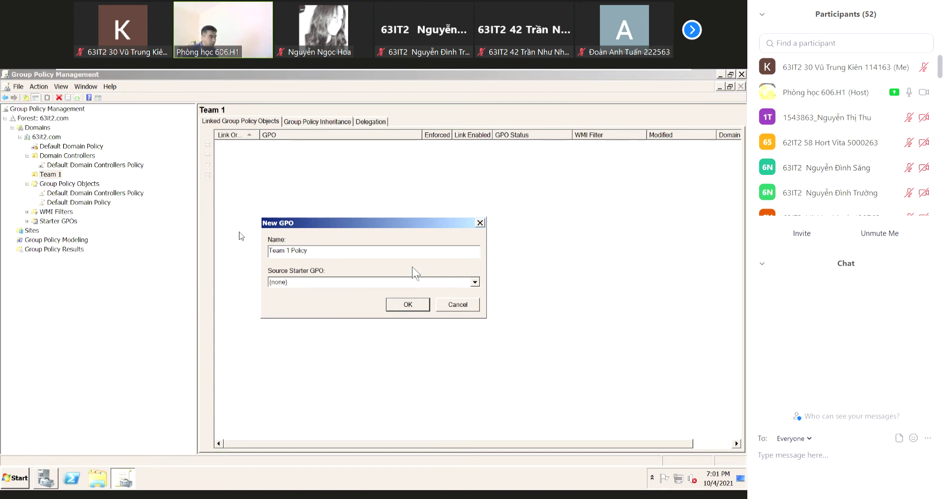
{"action": "left_click", "coordinate": [424, 281]}
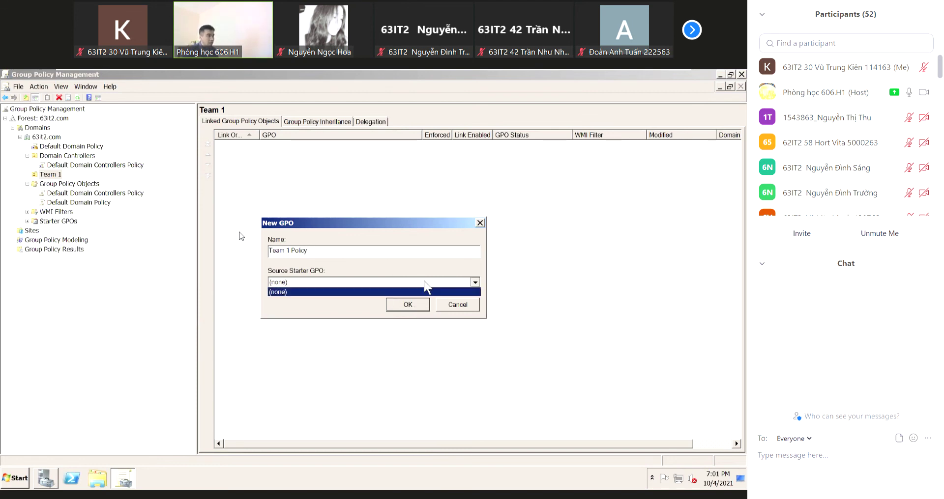
{"action": "left_click", "coordinate": [403, 291]}
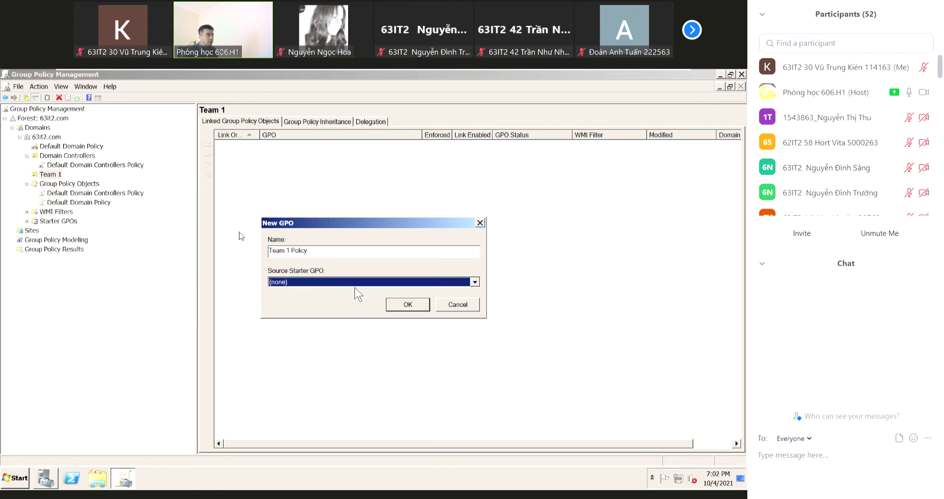
{"action": "left_click", "coordinate": [408, 308]}
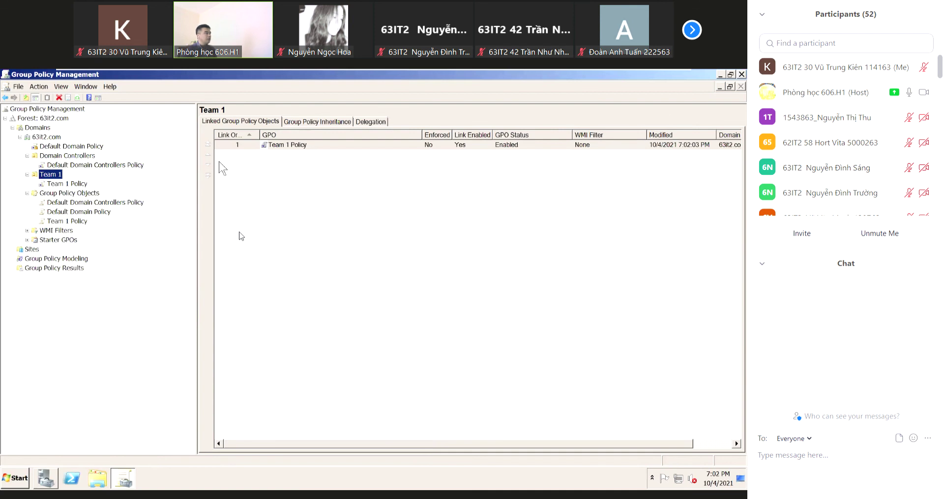
- Select the Team 1 Policy link, acknowledge the link warning, and check its Scope links
{"action": "left_click", "coordinate": [65, 185]}
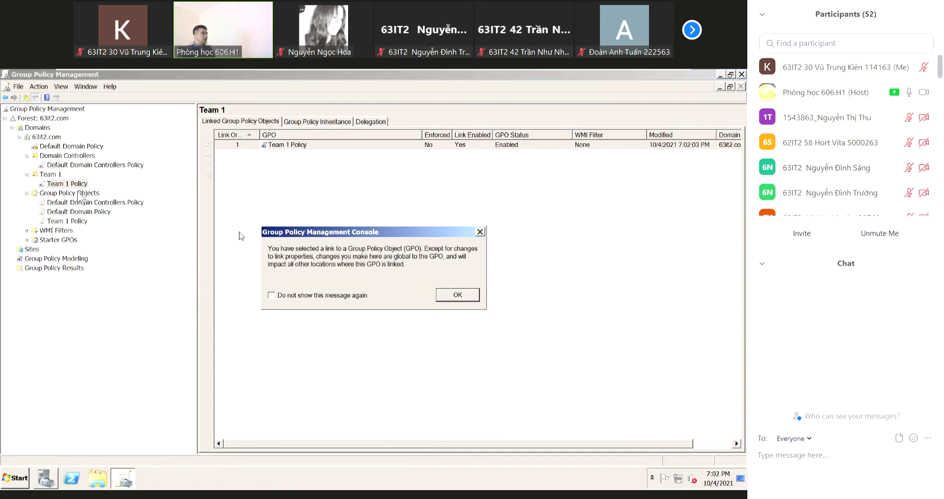
{"action": "left_click", "coordinate": [465, 294]}
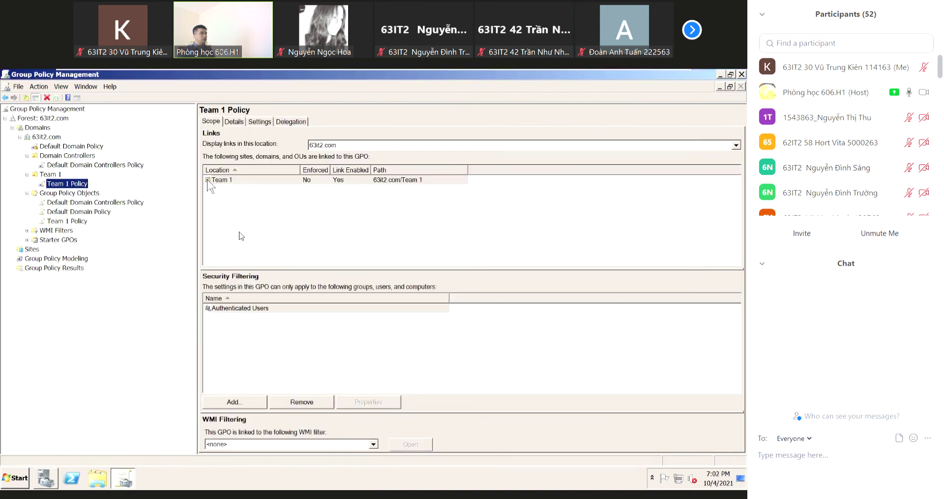
{"action": "right_click", "coordinate": [75, 184]}
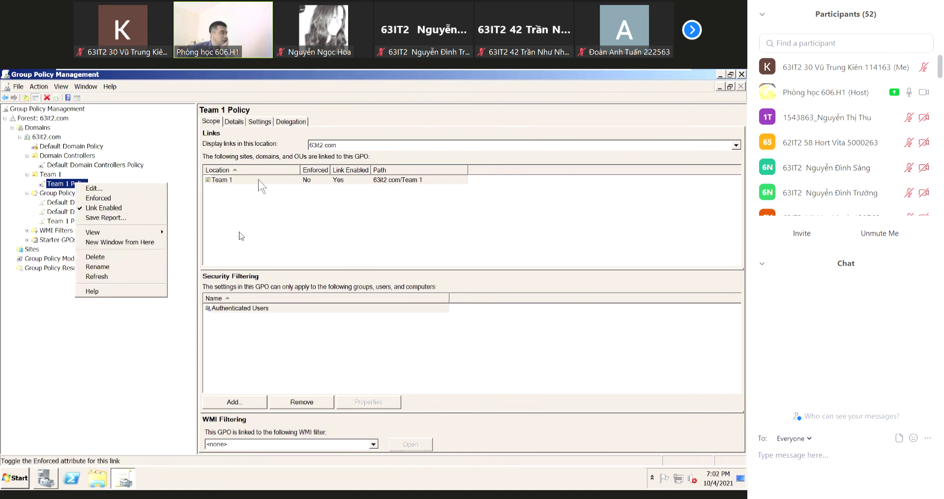
{"action": "left_click", "coordinate": [226, 180]}
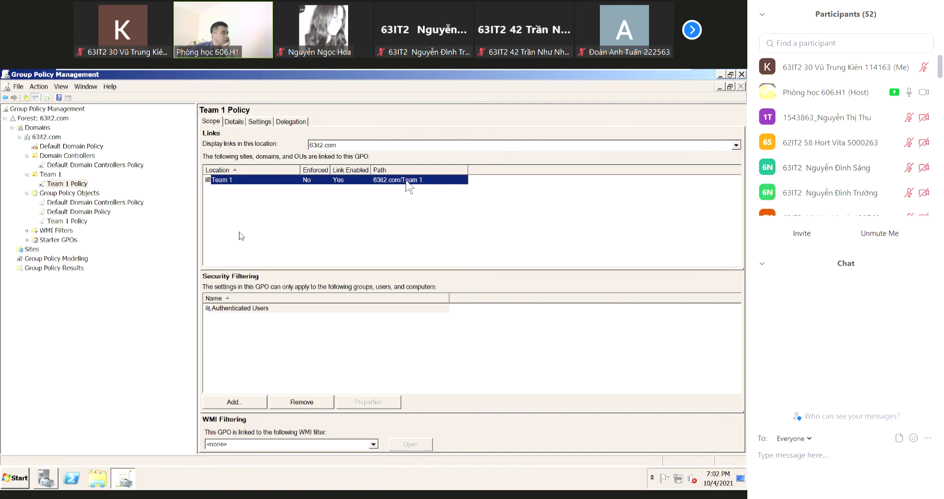
- Review Team 1 Policy's Details, Settings report and Delegation permissions
{"action": "left_click", "coordinate": [237, 122]}
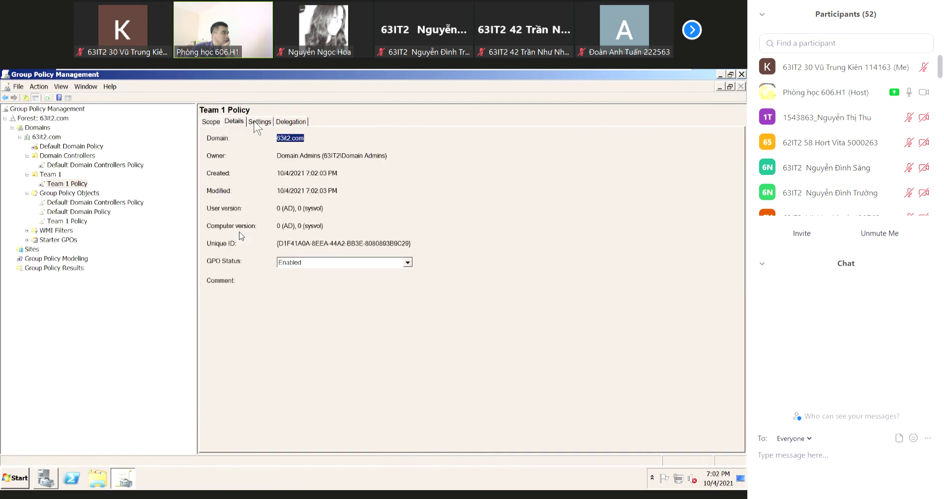
{"action": "left_click", "coordinate": [254, 123]}
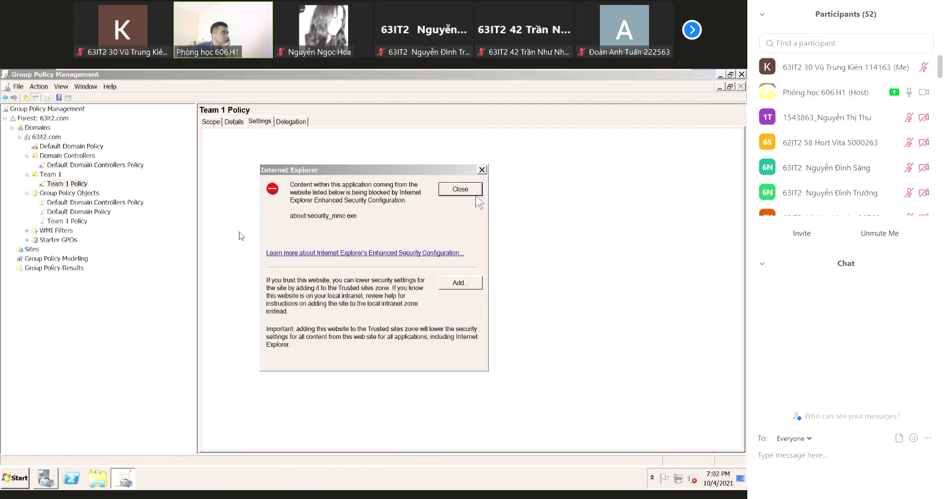
{"action": "left_click", "coordinate": [460, 190]}
{"action": "left_click", "coordinate": [292, 121]}
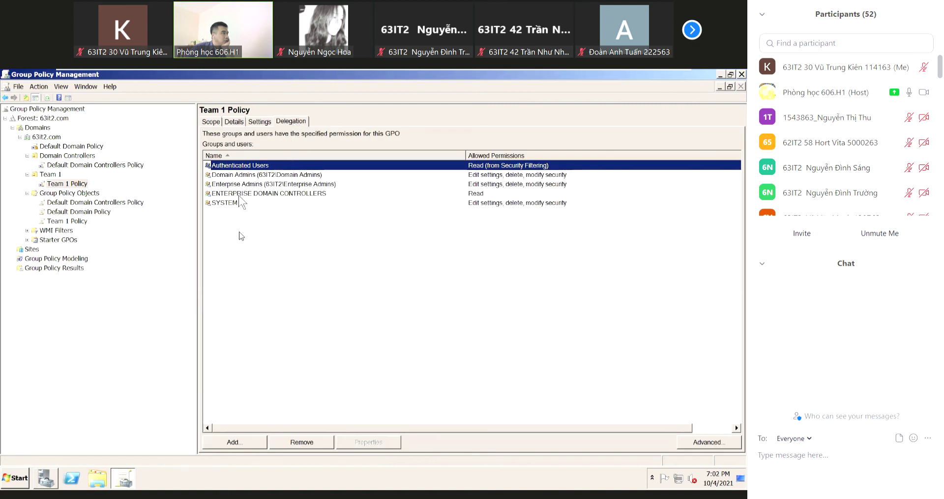
{"action": "right_click", "coordinate": [70, 184]}
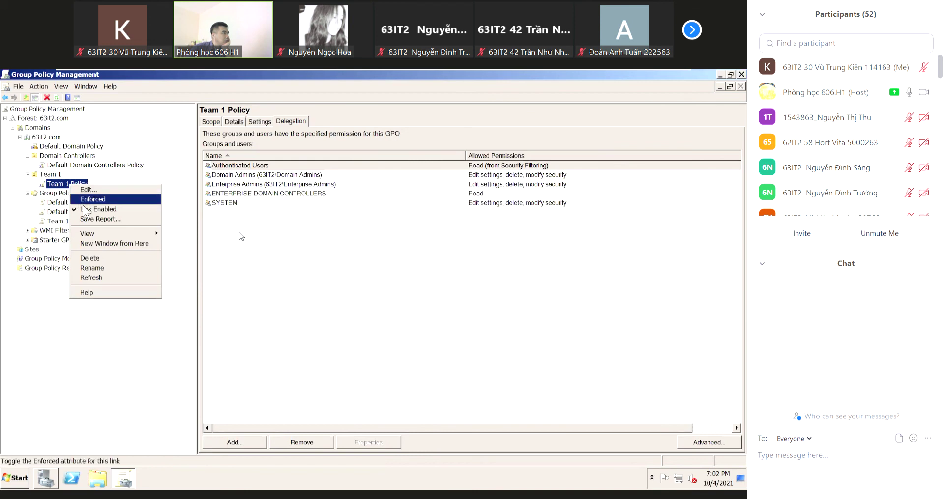
- Edit Team 1 Policy and expand Policies > Windows Settings > Security Settings to Account Policies
{"action": "left_click", "coordinate": [98, 190]}
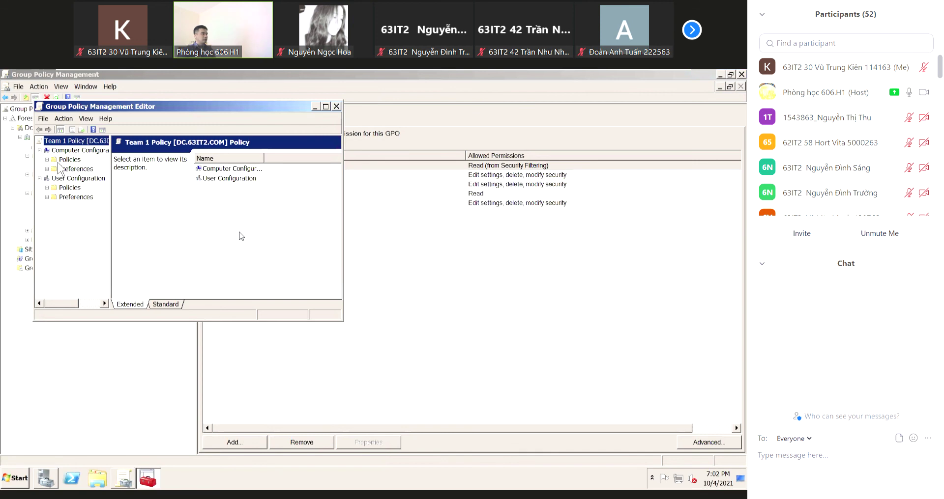
{"action": "left_click", "coordinate": [47, 160]}
{"action": "left_click", "coordinate": [55, 179]}
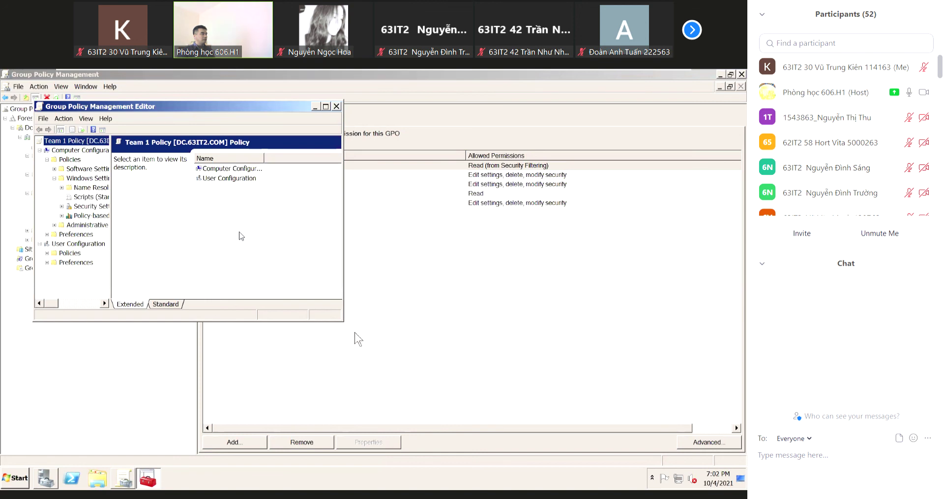
{"action": "left_click_drag", "start_coordinate": [342, 322], "coordinate": [502, 436]}
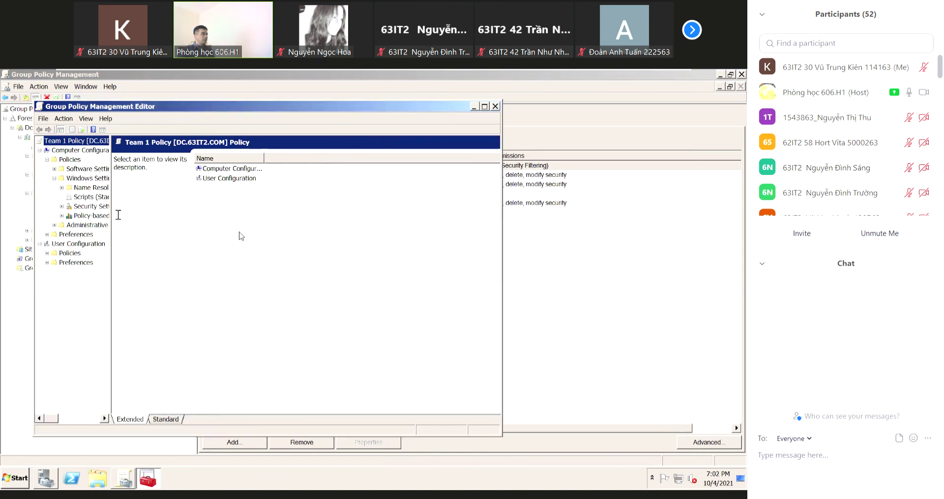
{"action": "left_click_drag", "start_coordinate": [111, 215], "coordinate": [203, 215]}
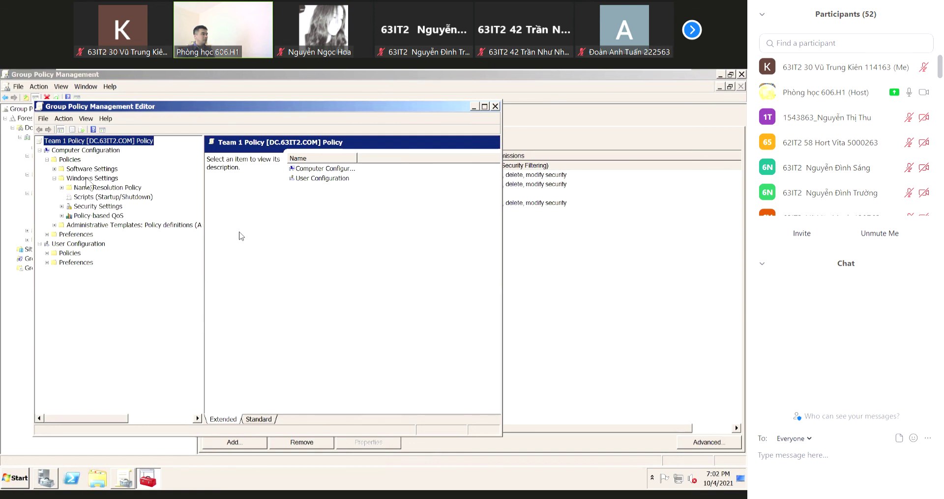
{"action": "left_click", "coordinate": [62, 207]}
{"action": "left_click", "coordinate": [105, 217]}
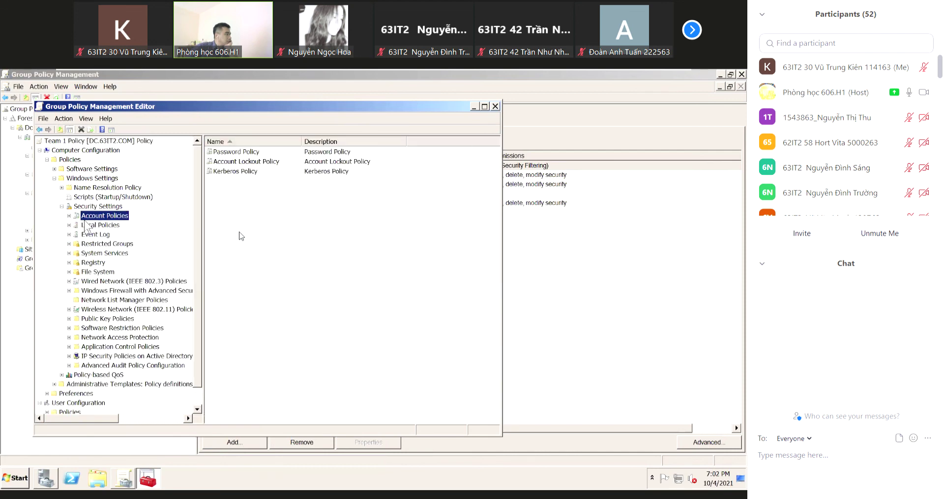
- Expand Account Policies and select Password Policy, widening the panes to read all six settings
{"action": "left_click", "coordinate": [69, 217]}
{"action": "left_click", "coordinate": [104, 225]}
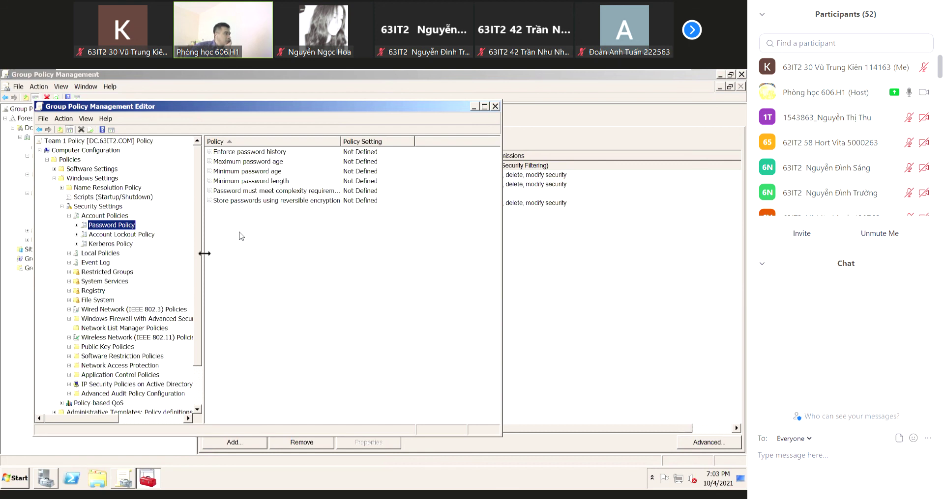
{"action": "left_click_drag", "start_coordinate": [204, 253], "coordinate": [257, 256]}
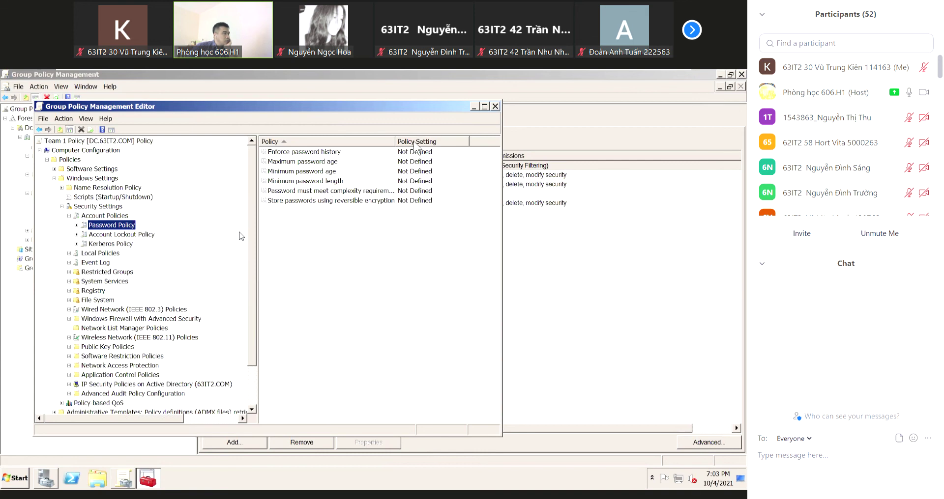
{"action": "left_click_drag", "start_coordinate": [395, 141], "coordinate": [427, 142]}
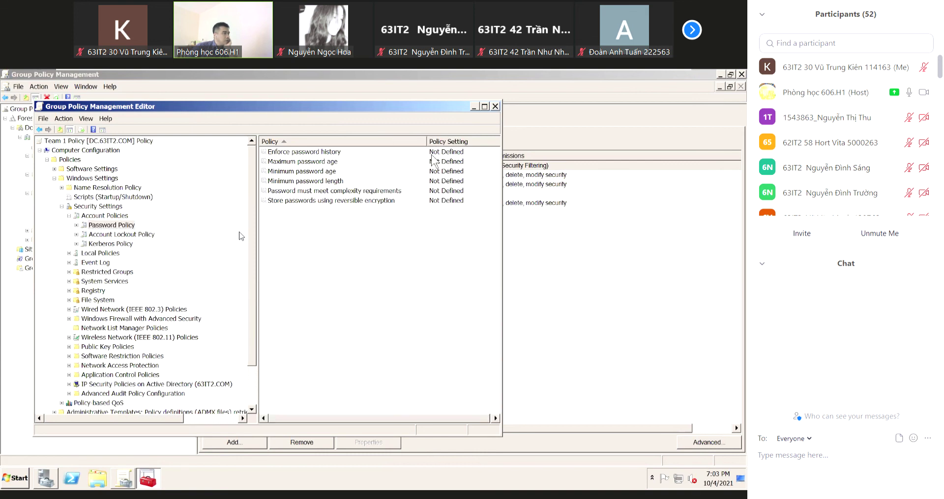
{"action": "left_click", "coordinate": [93, 225]}
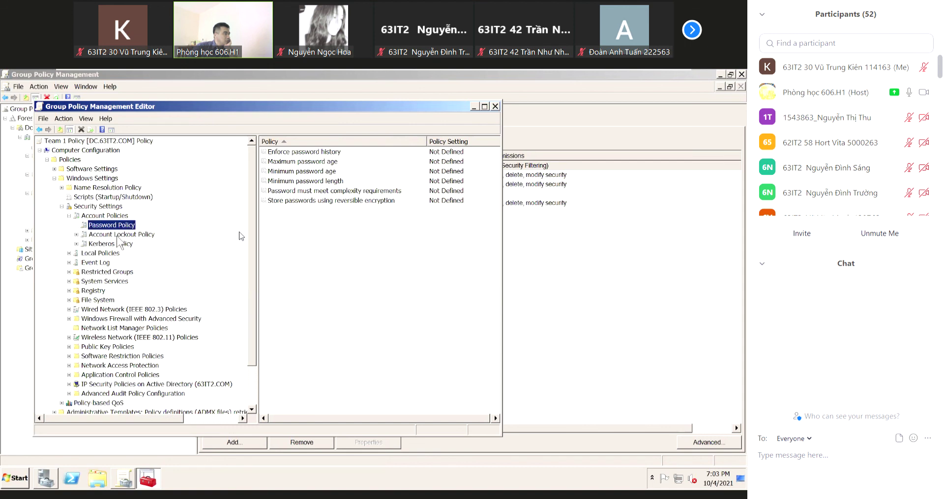
- Define Enforce password history as 10 passwords remembered
{"action": "double_click", "coordinate": [312, 153]}
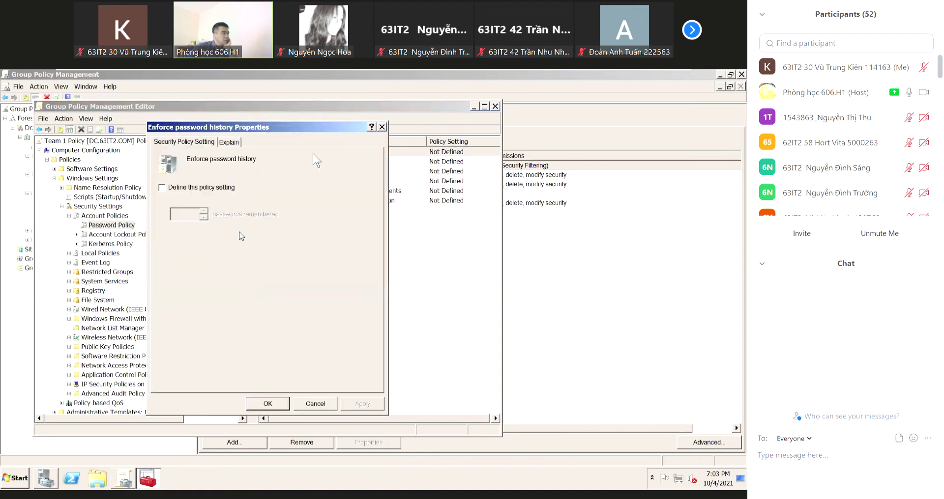
{"action": "left_click", "coordinate": [162, 187]}
{"action": "left_click", "coordinate": [204, 211]}
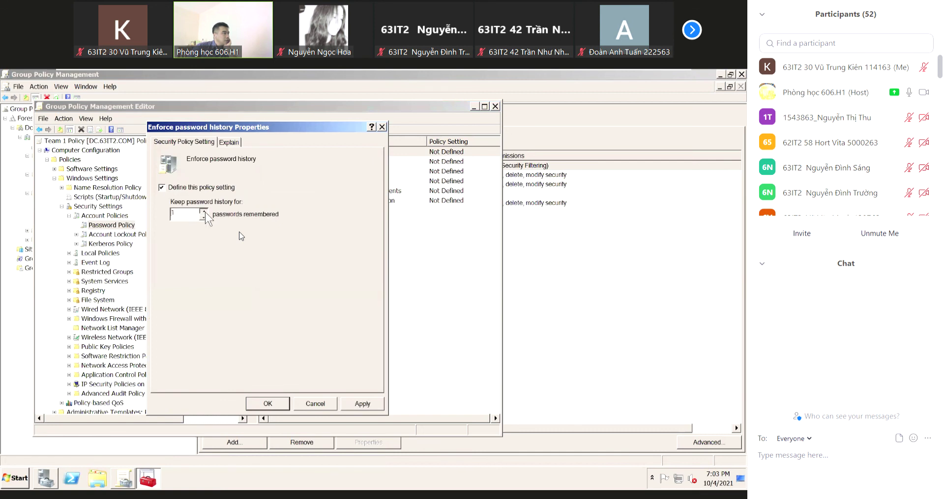
{"action": "left_click", "coordinate": [204, 211]}
{"action": "left_click", "coordinate": [203, 211]}
{"action": "left_click", "coordinate": [203, 211]}
{"action": "left_click", "coordinate": [204, 211]}
{"action": "left_click", "coordinate": [203, 211]}
{"action": "left_click", "coordinate": [203, 211]}
{"action": "left_click", "coordinate": [203, 211]}
{"action": "left_click", "coordinate": [203, 210]}
{"action": "left_click", "coordinate": [363, 405]}
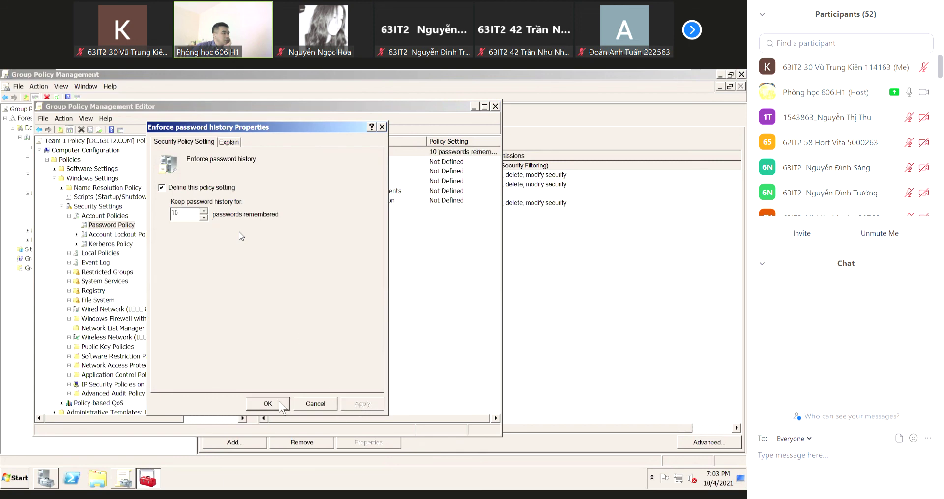
{"action": "left_click", "coordinate": [267, 404]}
- Define Maximum password age as 30 days and accept the suggested 29-day minimum age
{"action": "left_click", "coordinate": [305, 161]}
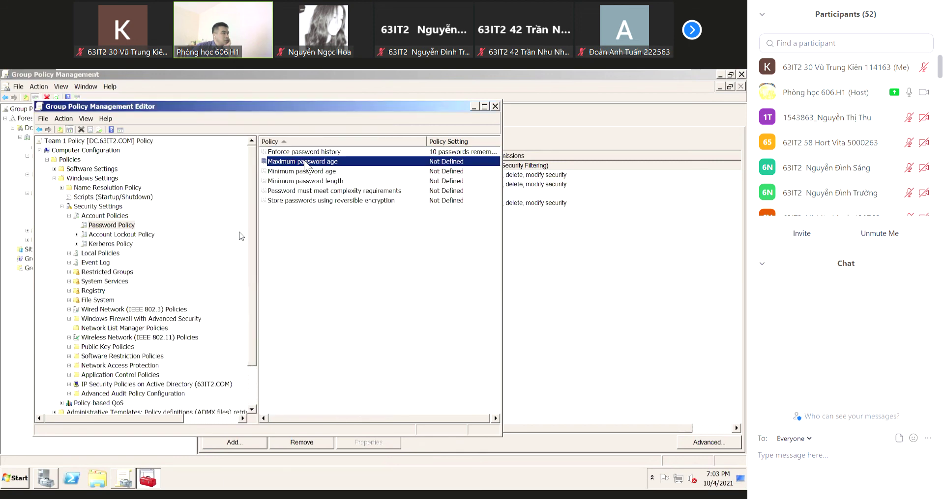
{"action": "double_click", "coordinate": [304, 161]}
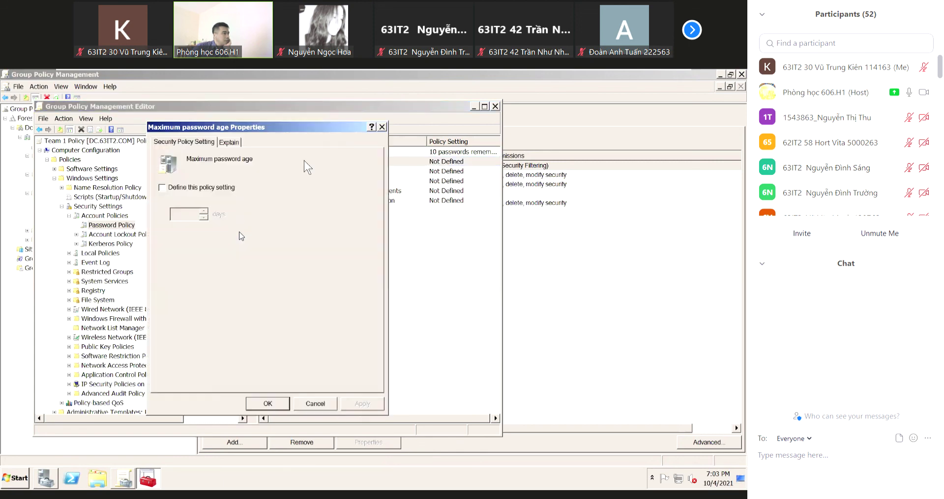
{"action": "left_click", "coordinate": [173, 186]}
{"action": "left_click_drag", "start_coordinate": [196, 214], "coordinate": [160, 214]}
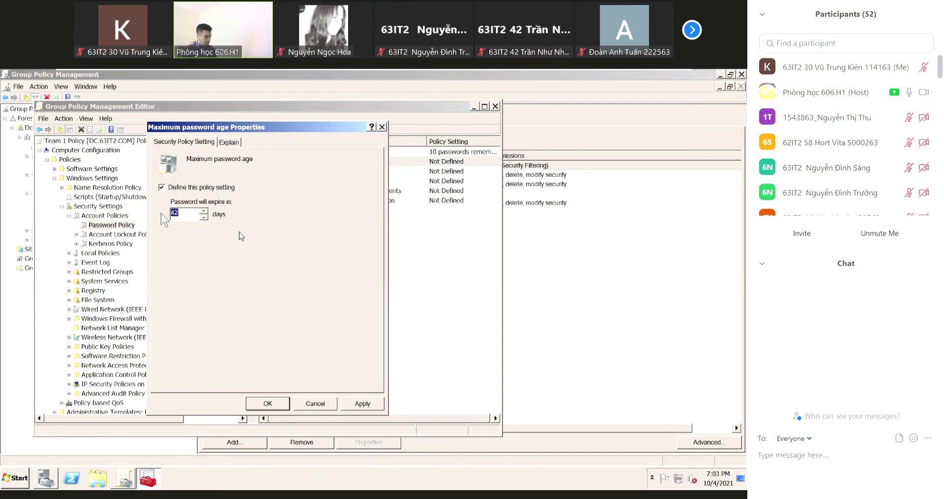
{"action": "type", "text": "30"}
{"action": "left_click", "coordinate": [362, 404]}
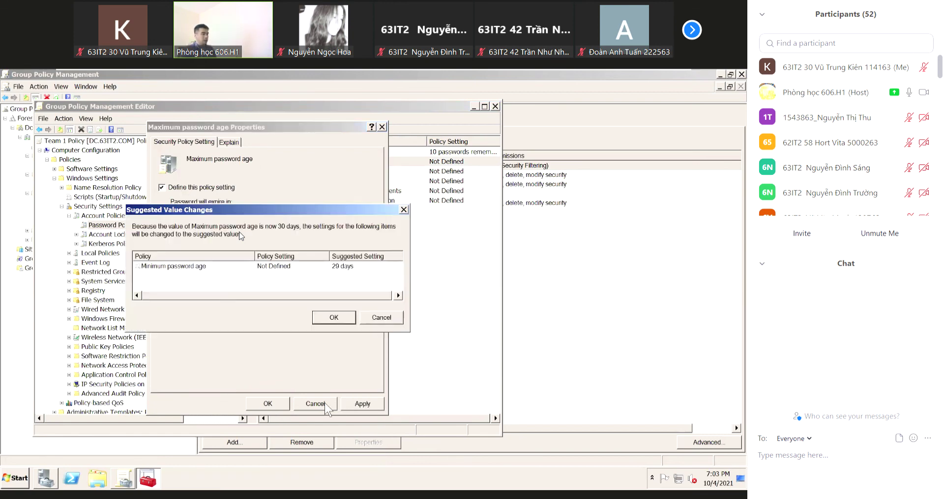
{"action": "left_click", "coordinate": [333, 317]}
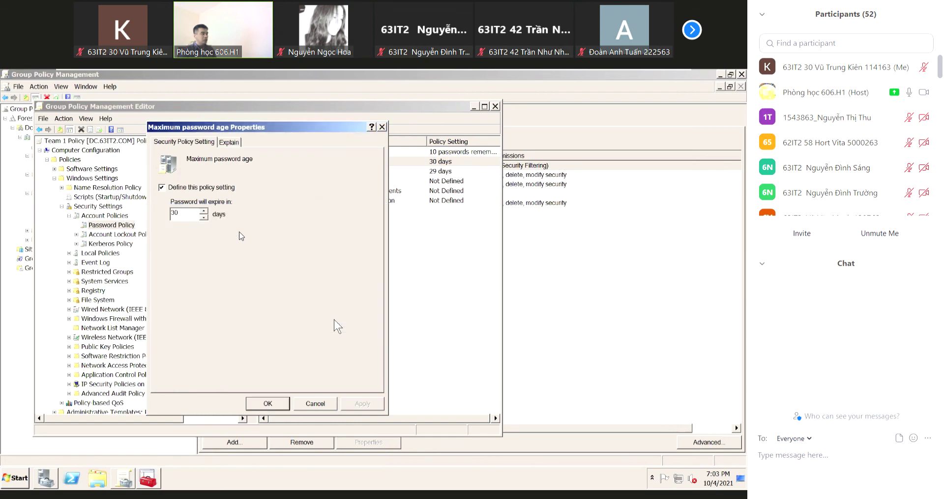
{"action": "left_click", "coordinate": [272, 401]}
- Change Minimum password age to 2 days
{"action": "double_click", "coordinate": [310, 173]}
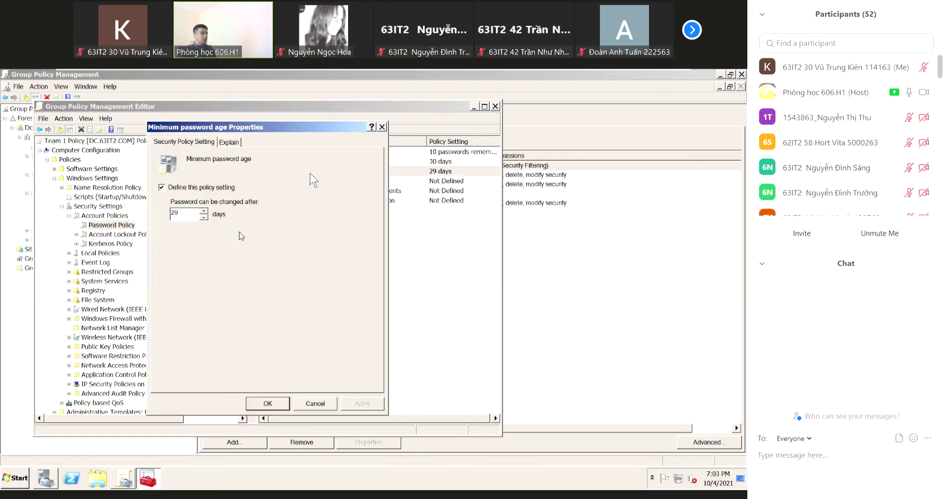
{"action": "left_click", "coordinate": [177, 214]}
{"action": "key", "text": "BackSpace"}
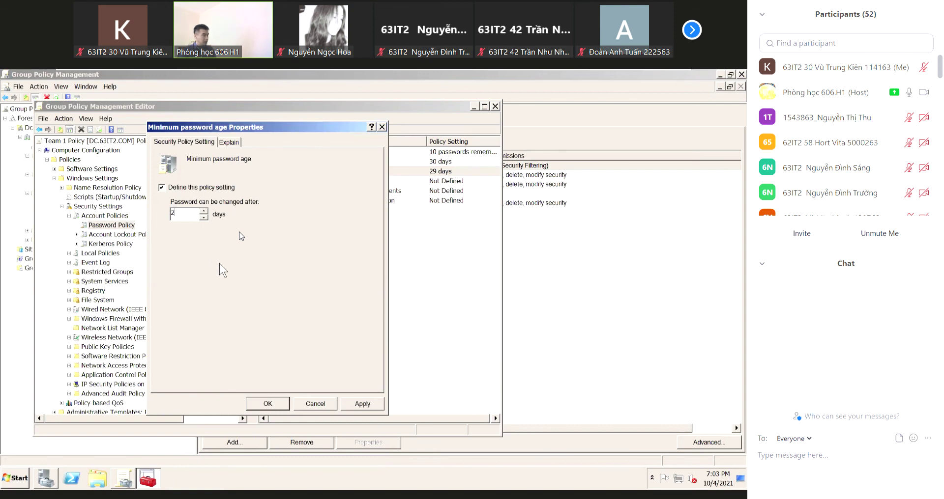
{"action": "left_click", "coordinate": [275, 403]}
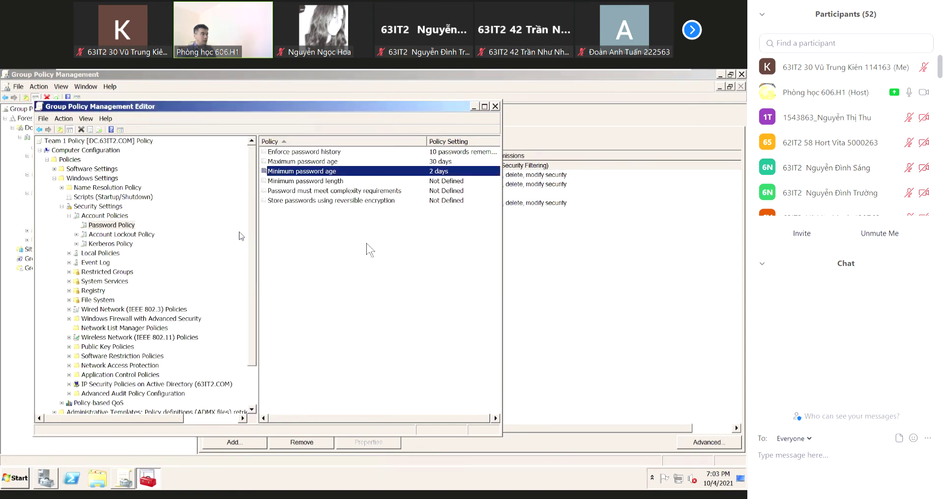
- Define Minimum password length as 12 characters
{"action": "double_click", "coordinate": [317, 182]}
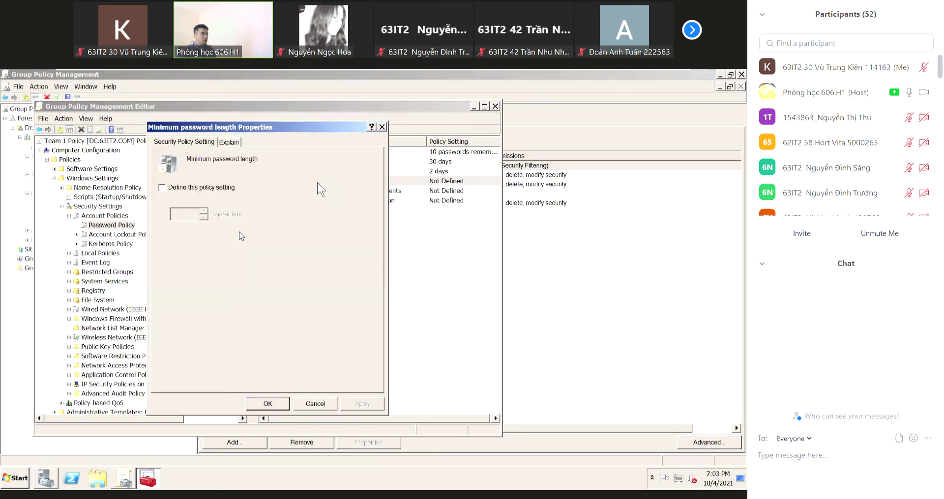
{"action": "left_click", "coordinate": [181, 189]}
{"action": "left_click", "coordinate": [203, 212]}
{"action": "type", "text": "1"}
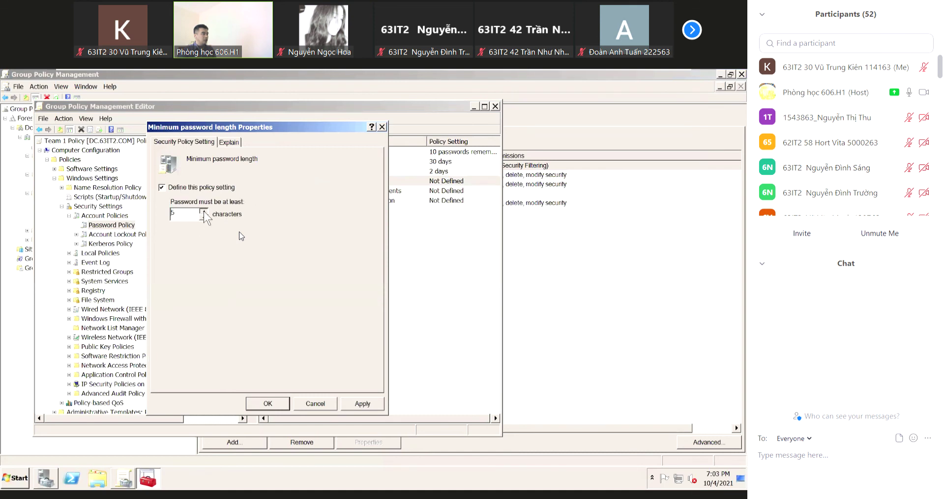
{"action": "type", "text": "2"}
{"action": "left_click", "coordinate": [360, 405]}
{"action": "left_click", "coordinate": [315, 403]}
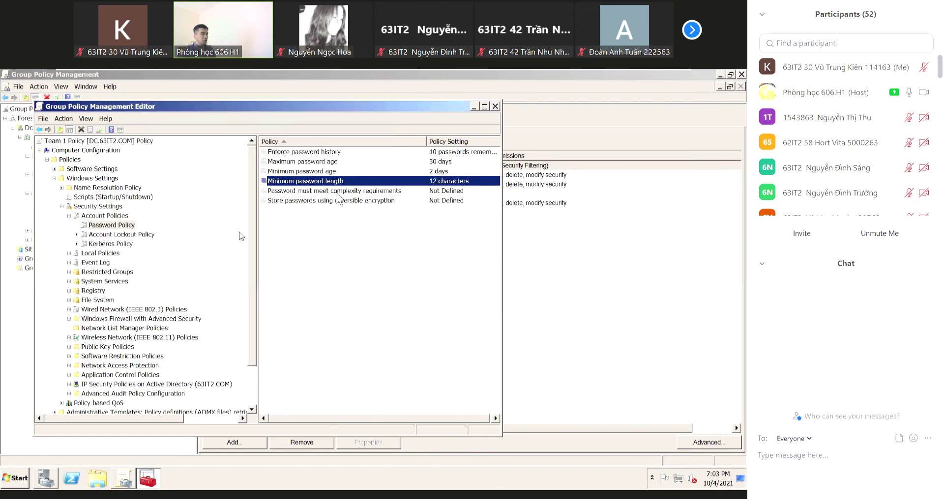
- Define Password must meet complexity requirements as Enabled
{"action": "double_click", "coordinate": [339, 192]}
{"action": "left_click", "coordinate": [178, 188]}
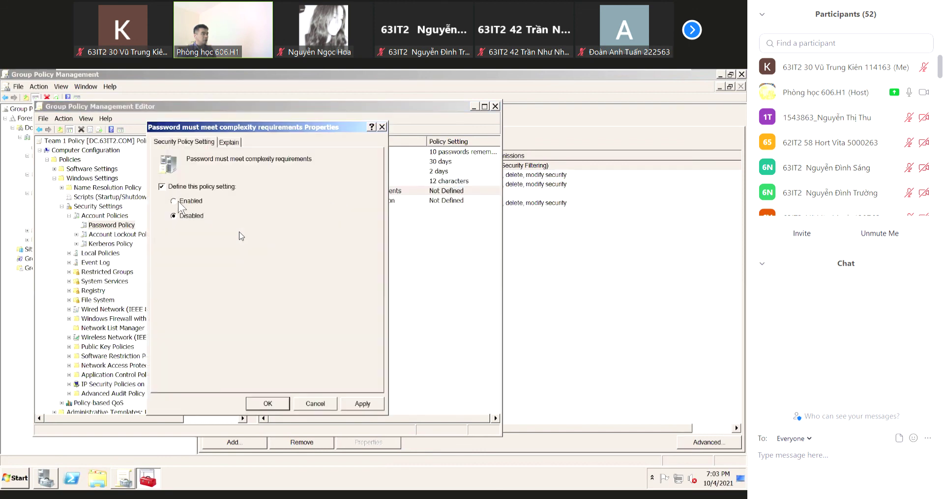
{"action": "left_click", "coordinate": [362, 403]}
{"action": "left_click", "coordinate": [267, 404]}
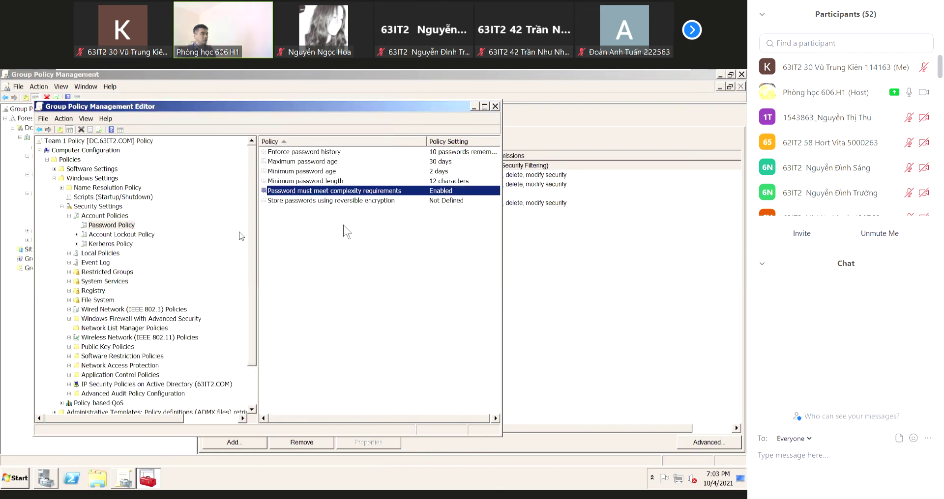
- Define Store passwords using reversible encryption as Disabled
{"action": "double_click", "coordinate": [326, 202]}
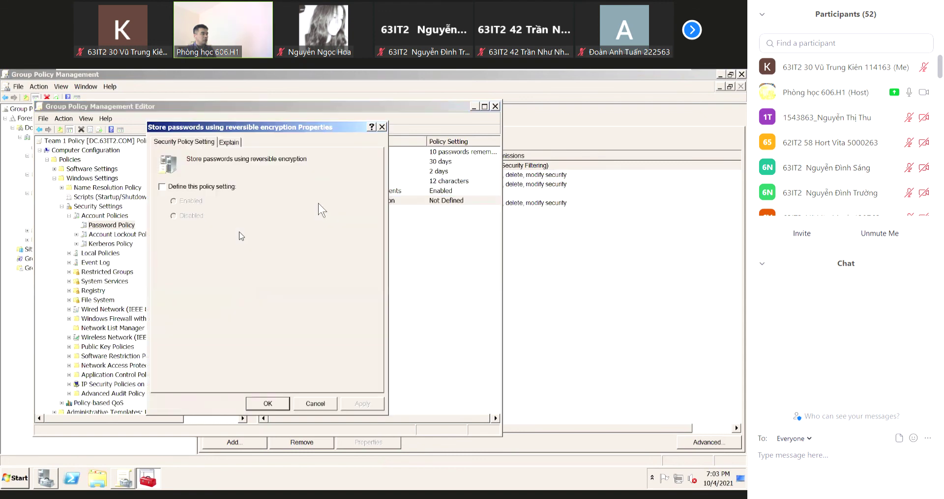
{"action": "left_click", "coordinate": [162, 187]}
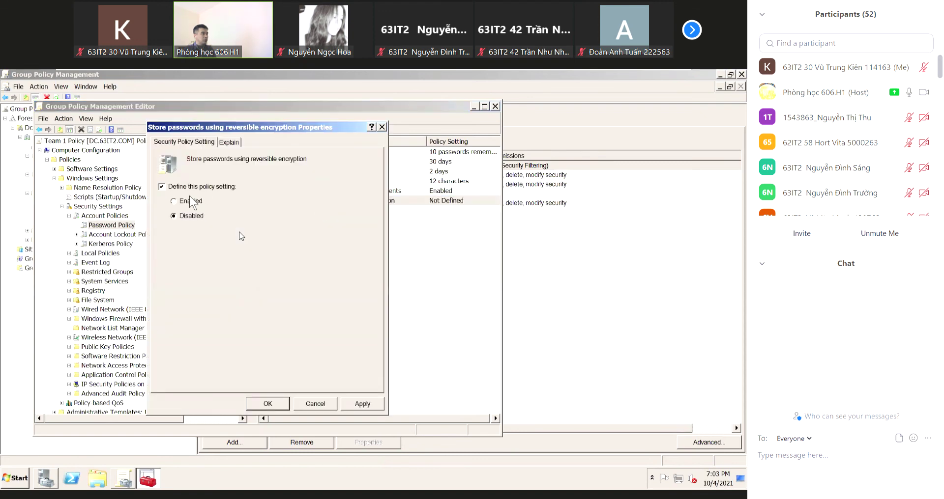
{"action": "left_click", "coordinate": [347, 404]}
{"action": "left_click", "coordinate": [266, 400]}
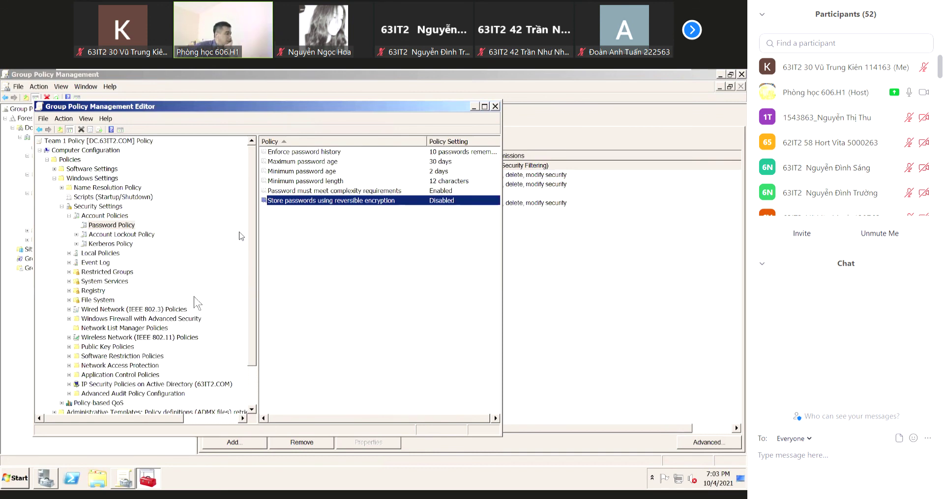
{"action": "left_click", "coordinate": [44, 119]}
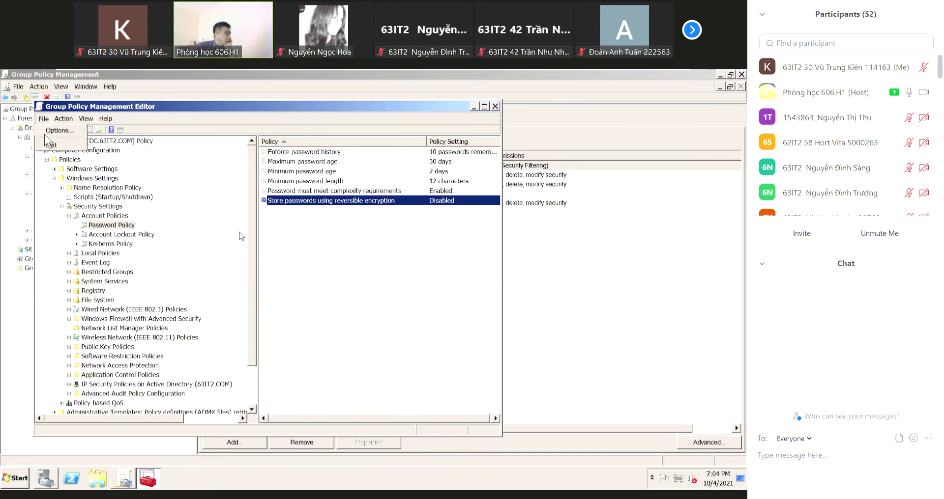
- Exit the editor, set the Team 1 Policy link to Enforced, verify it in Scope, and close GPMC
{"action": "left_click", "coordinate": [51, 145]}
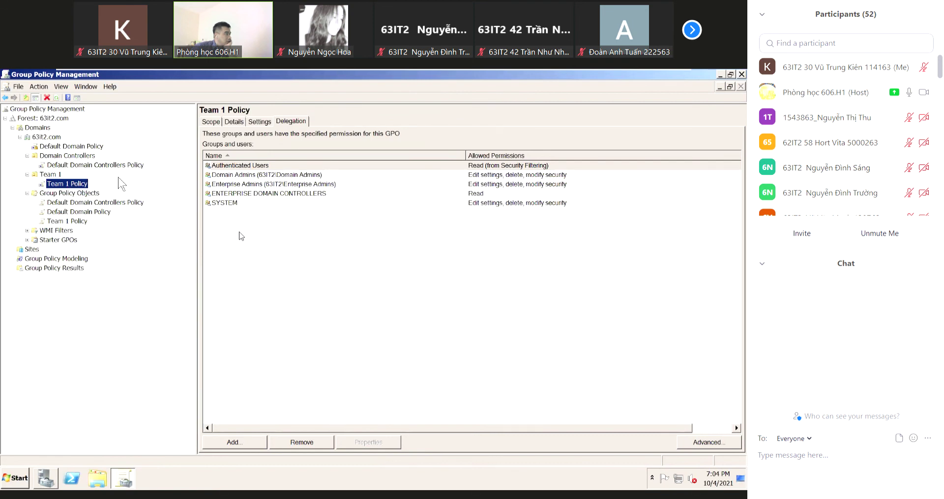
{"action": "left_click", "coordinate": [211, 121]}
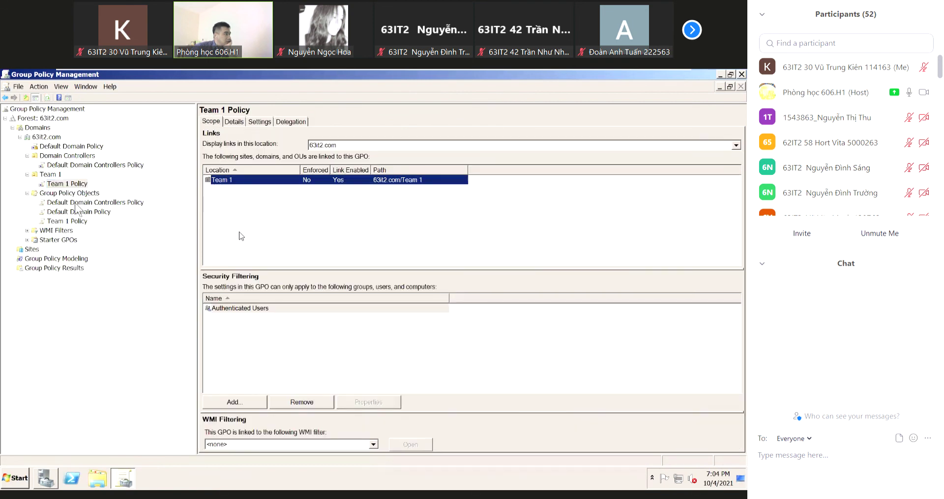
{"action": "right_click", "coordinate": [68, 189]}
{"action": "left_click", "coordinate": [81, 268]}
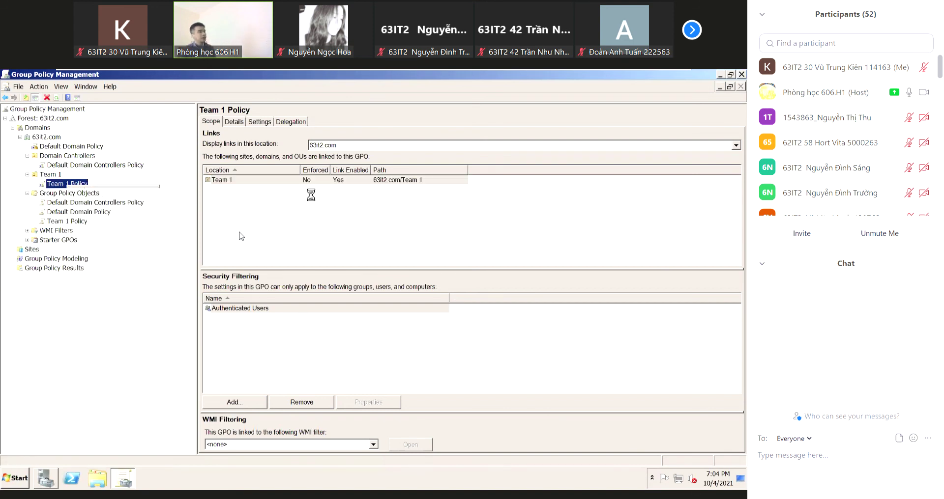
{"action": "left_click", "coordinate": [237, 179]}
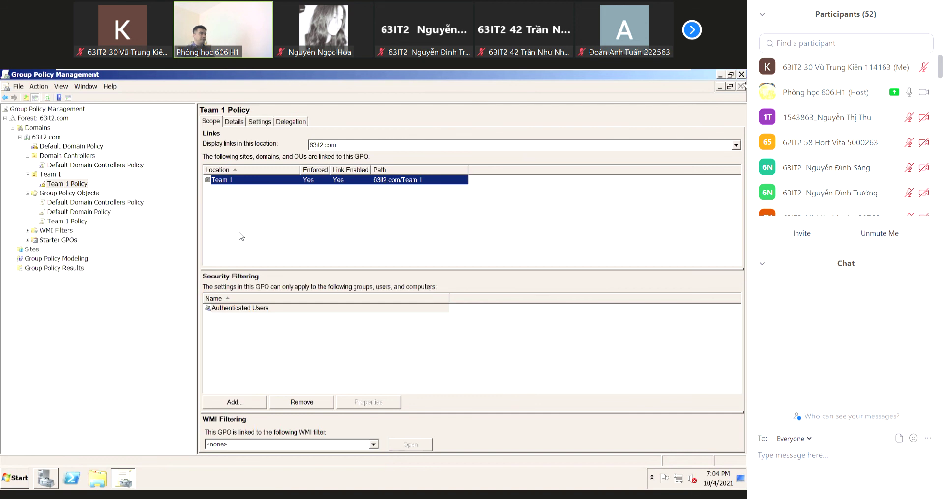
{"action": "left_click", "coordinate": [741, 75]}
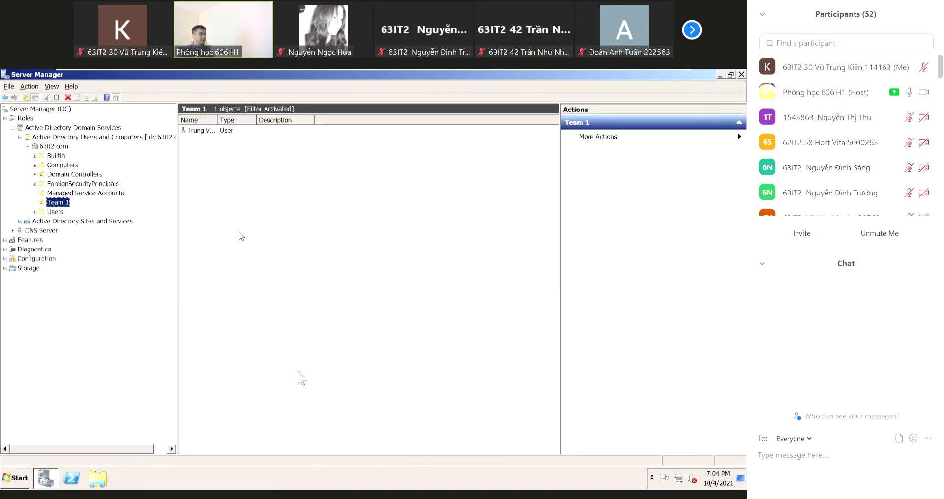
- Bring up the Start menu and minimize Server Manager to reveal the desktop
{"action": "key", "text": "super"}
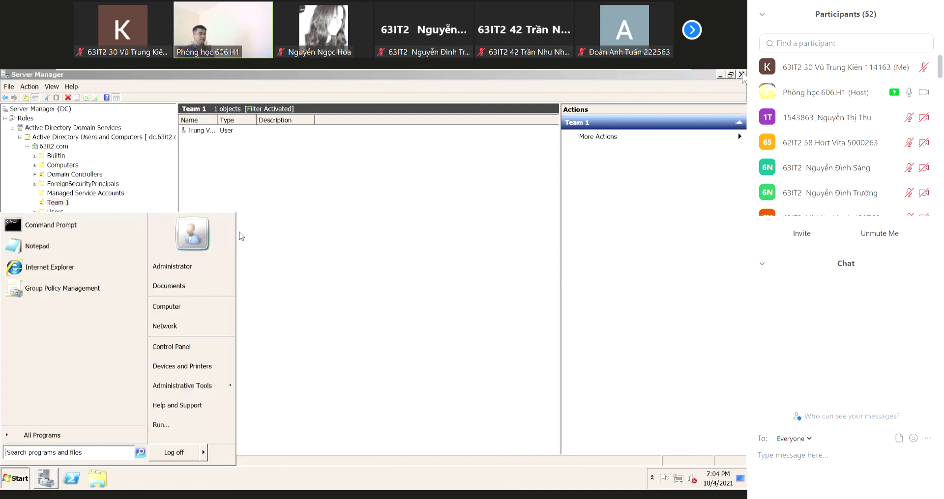
{"action": "left_click", "coordinate": [720, 75]}
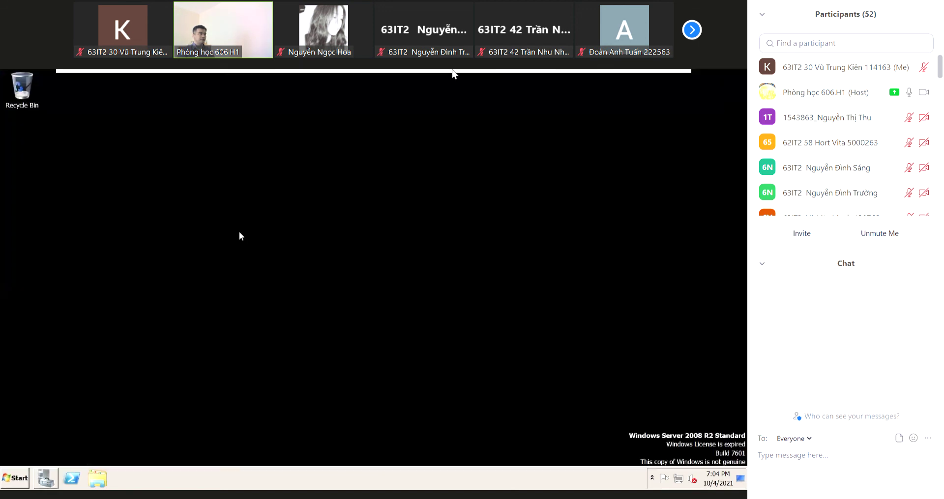
{"action": "mouse_move", "coordinate": [452, 70]}
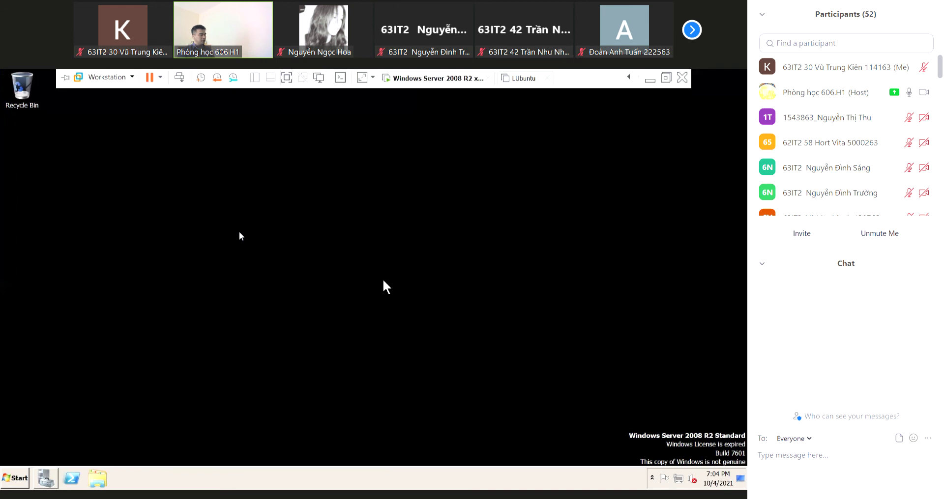